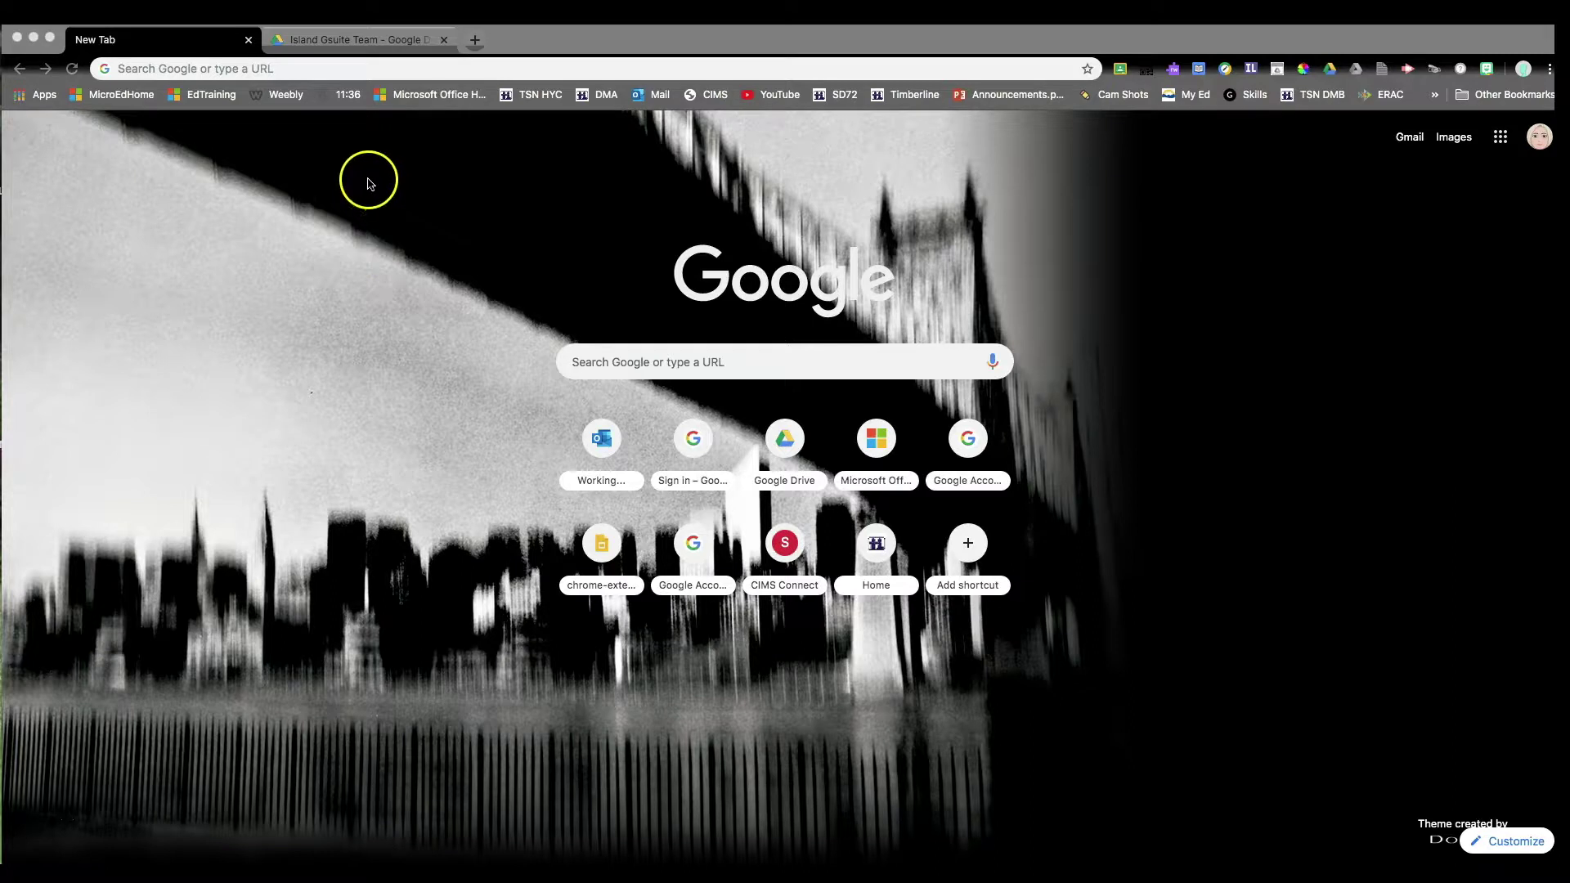
# Open Google Drive from the Chrome apps page and view Shared with me.
pyautogui.click(25, 96)
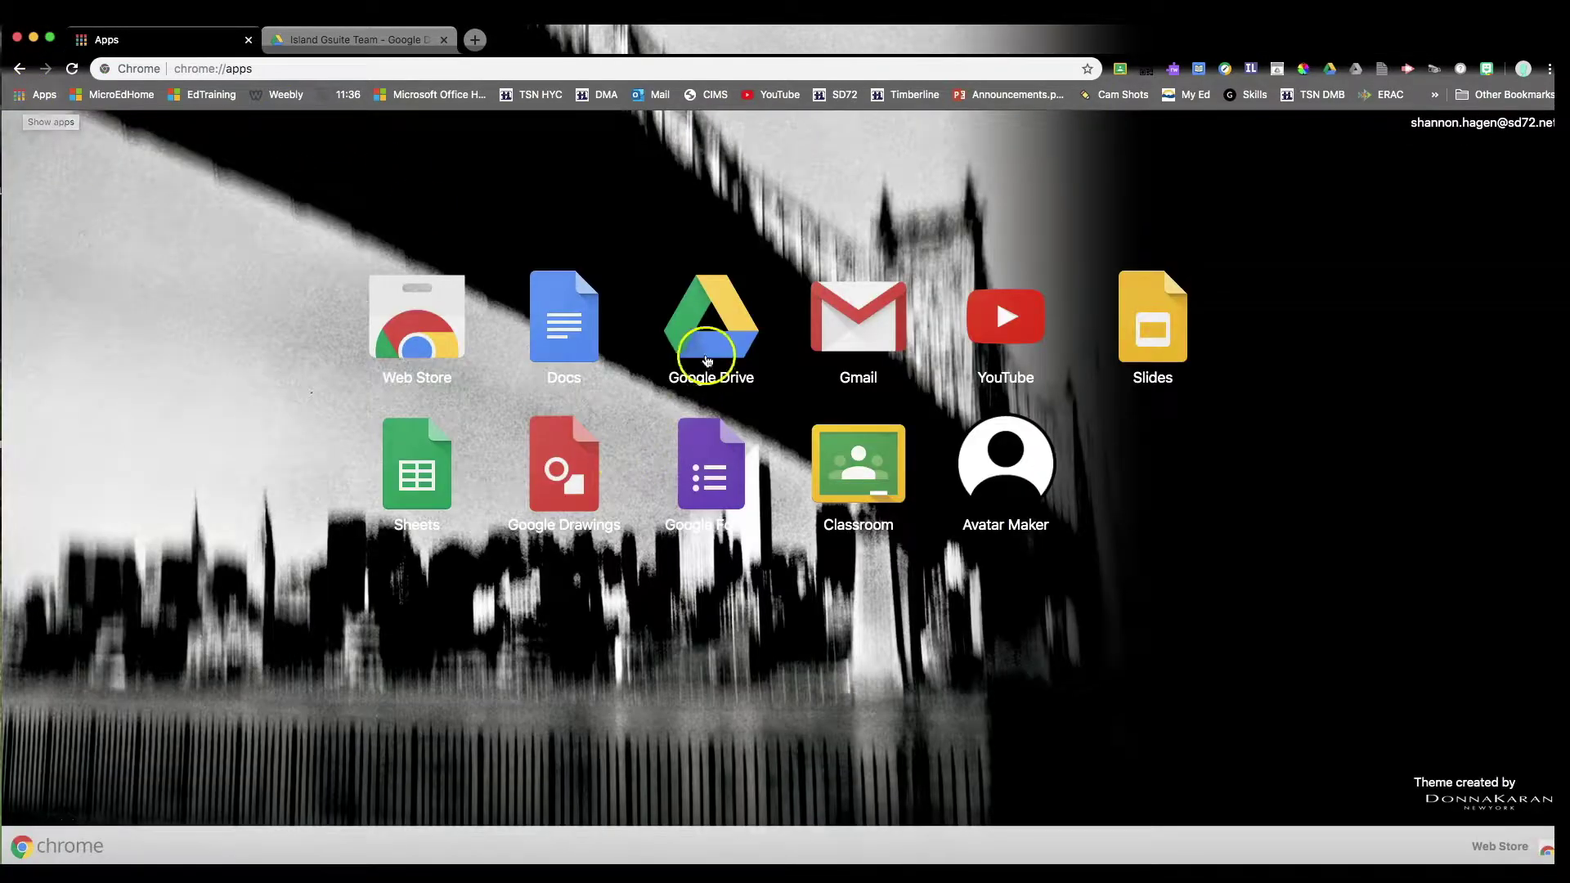
pyautogui.click(706, 349)
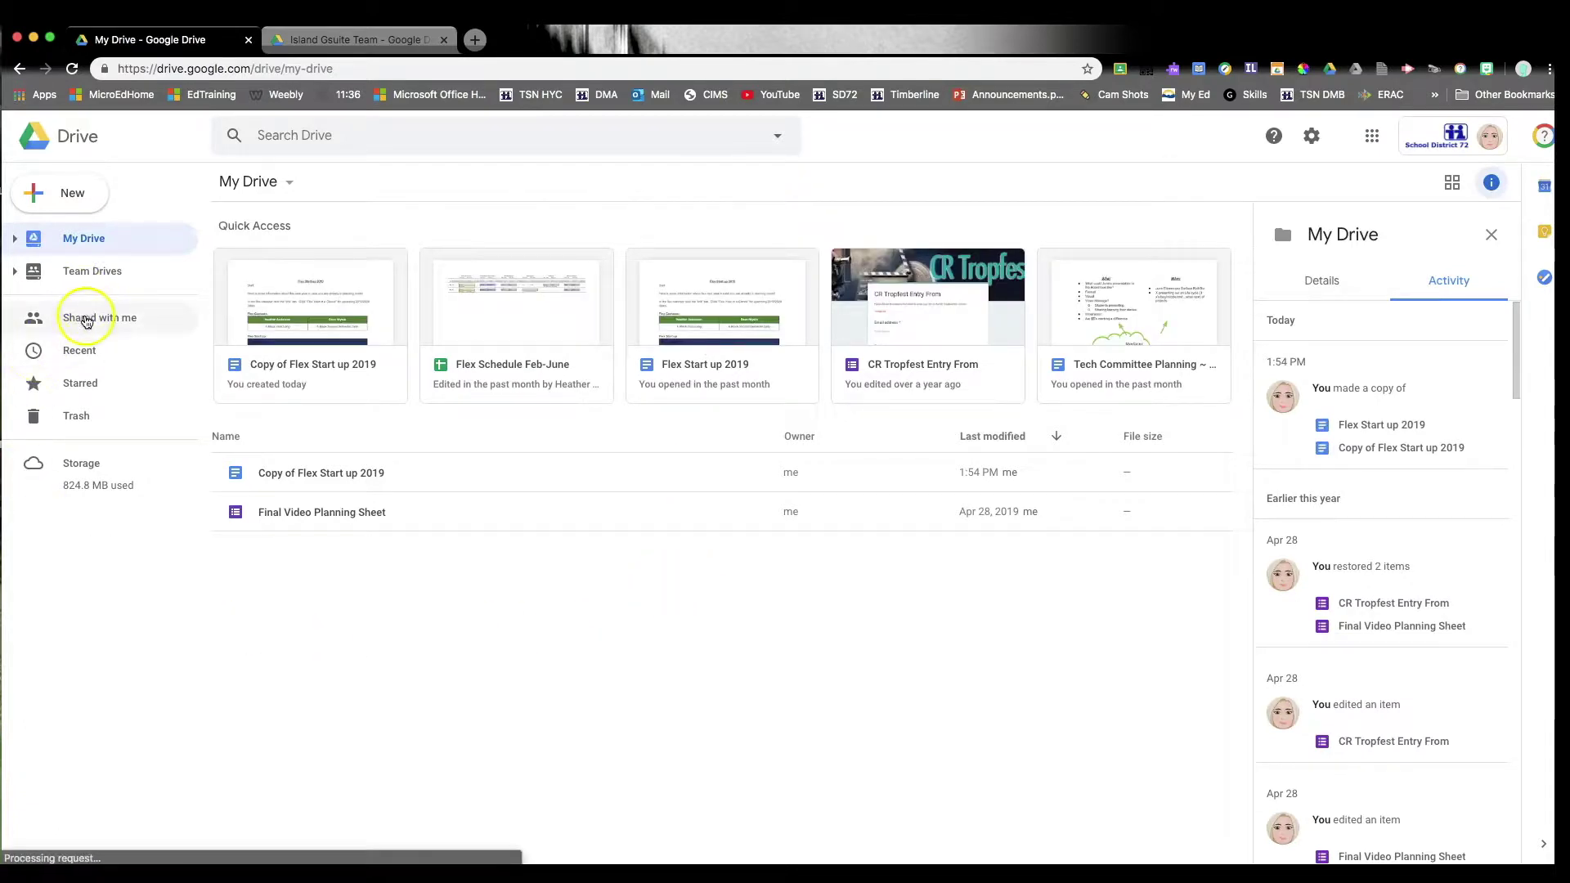
pyautogui.click(85, 319)
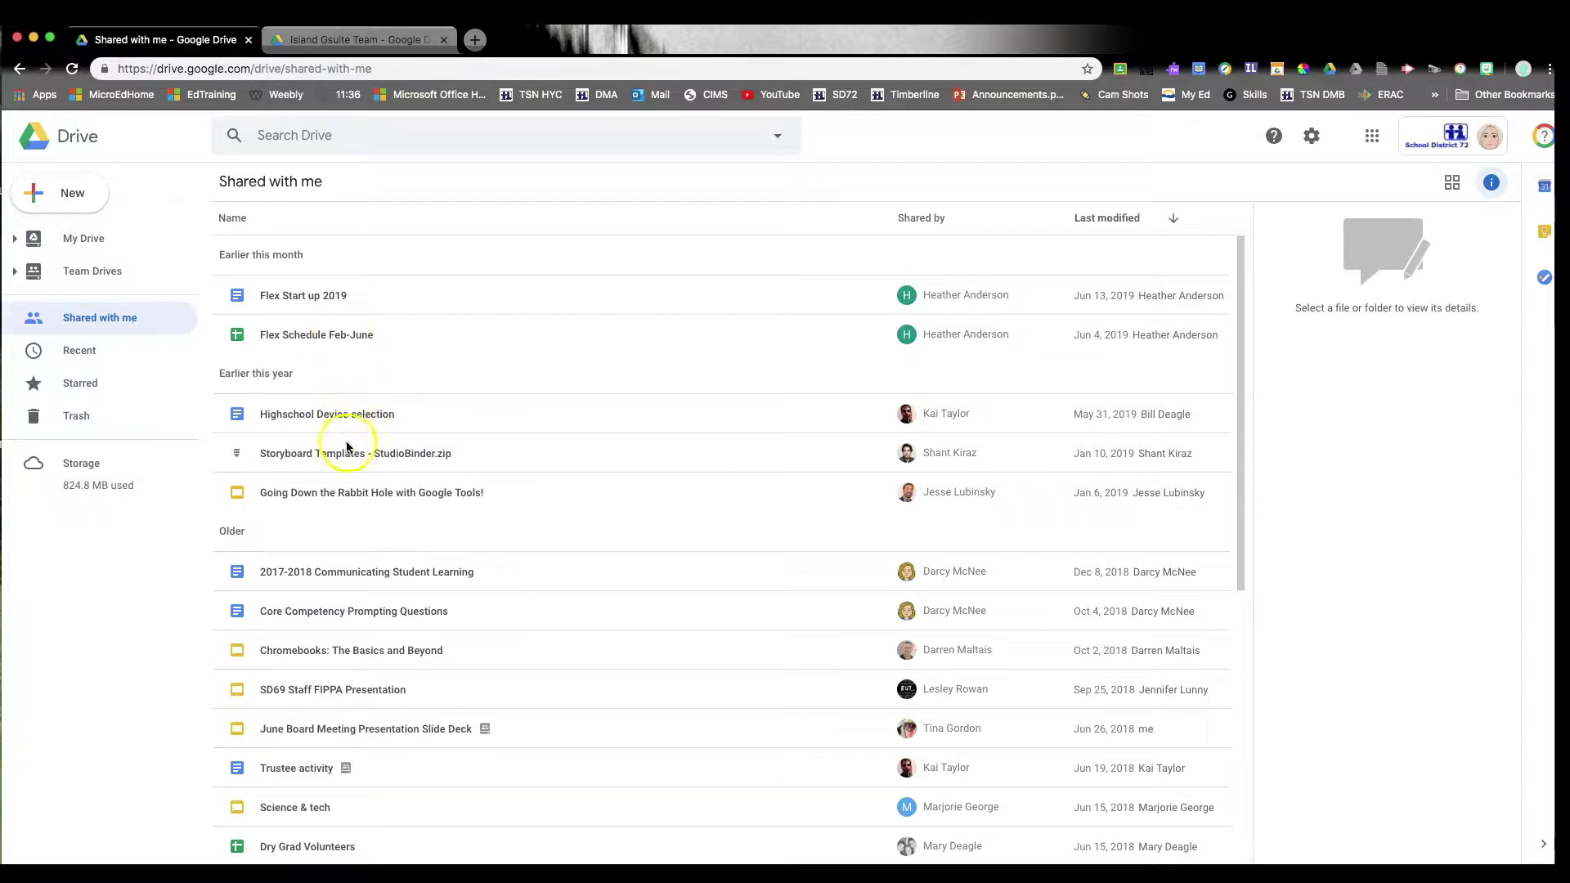
# Copy 'Going Down the Rabbit Hole with Google Tools!' and 'Core Competency Prompting Questions', then check My Drive.
pyautogui.rightClick(359, 493)
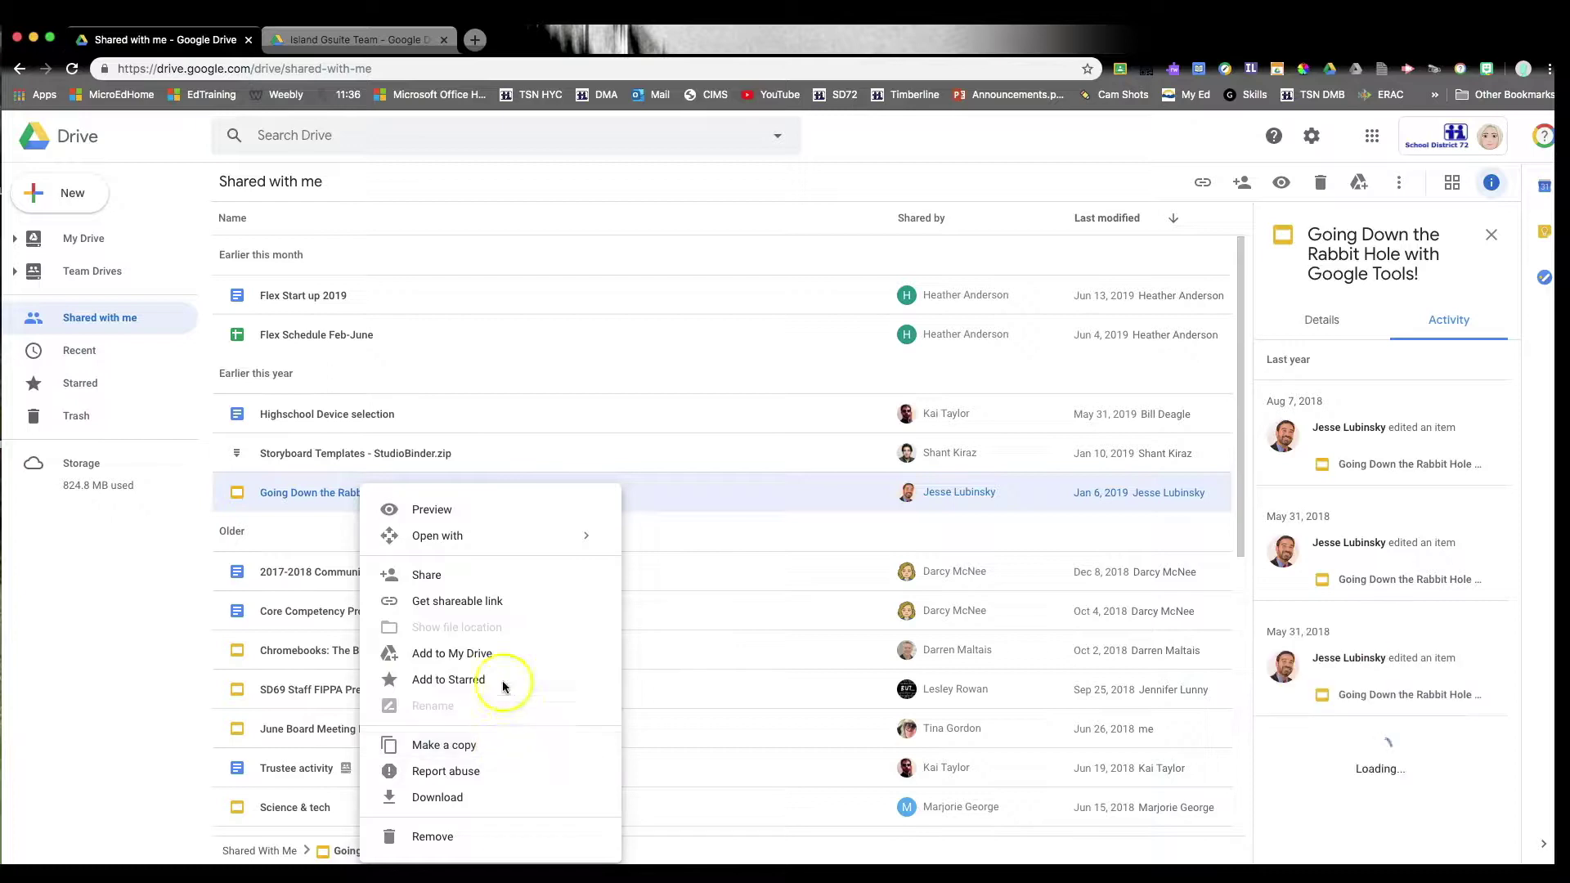
pyautogui.click(484, 750)
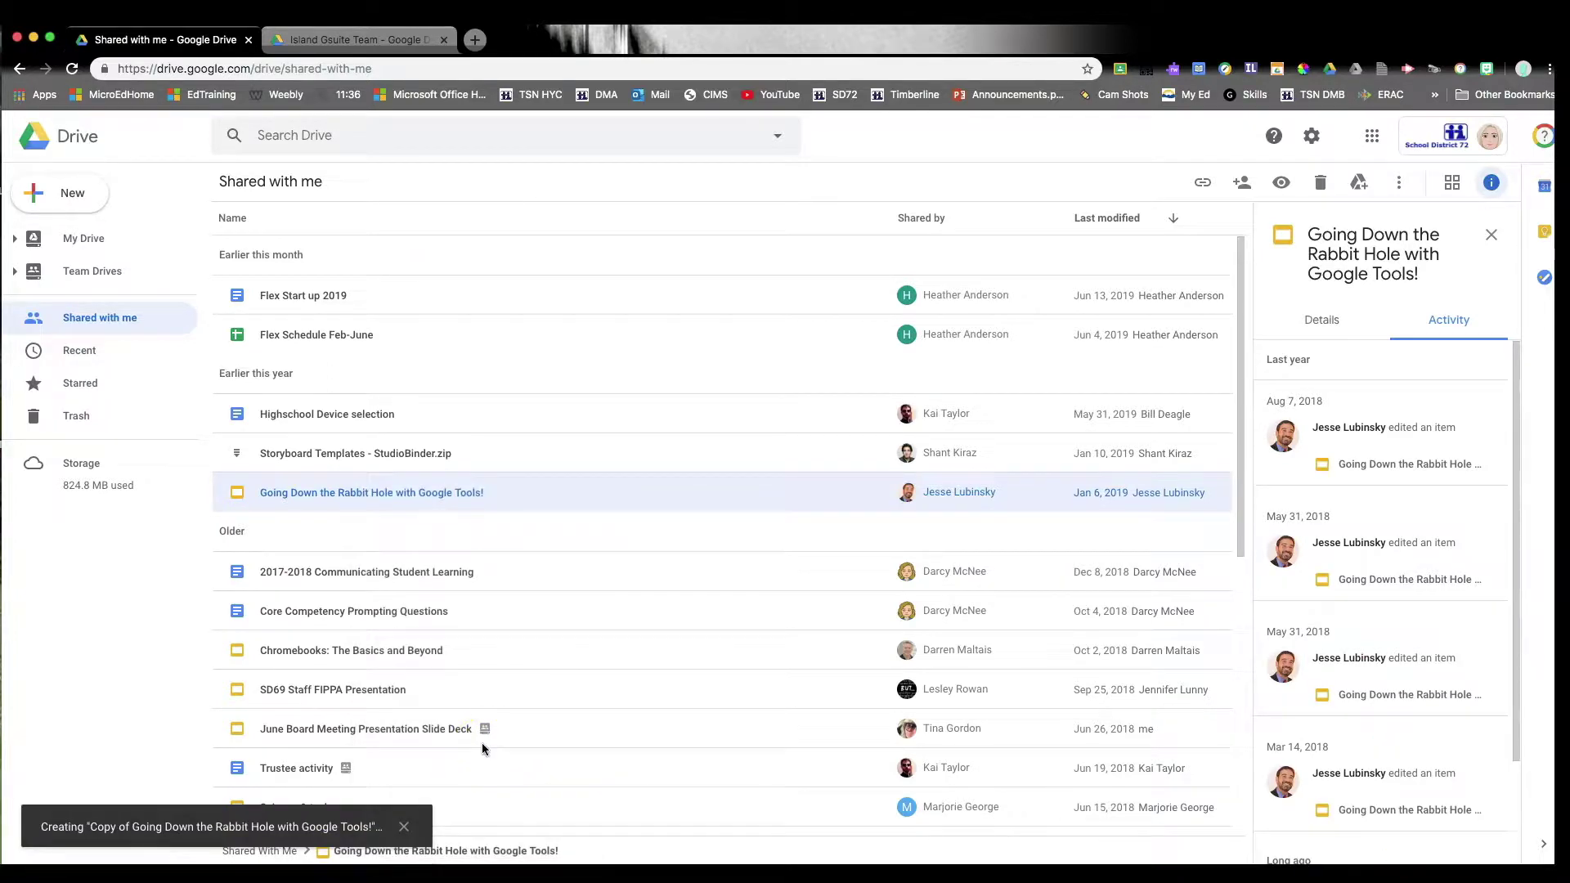
pyautogui.rightClick(416, 611)
pyautogui.click(481, 492)
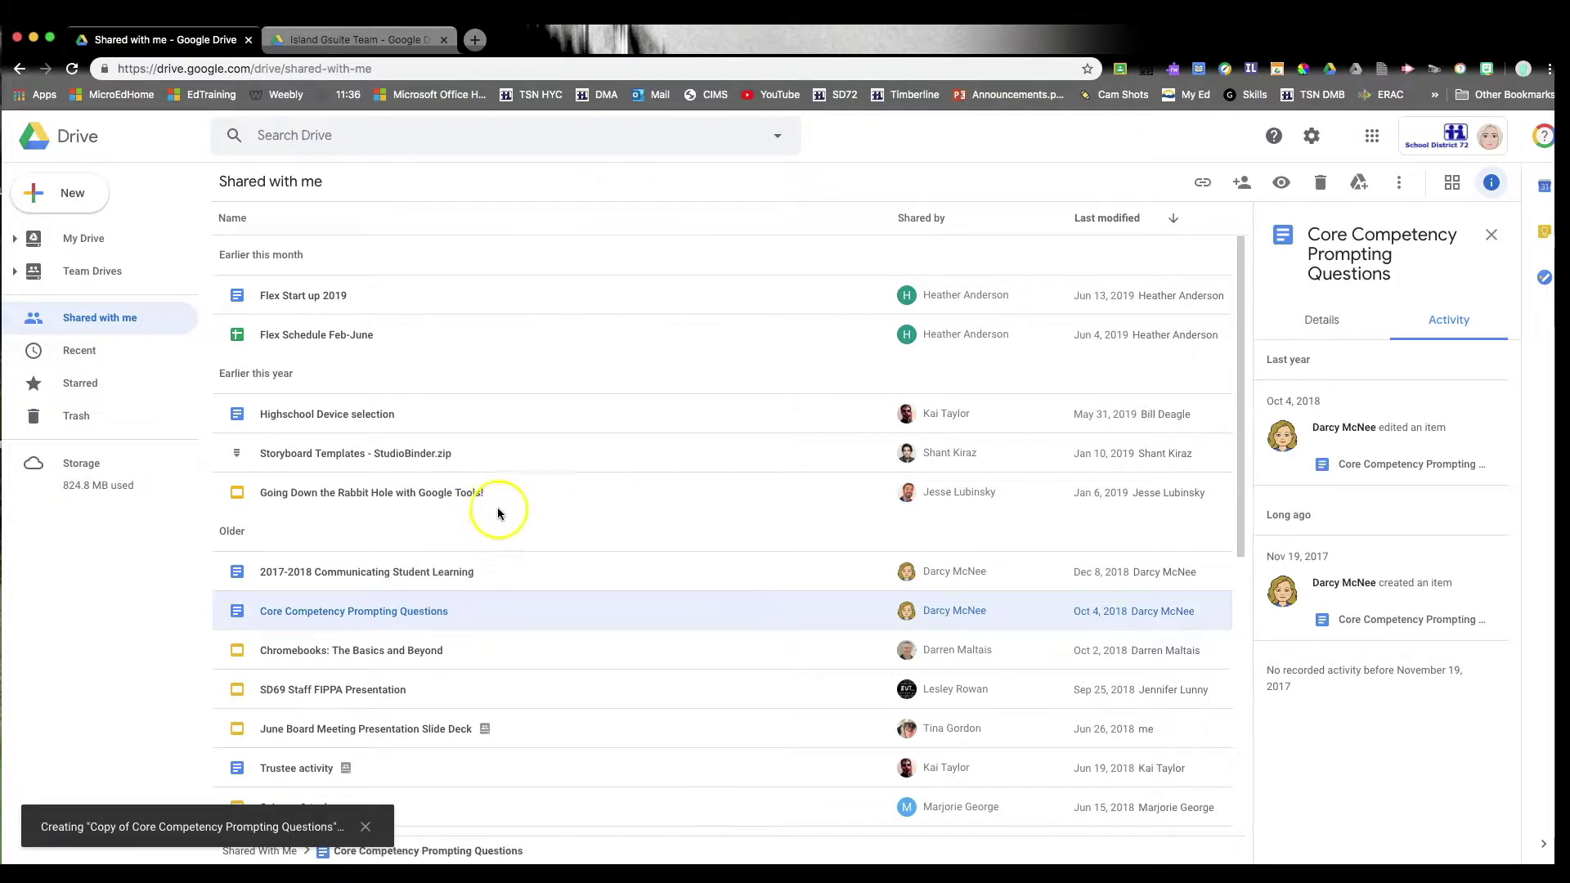
pyautogui.click(82, 240)
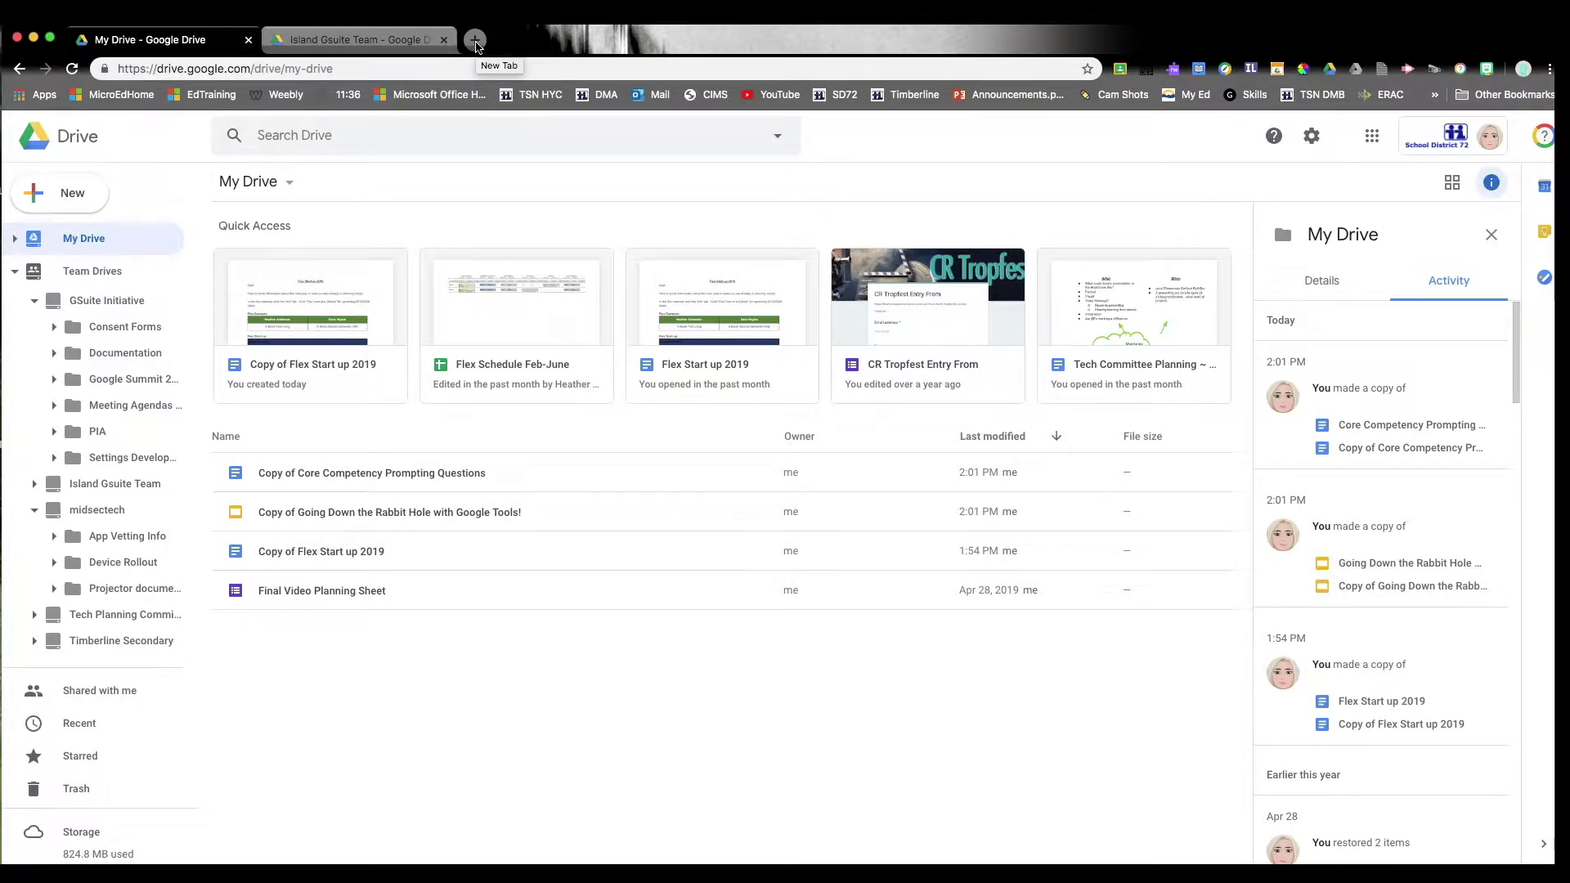
# From a new tab, reach Download your data through Google Account's Data & personalization settings.
pyautogui.click(475, 41)
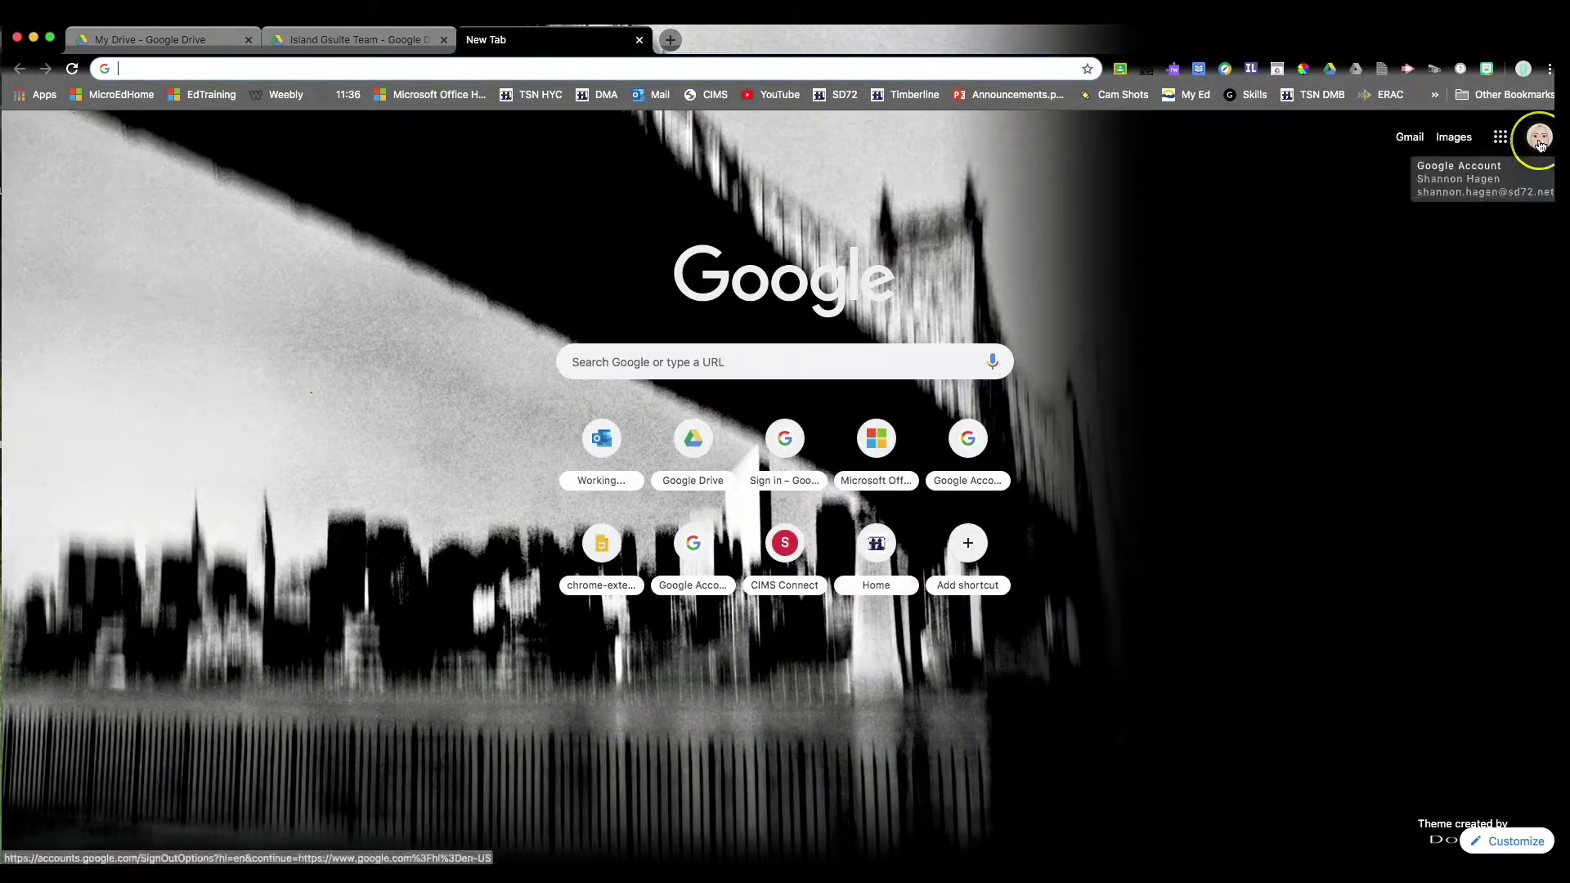
pyautogui.click(1540, 141)
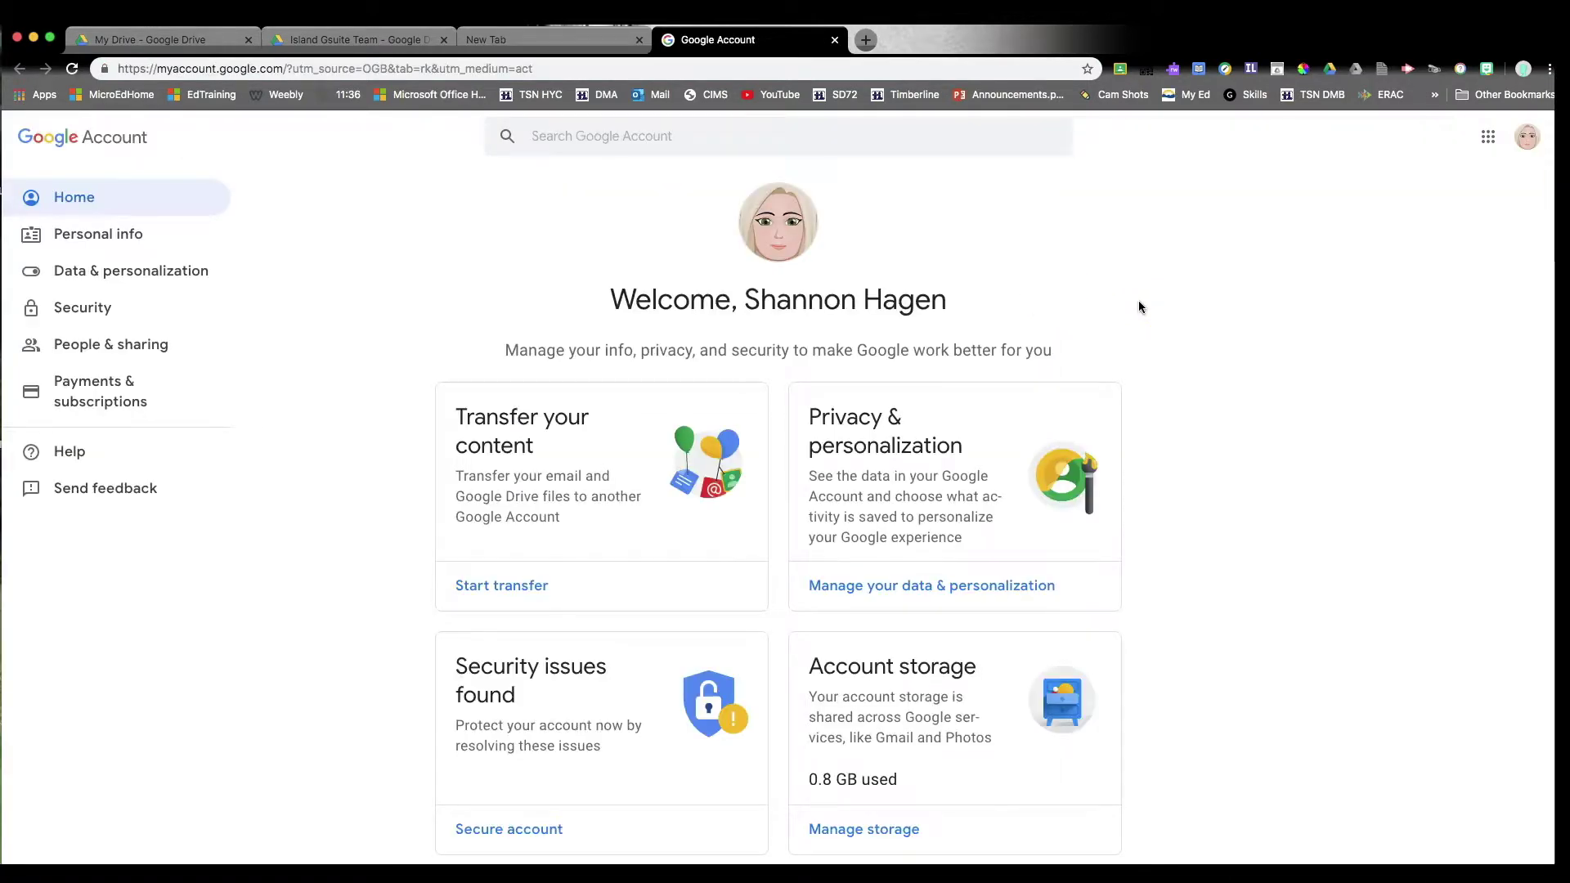
pyautogui.scroll(-1, 1142, 307)
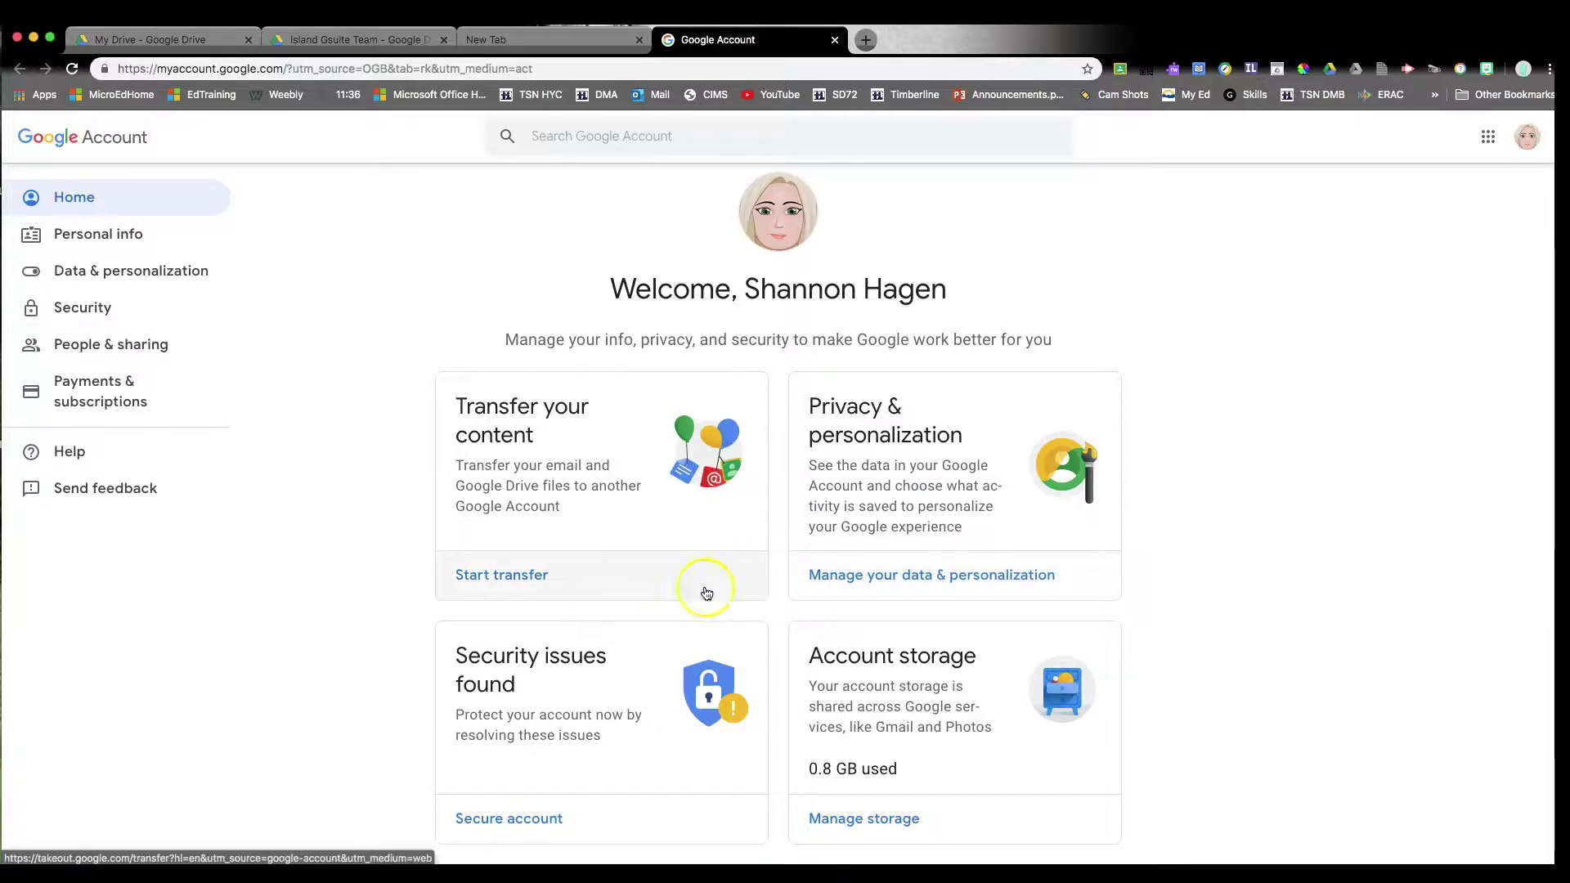
pyautogui.click(896, 583)
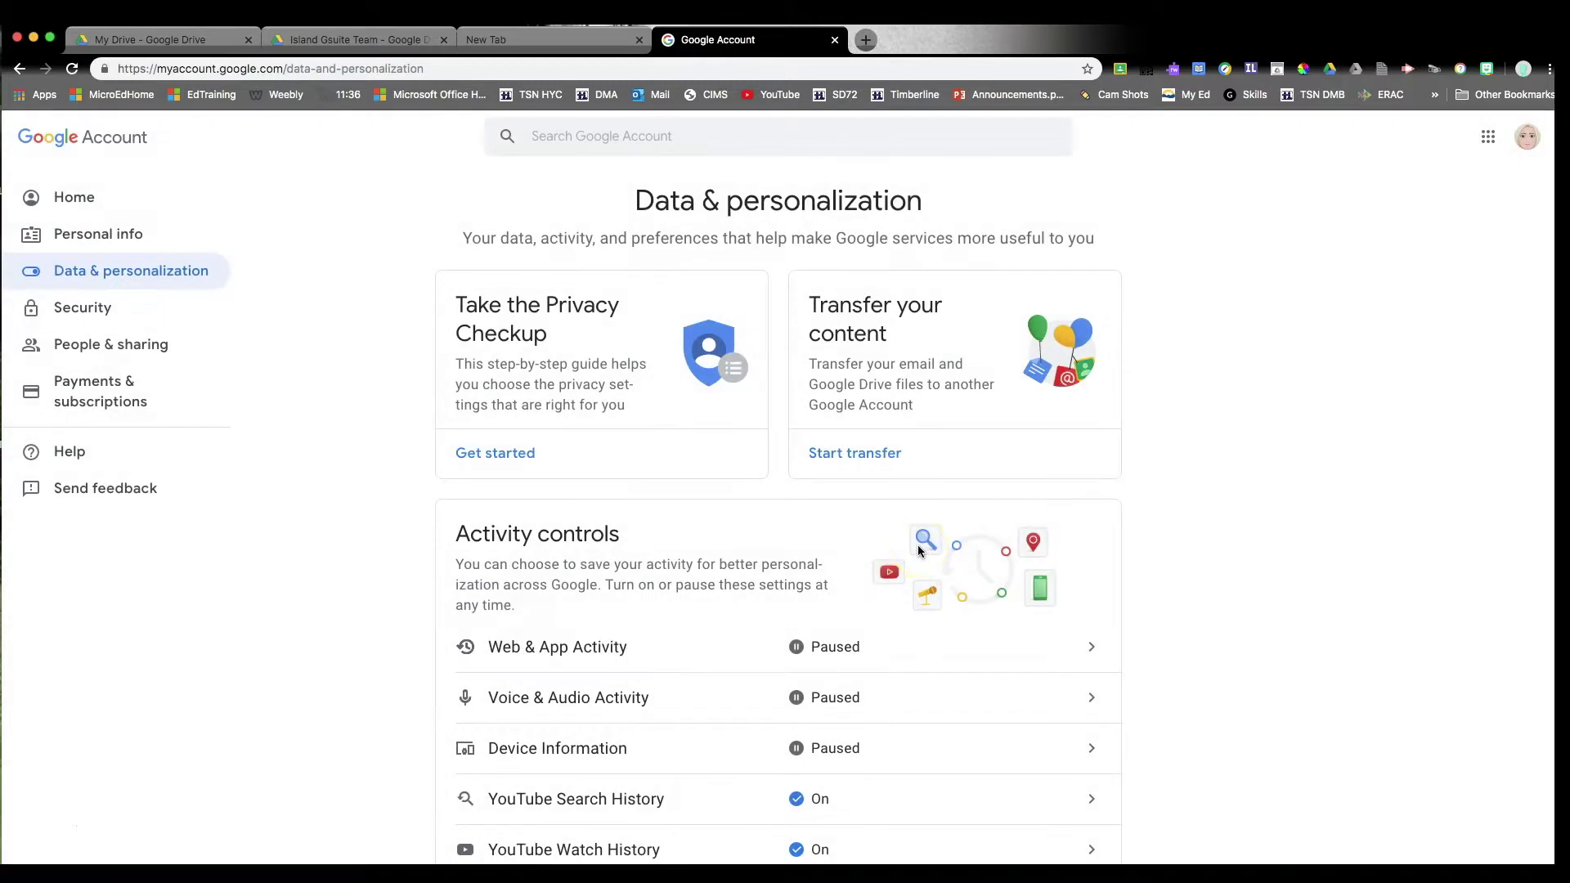
pyautogui.click(883, 552)
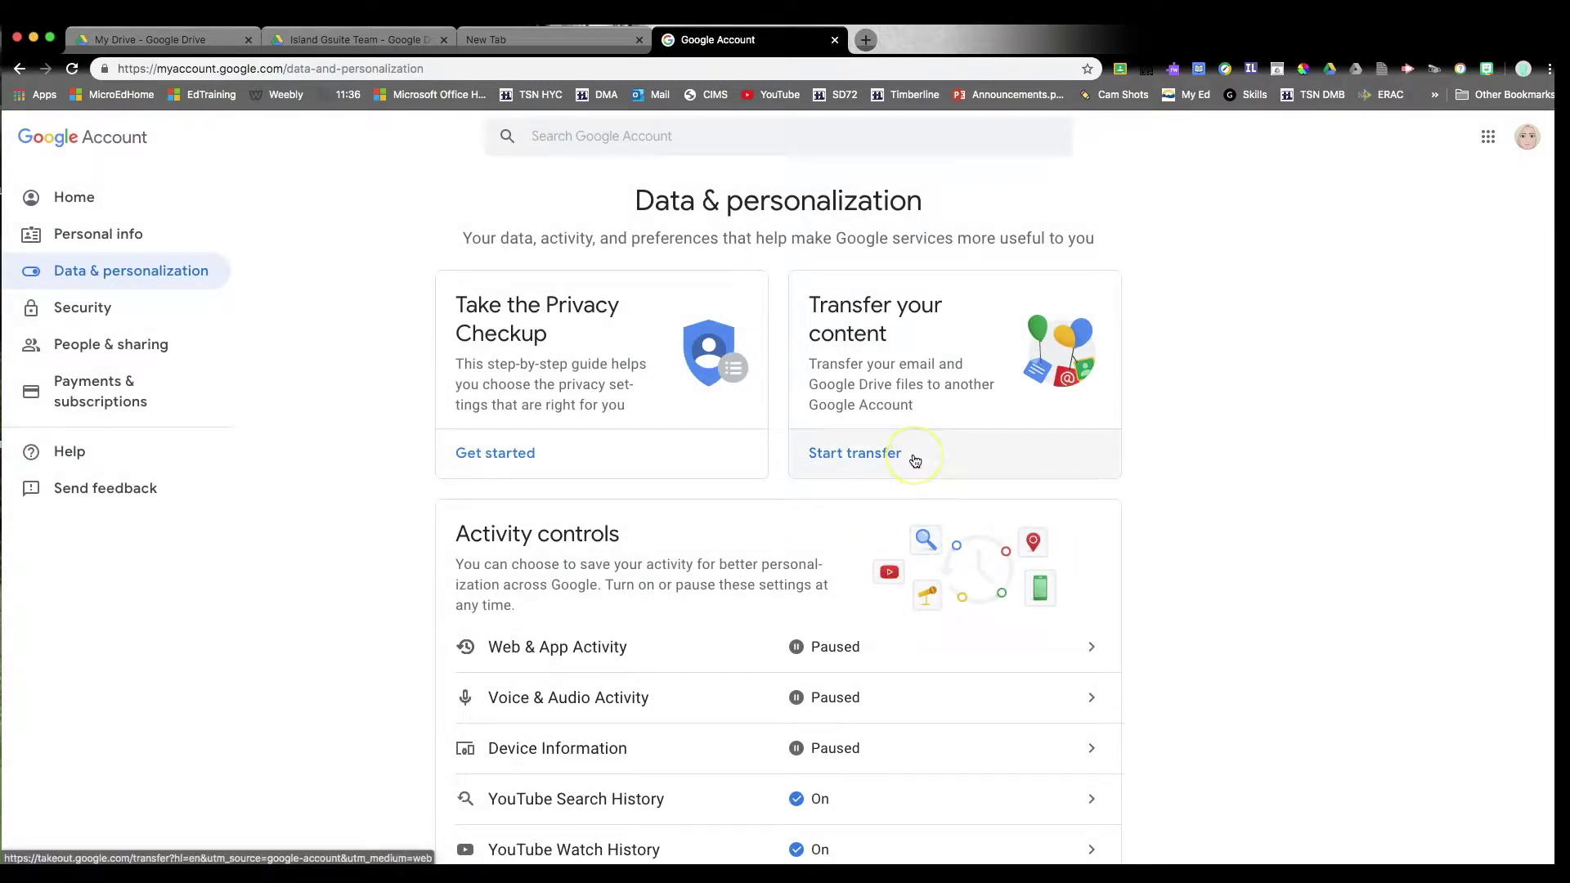
pyautogui.scroll(-7, 830, 527)
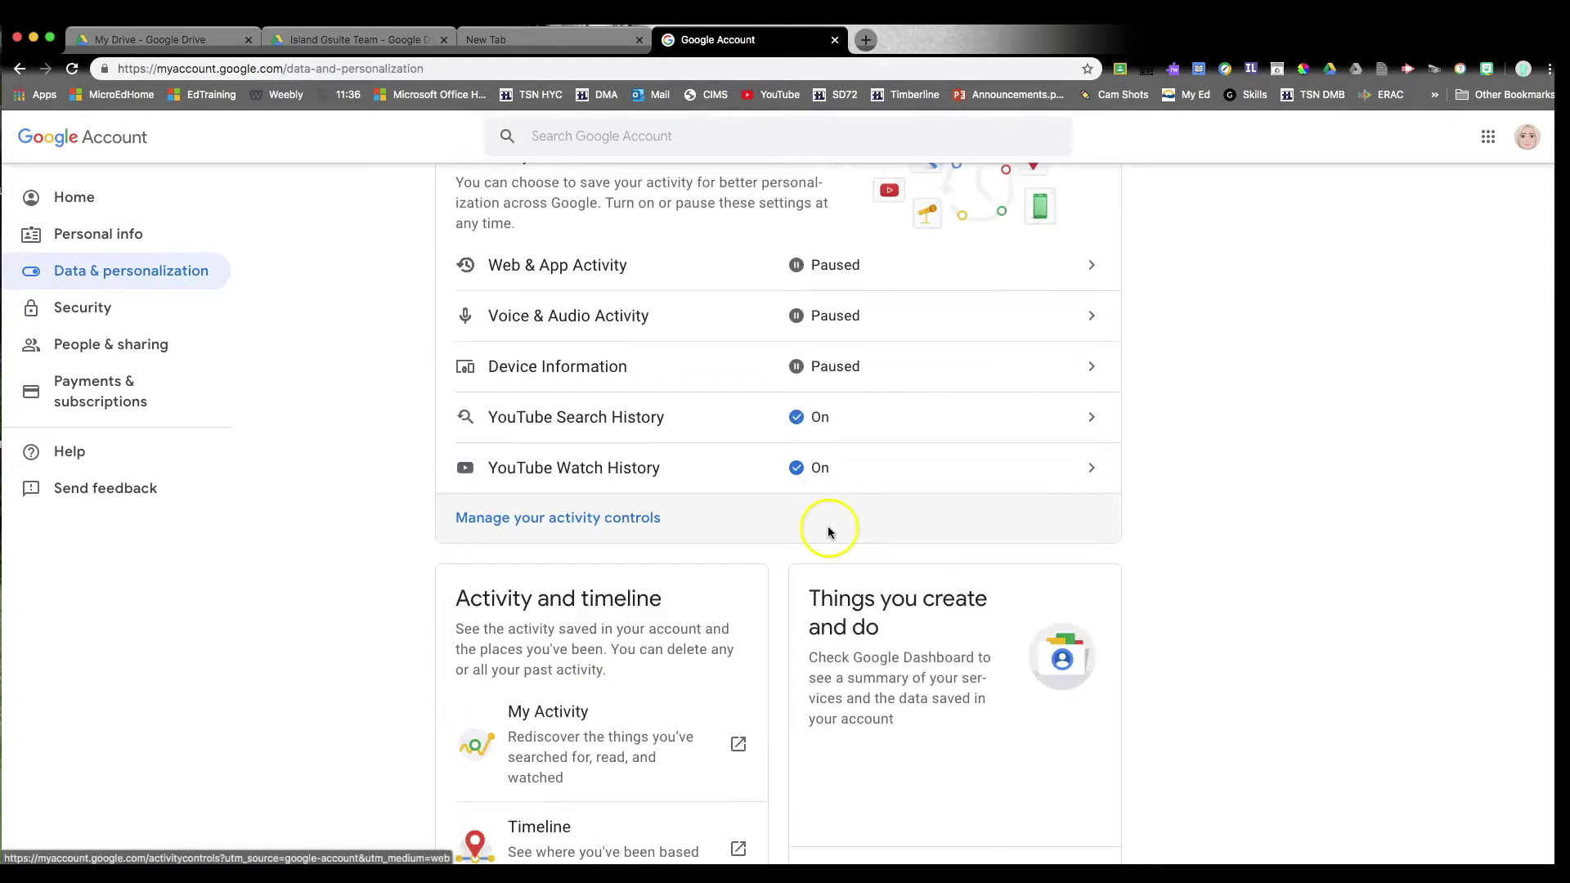
pyautogui.scroll(-7, 827, 530)
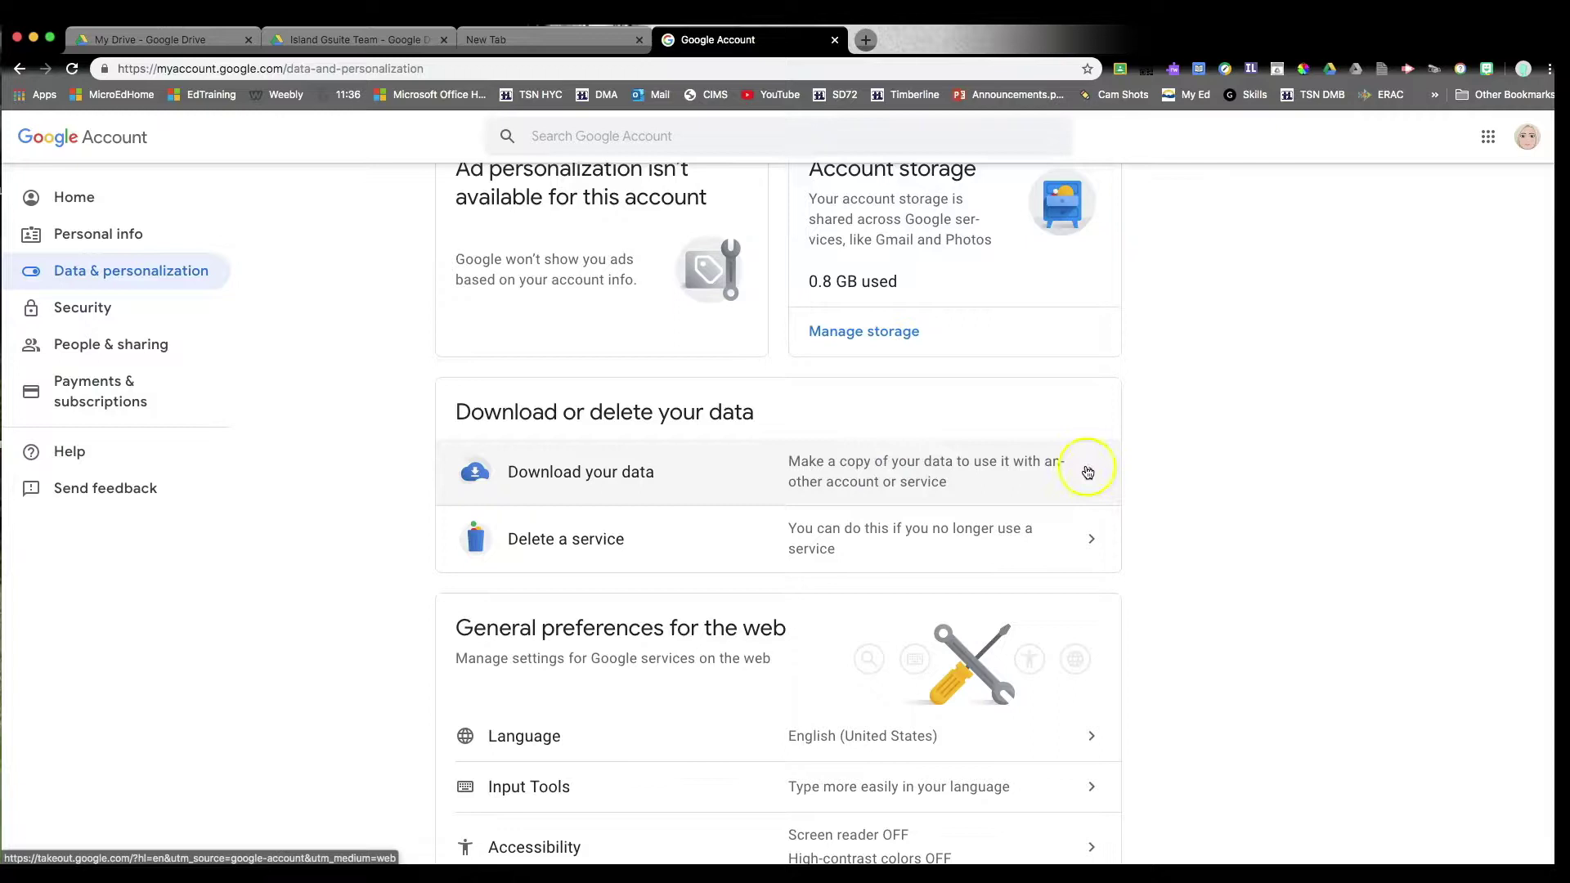
pyautogui.click(919, 462)
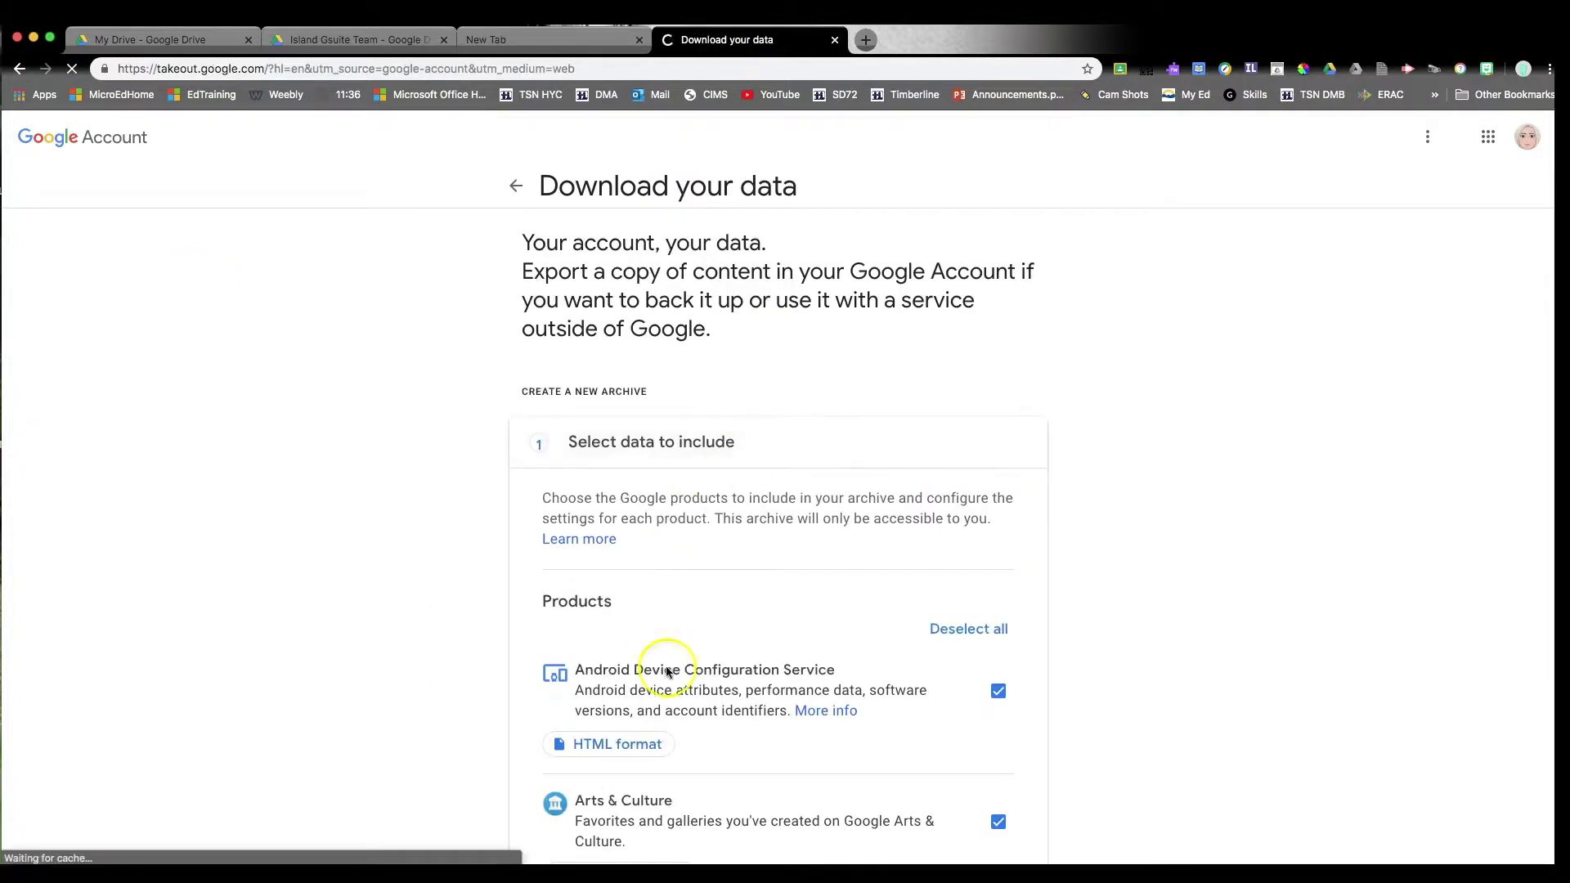
# Deselect every product, then tick Chrome for the archive.
pyautogui.scroll(-2, 823, 648)
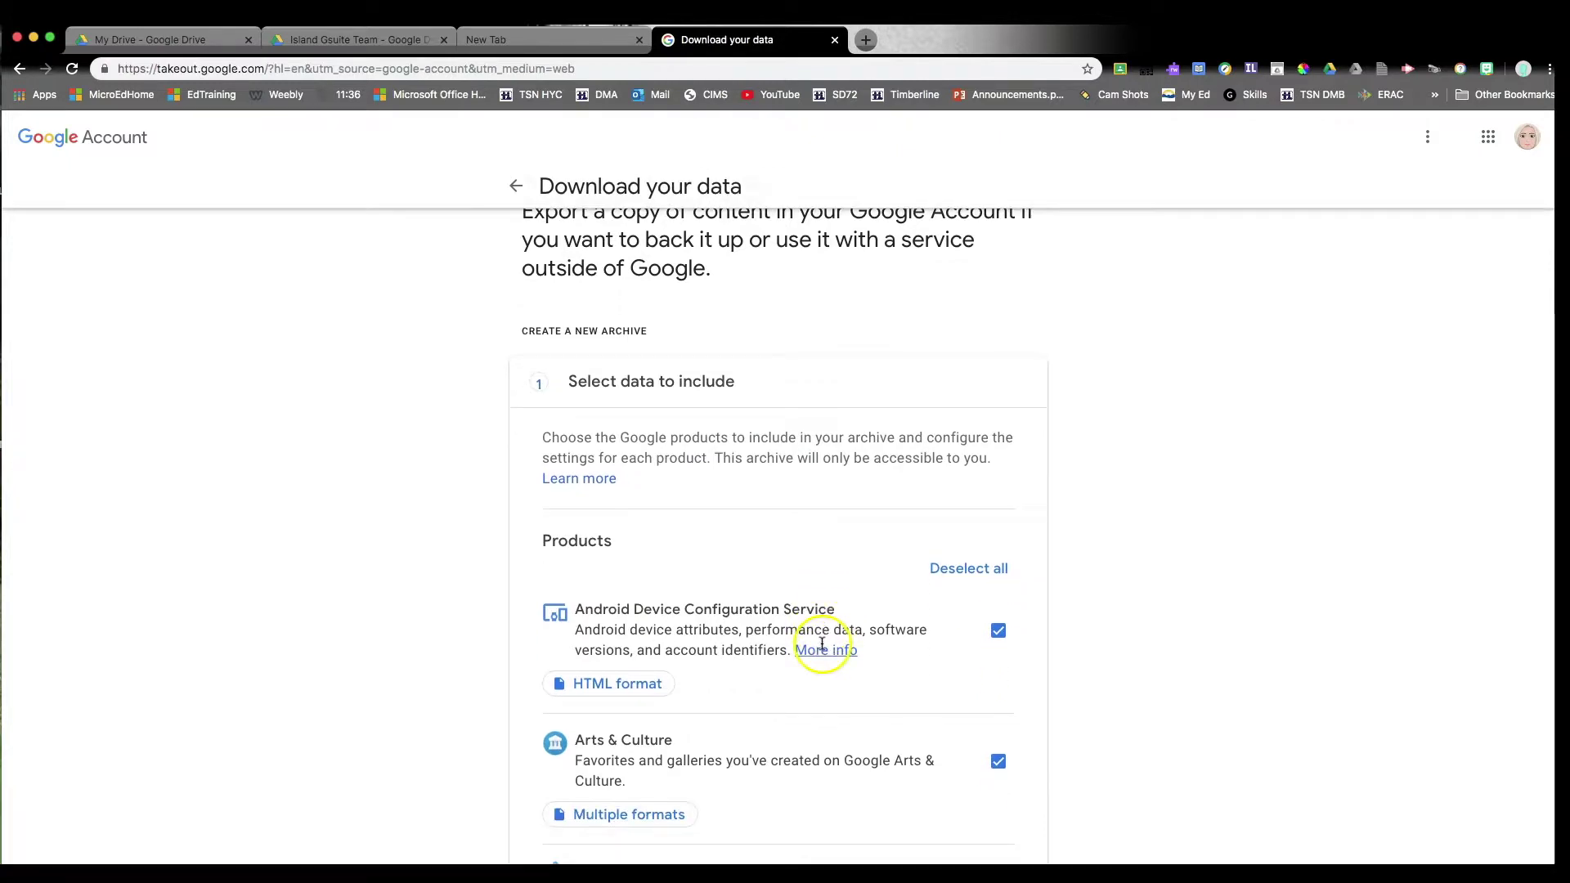
pyautogui.click(945, 570)
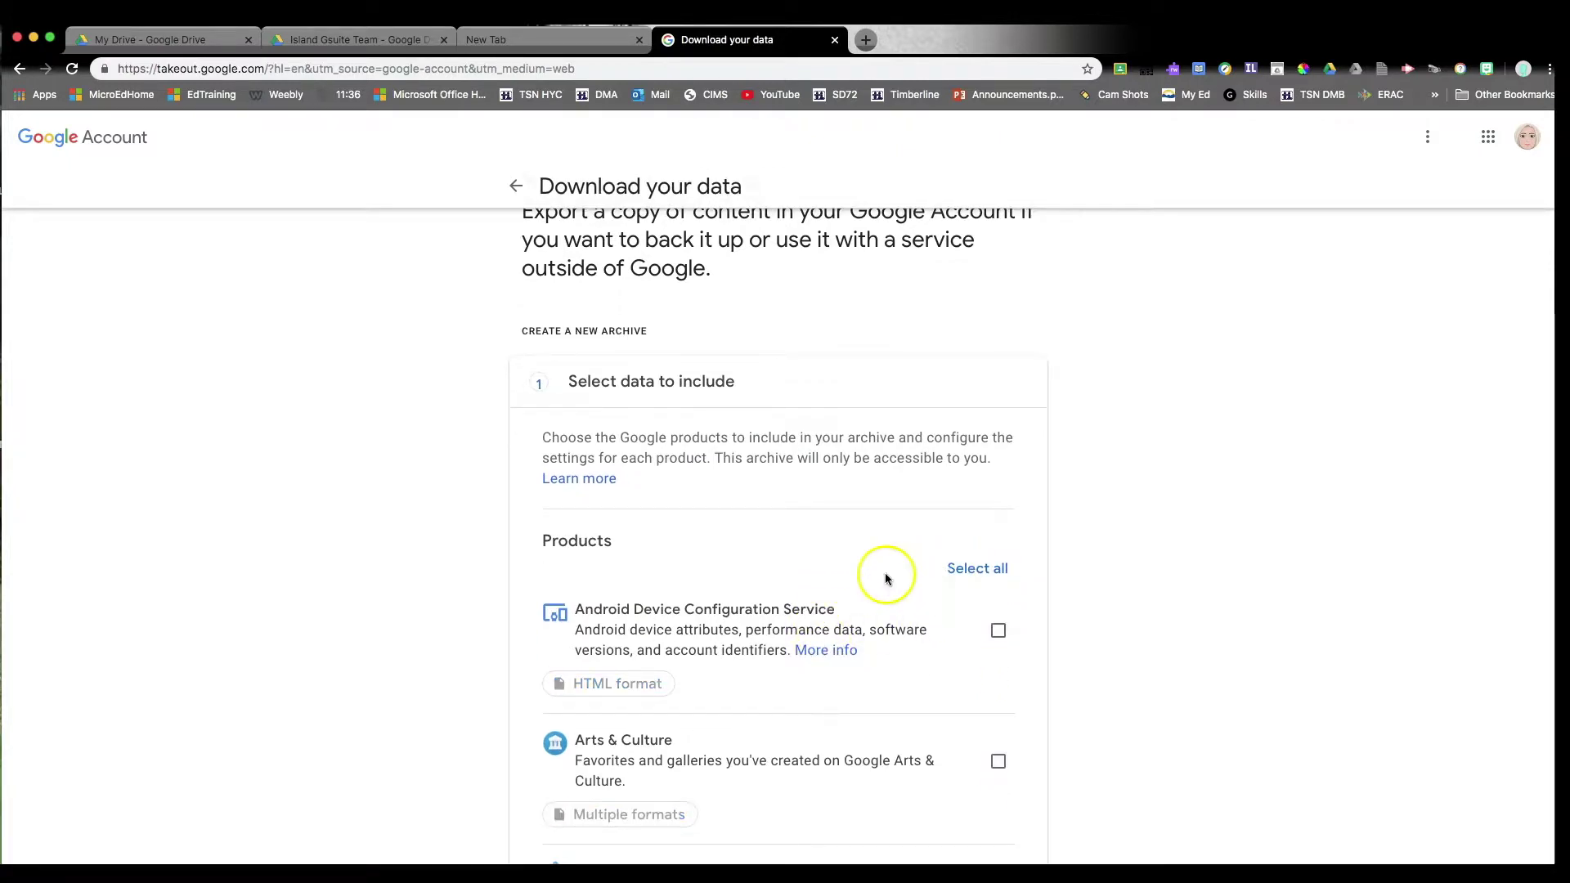
pyautogui.scroll(-10, 885, 579)
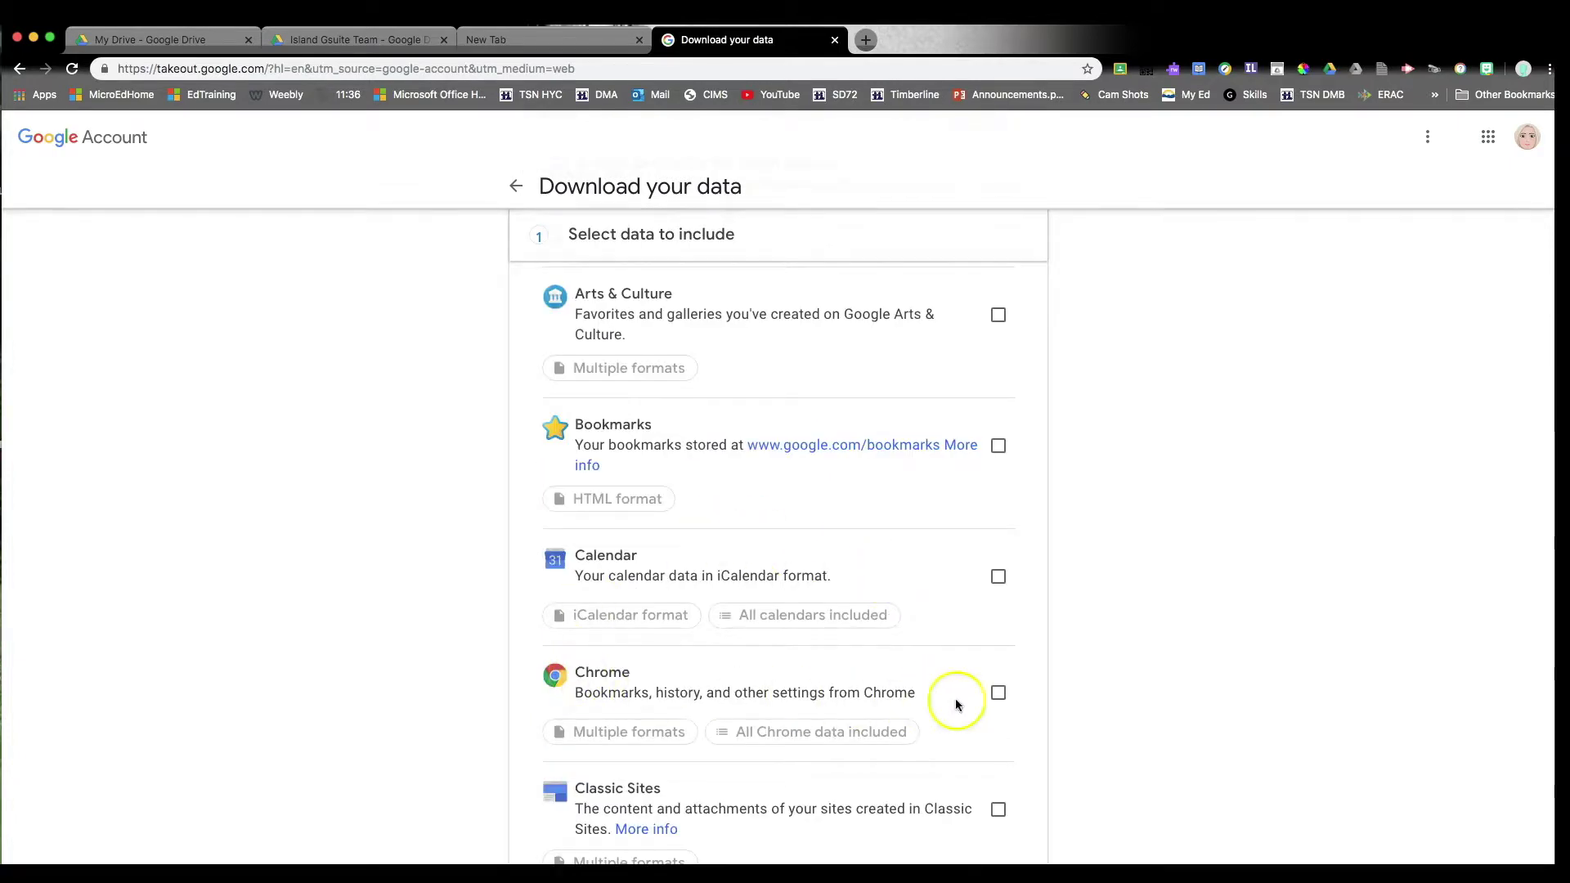
pyautogui.click(999, 694)
# Keep Chrome's multiple formats and all seven data types, and also include Drive.
pyautogui.scroll(-3, 887, 571)
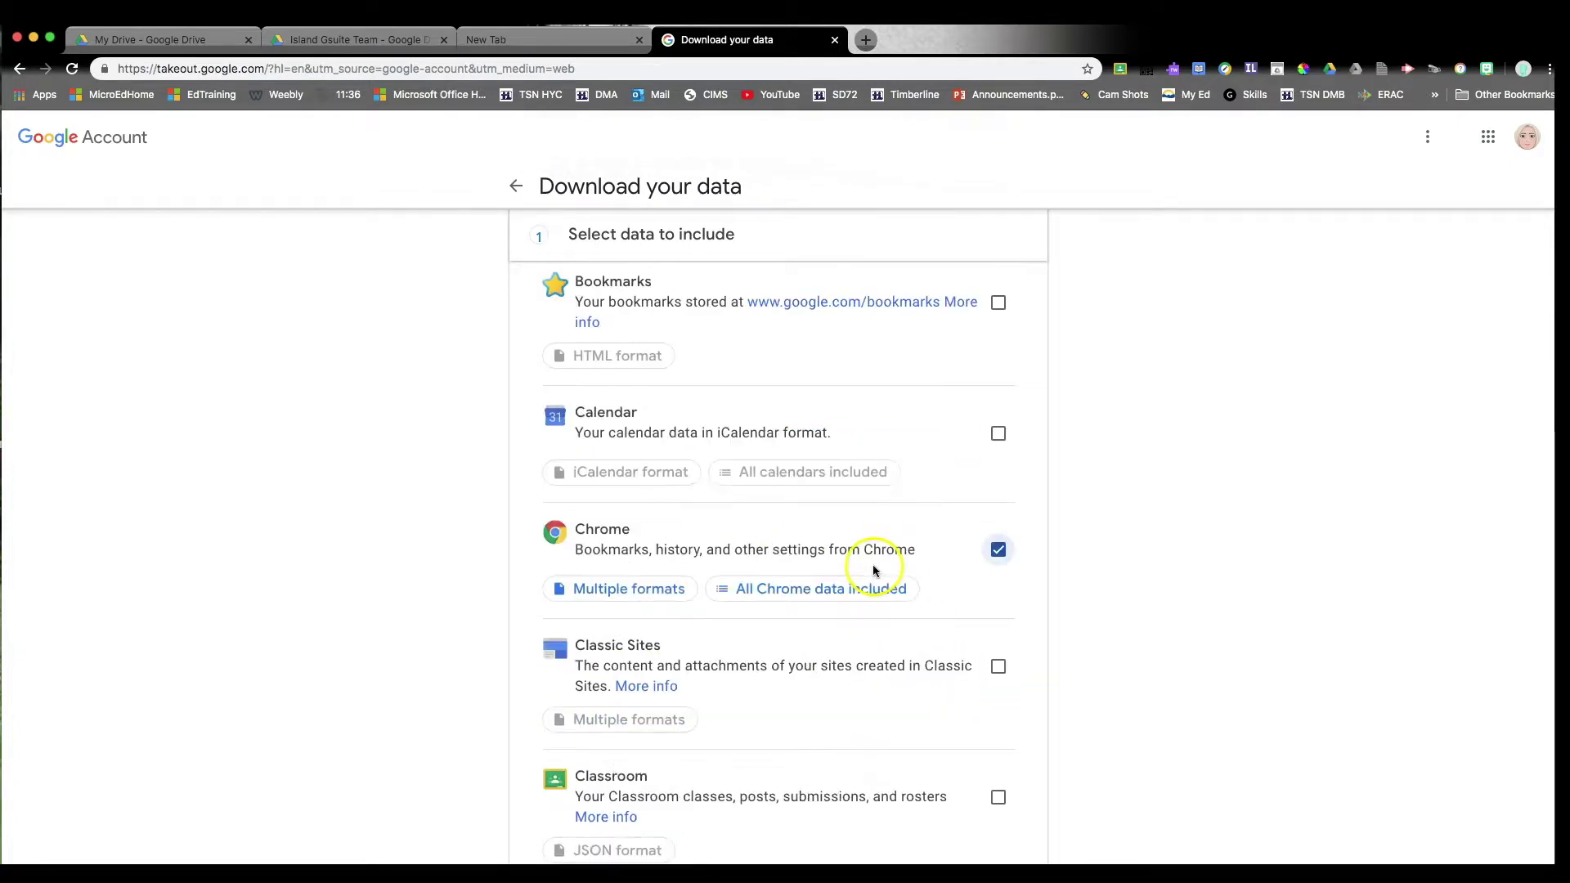
pyautogui.click(648, 572)
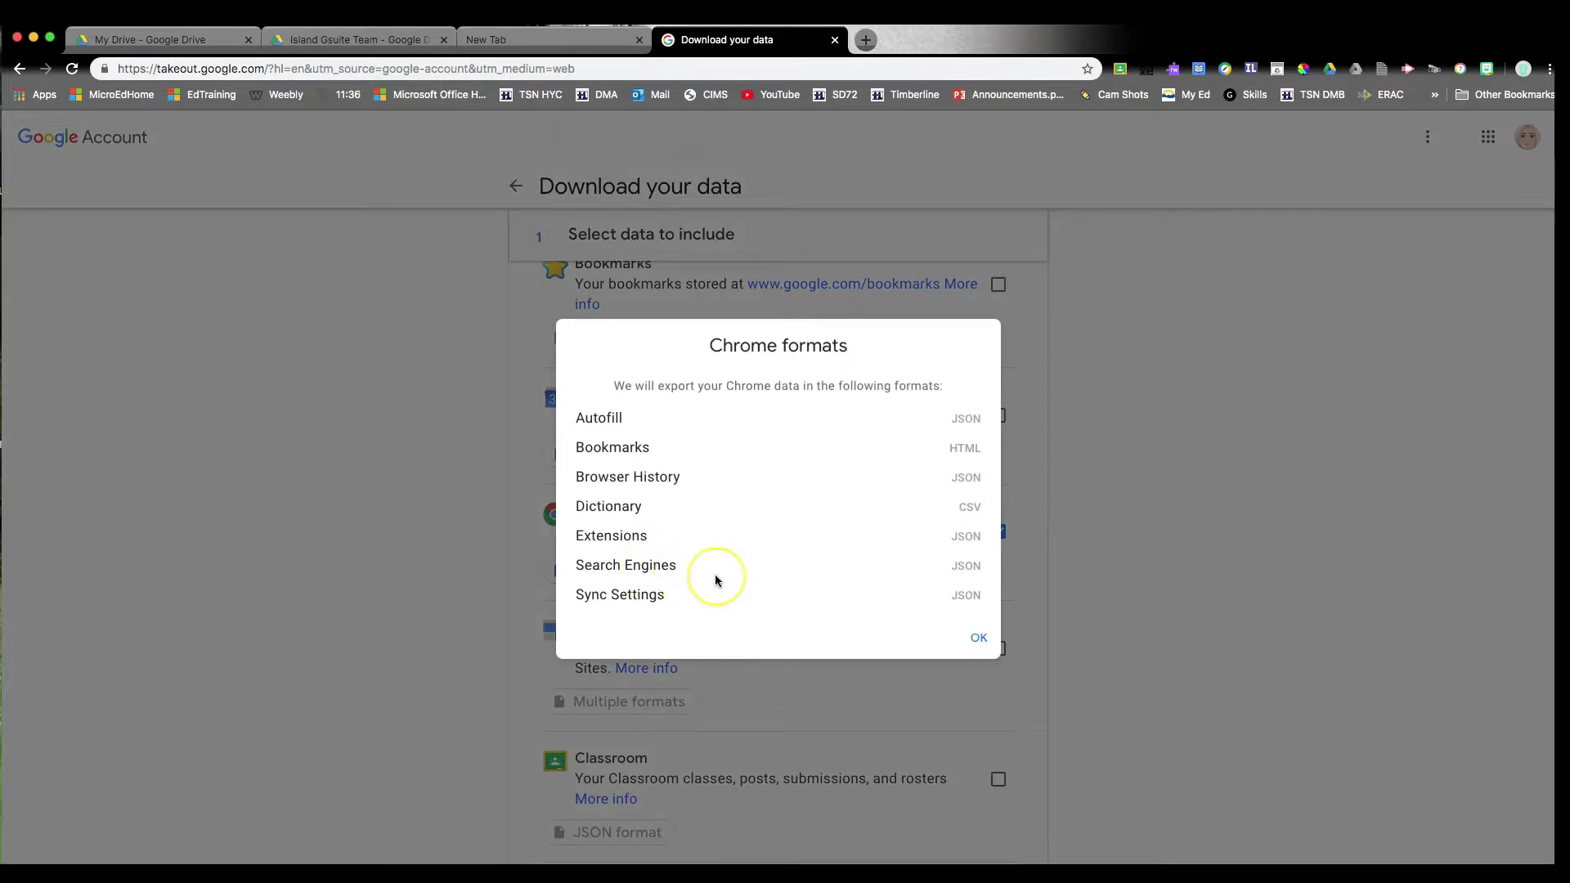
pyautogui.click(981, 639)
pyautogui.click(831, 572)
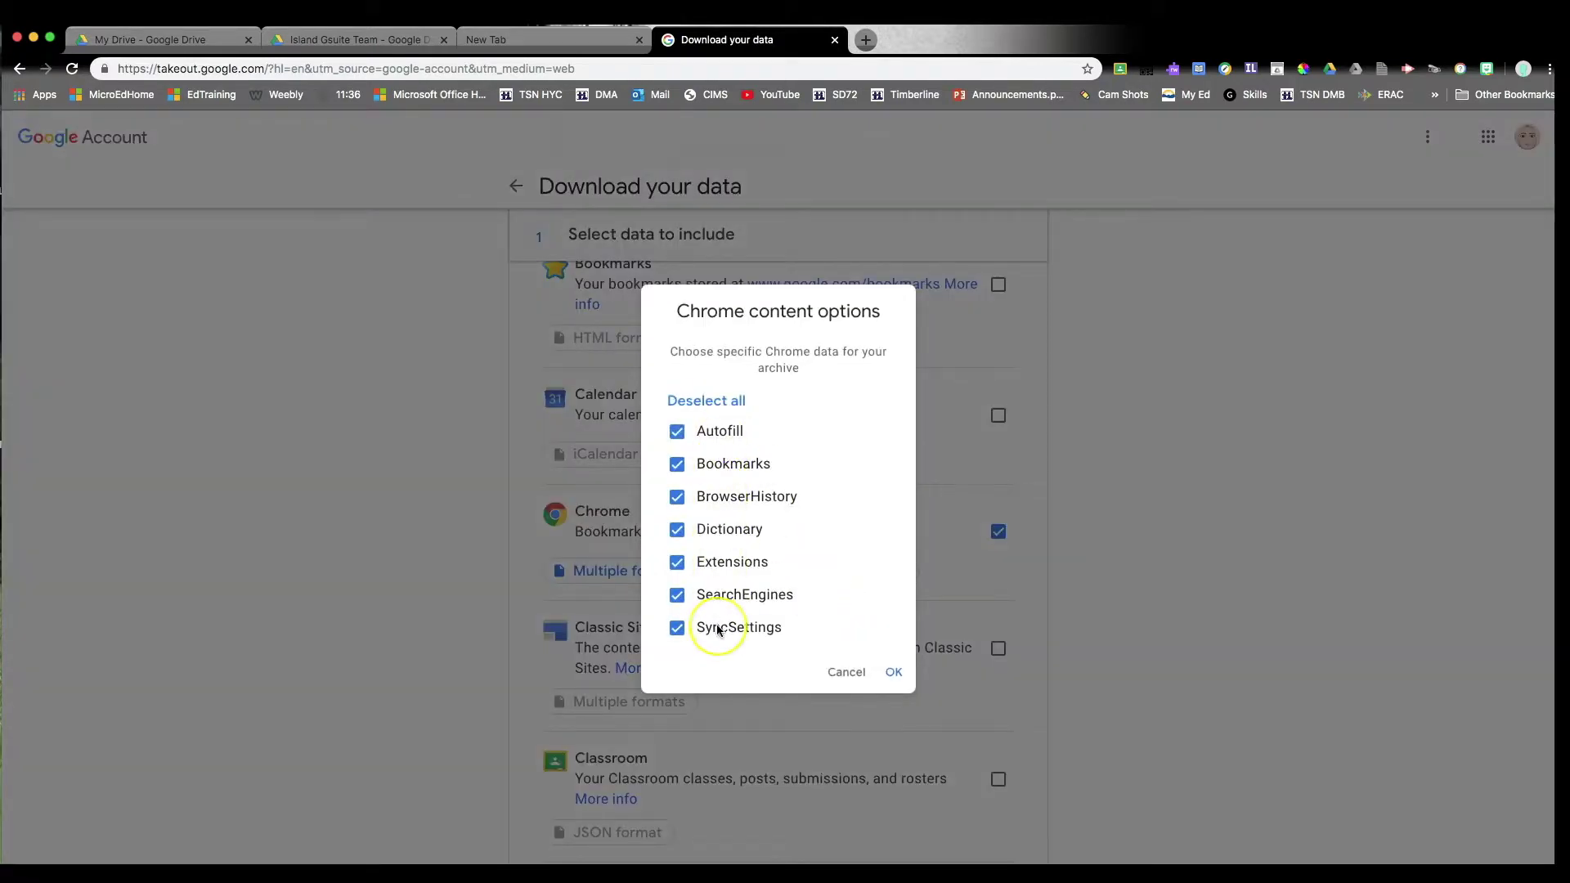
pyautogui.click(894, 672)
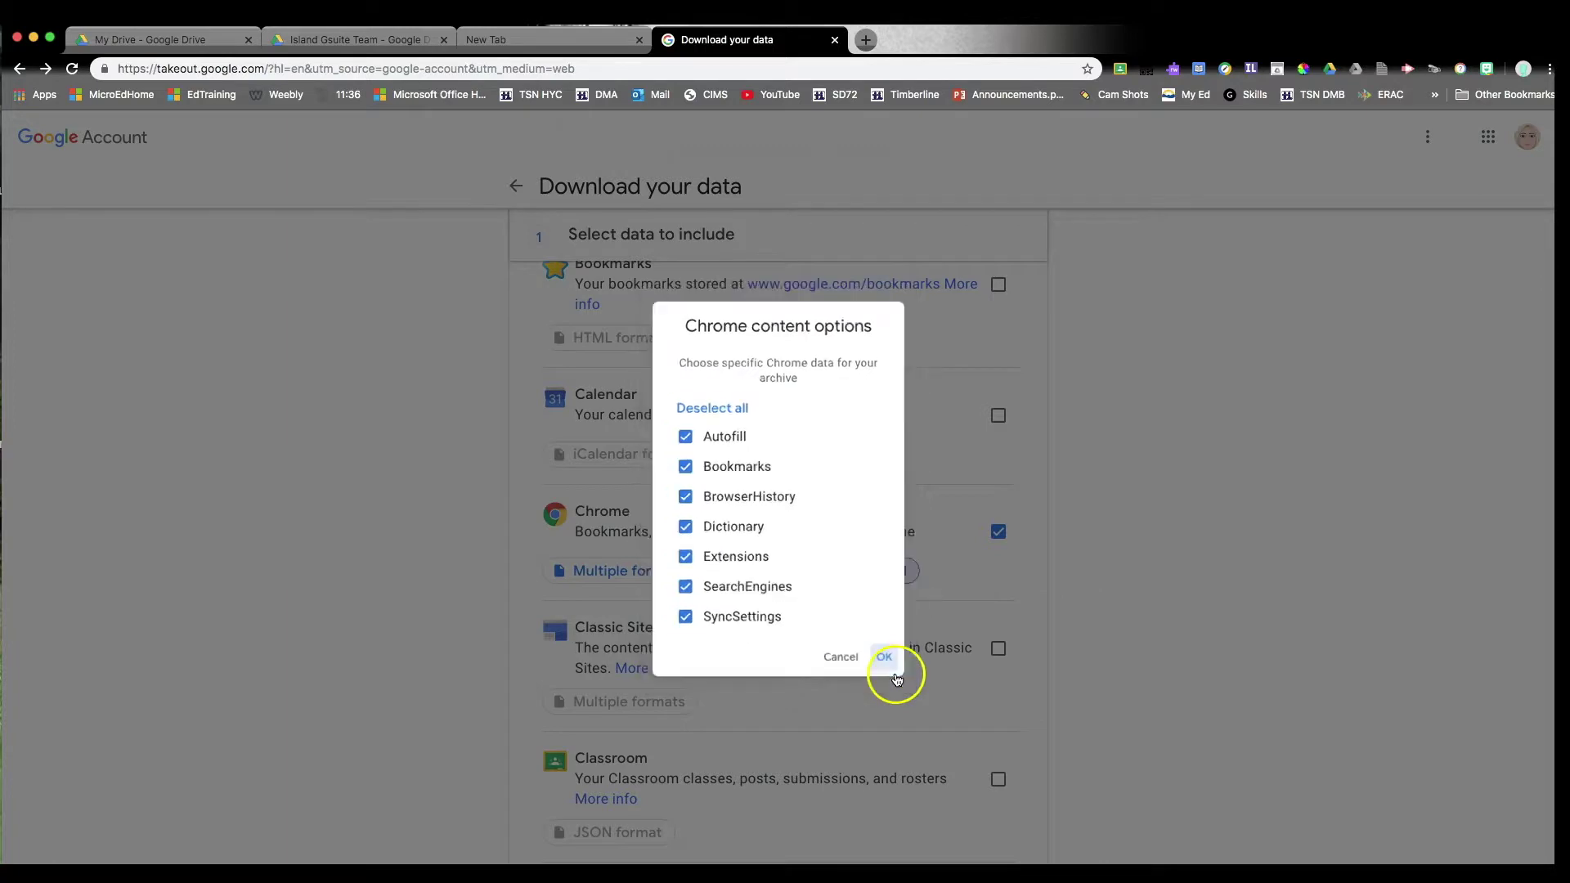
pyautogui.scroll(-8, 877, 607)
pyautogui.click(999, 554)
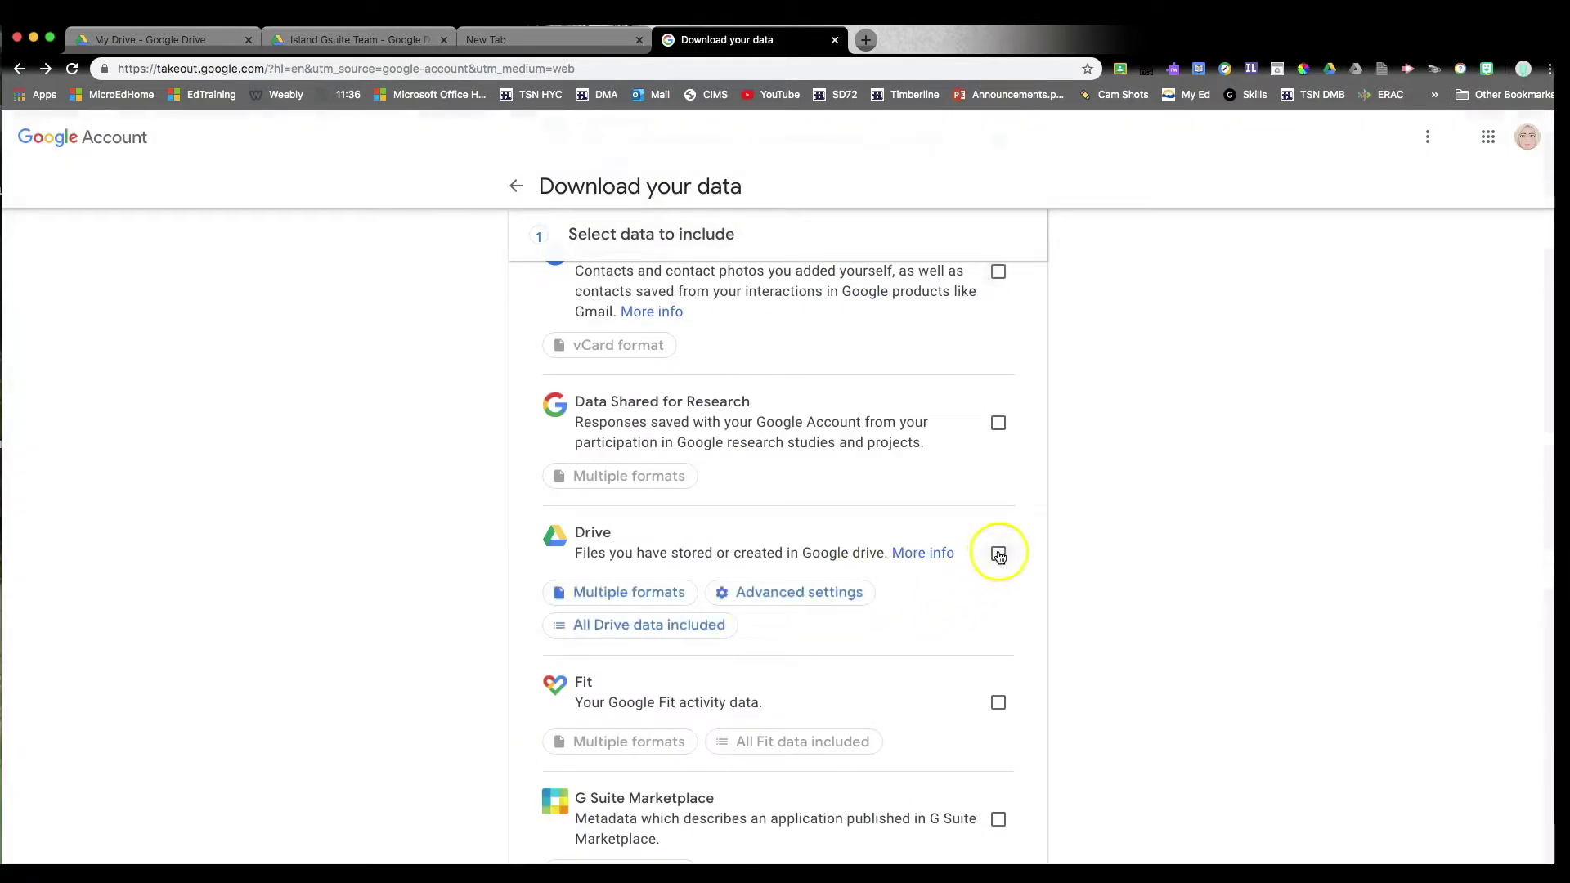
# Keep Drive's default file formats and leave historical versions out of advanced settings.
pyautogui.click(603, 595)
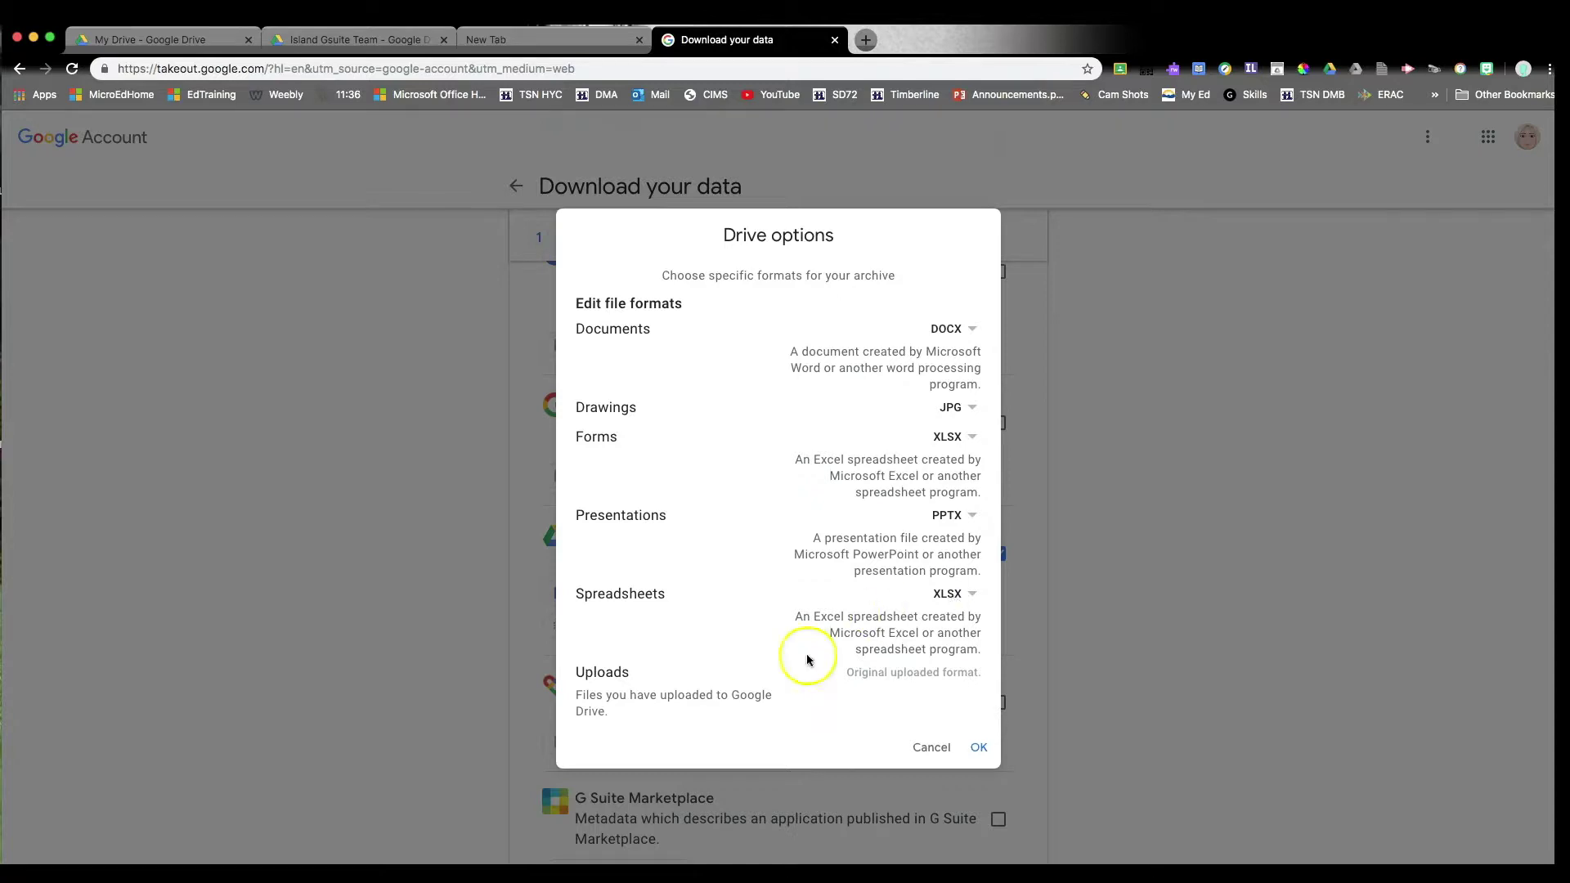
pyautogui.click(979, 749)
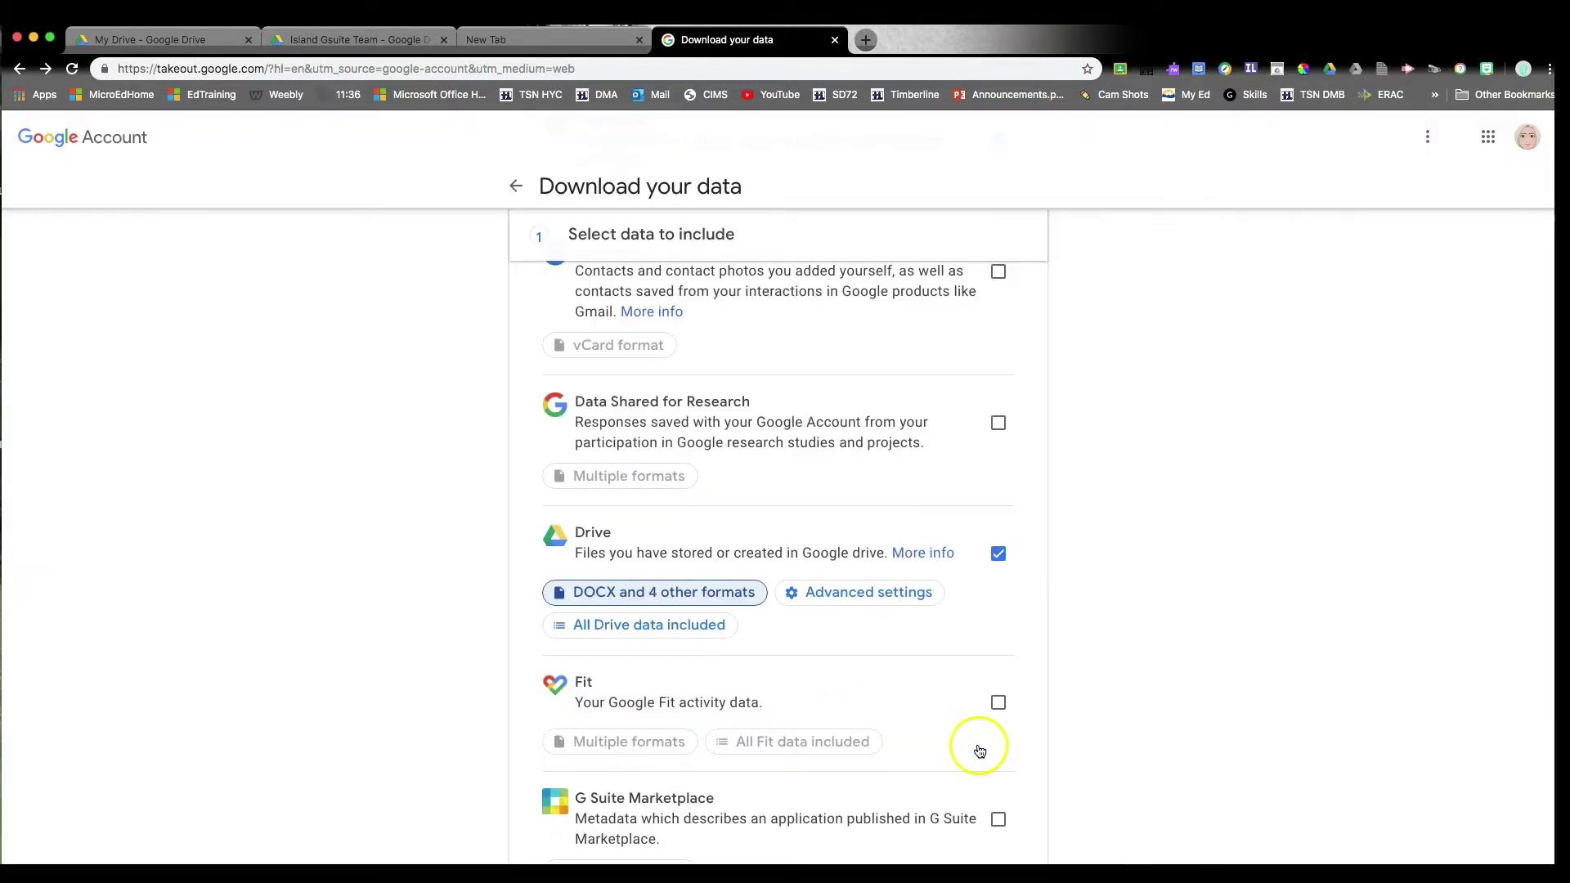
pyautogui.click(871, 595)
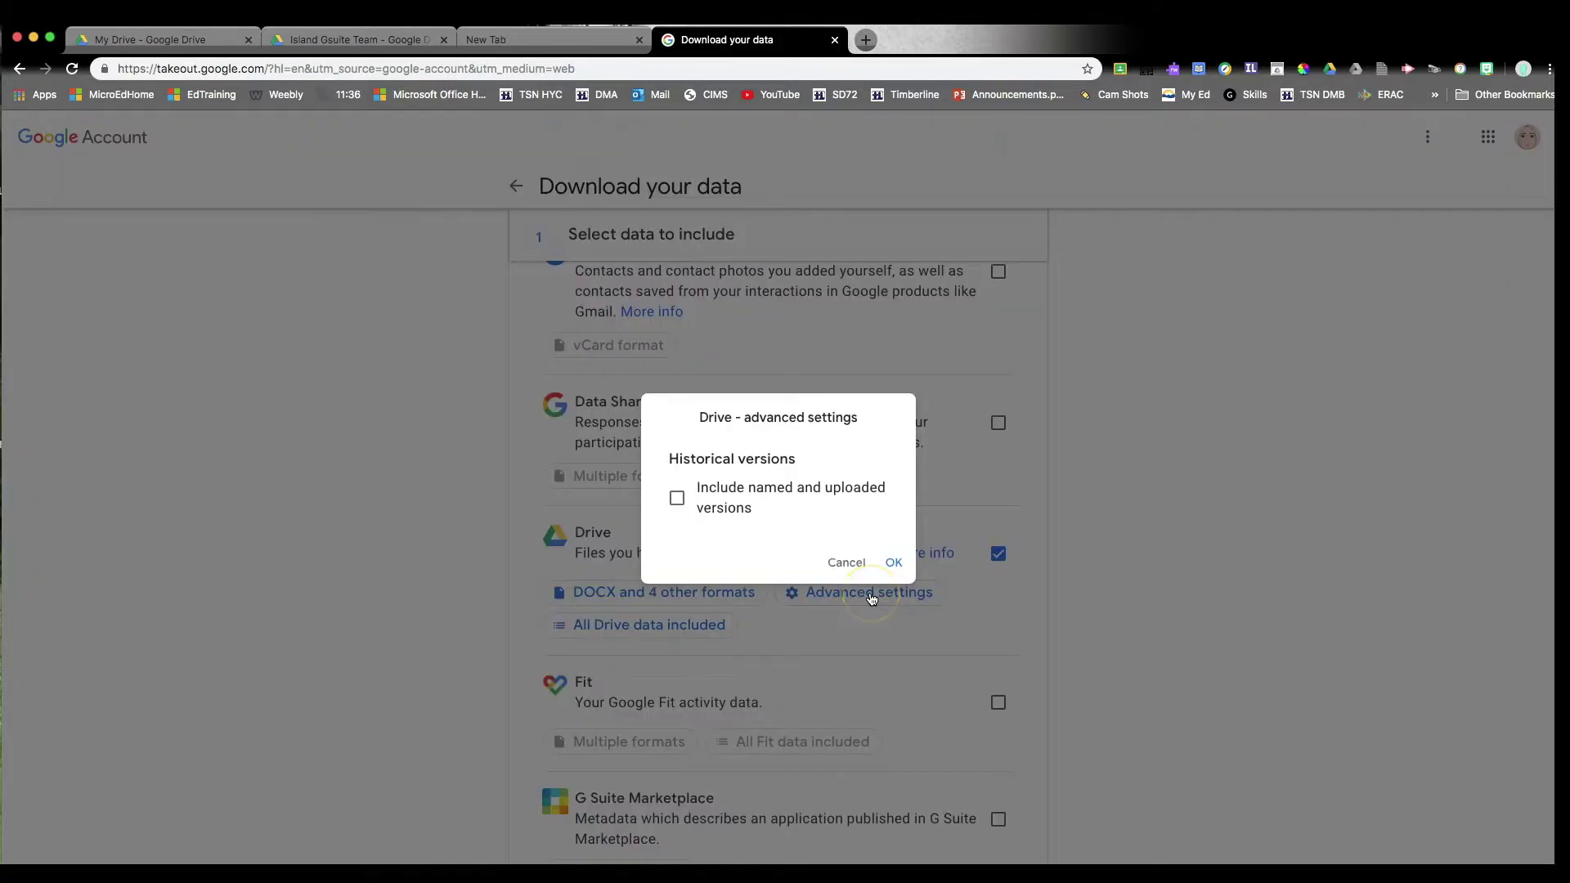
pyautogui.click(677, 502)
pyautogui.click(894, 562)
# Keep all Drive data included, with Google Docs User Preferences still checked.
pyautogui.click(701, 626)
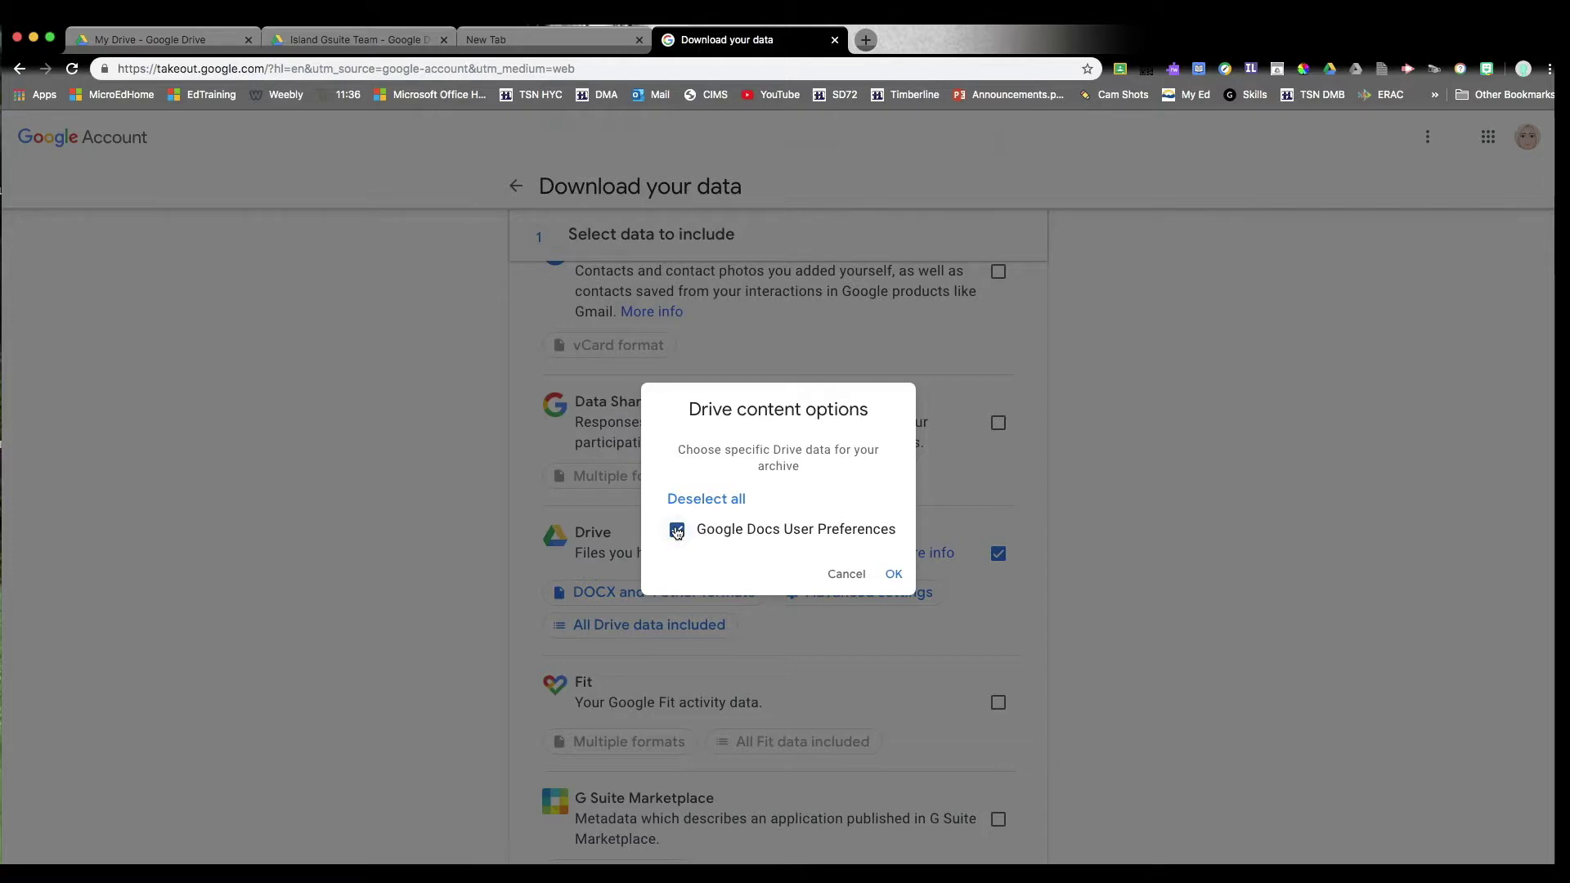
pyautogui.click(677, 530)
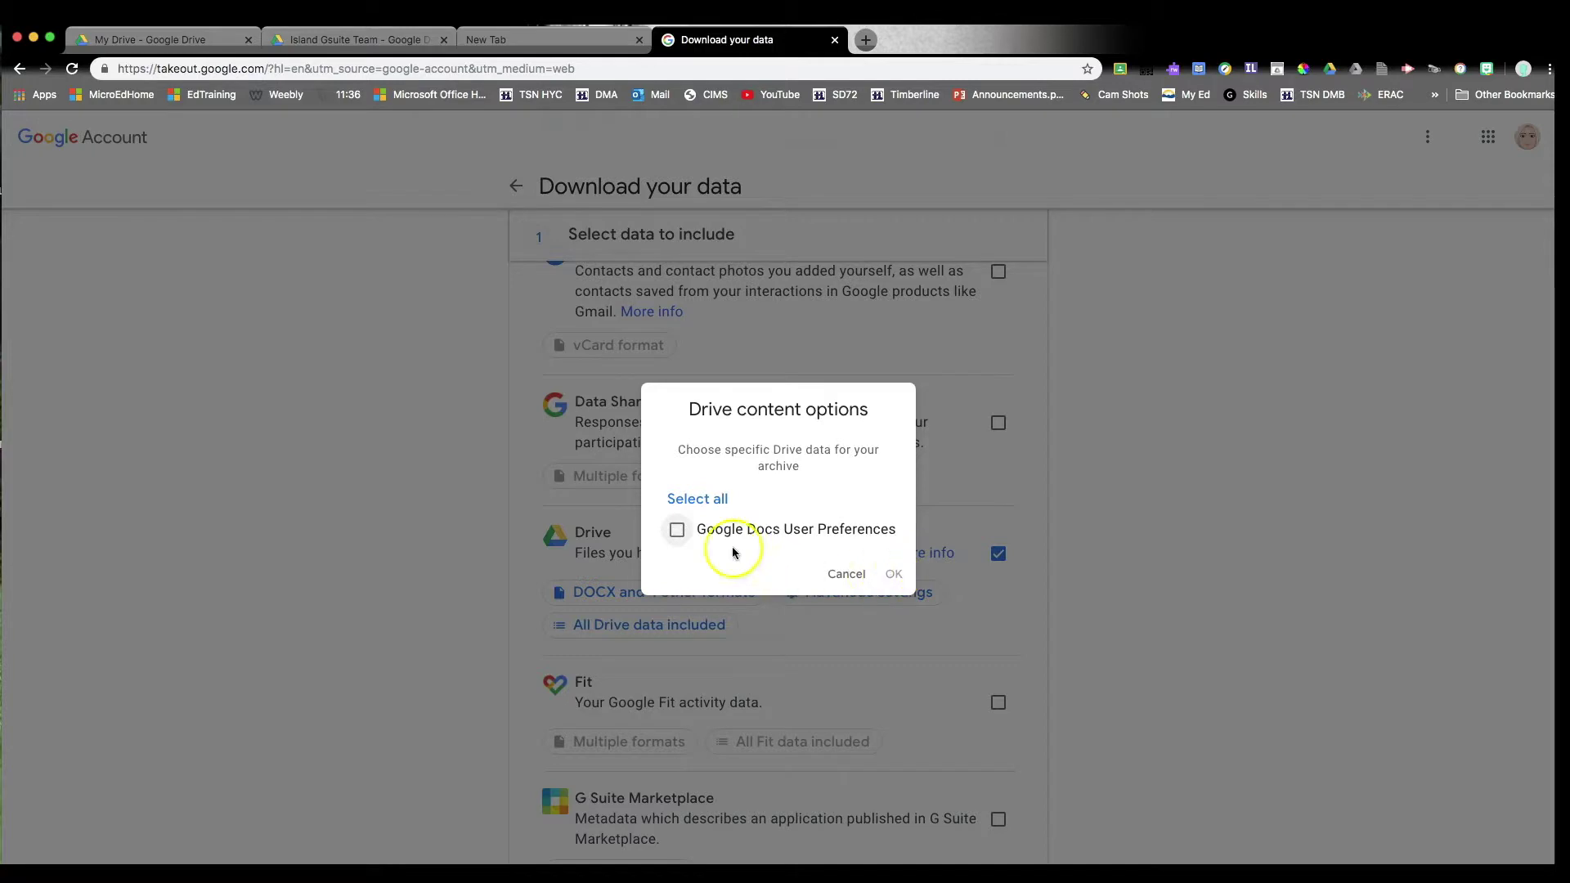
pyautogui.click(677, 530)
pyautogui.click(894, 572)
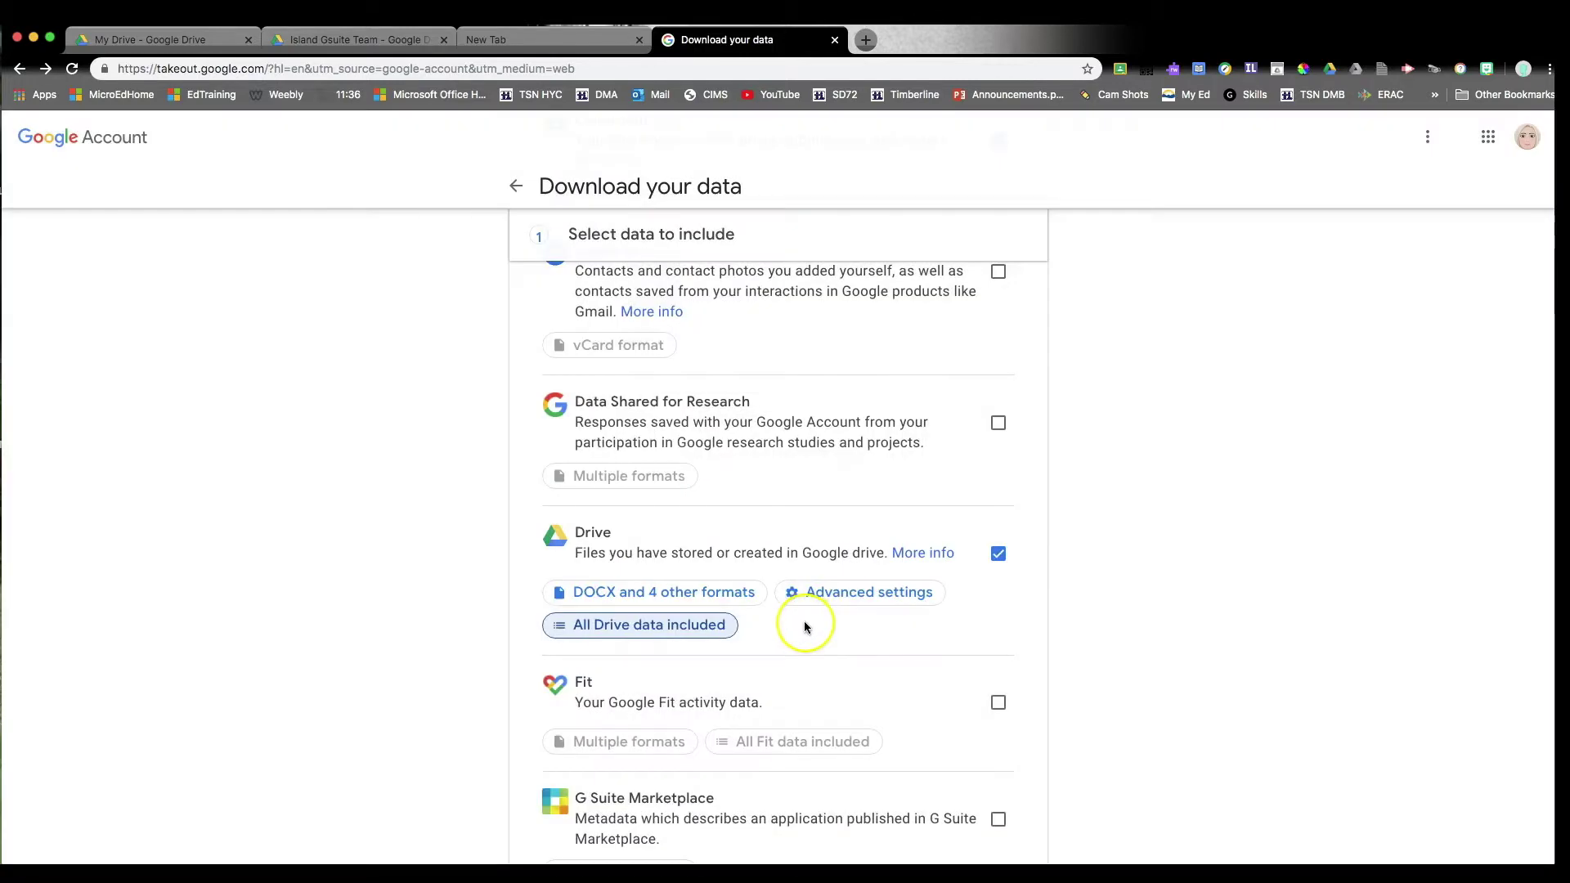
# Move past the remaining products to the Customize archive format step.
pyautogui.scroll(-5, 805, 627)
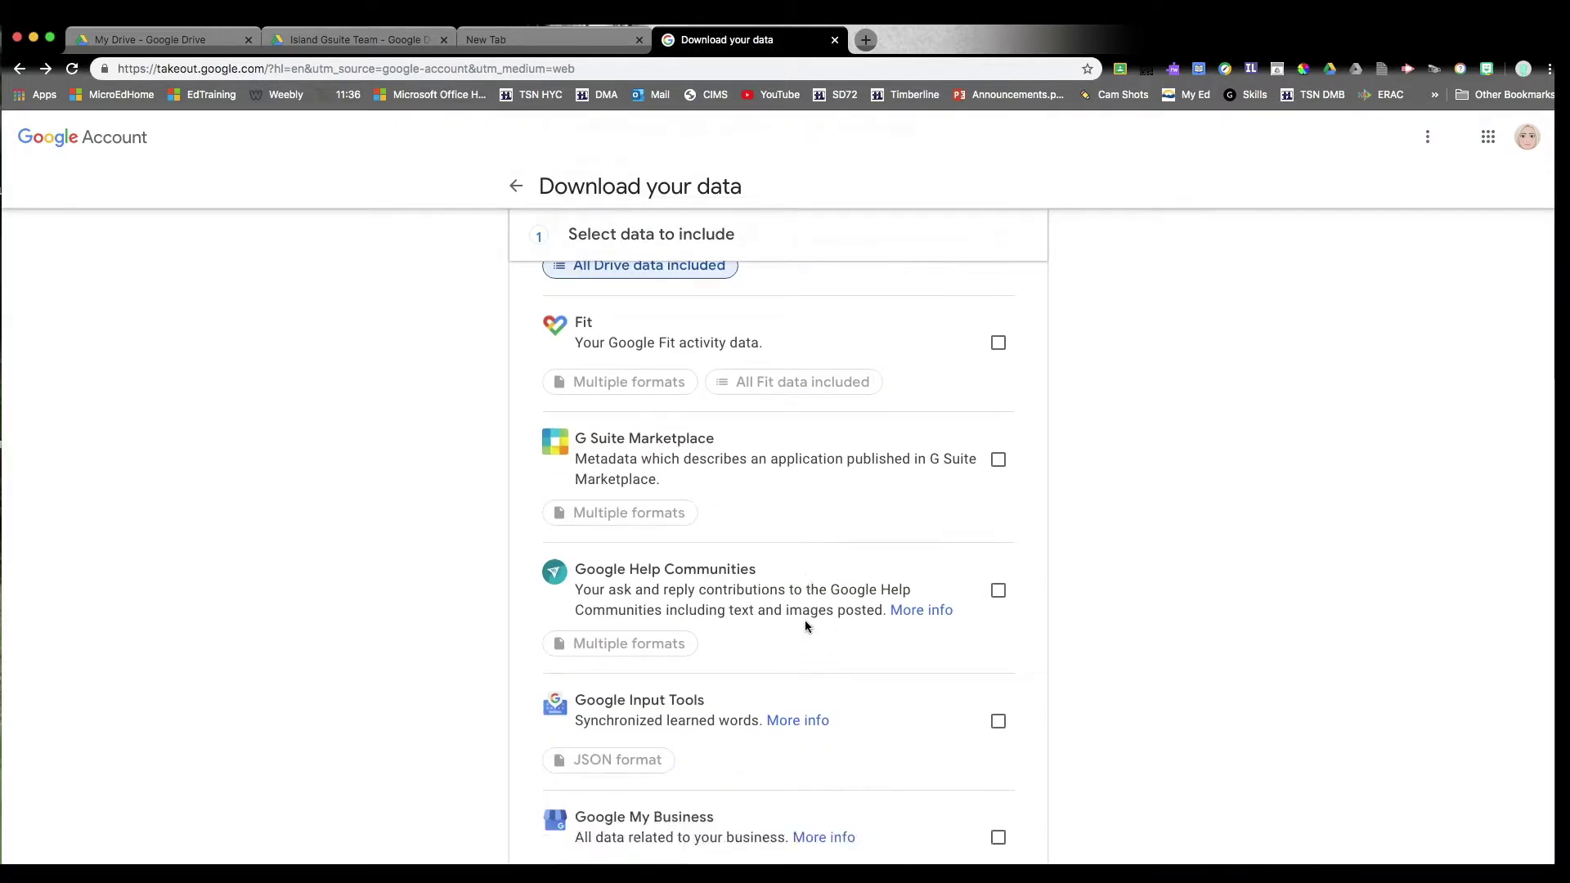
pyautogui.scroll(-7, 806, 625)
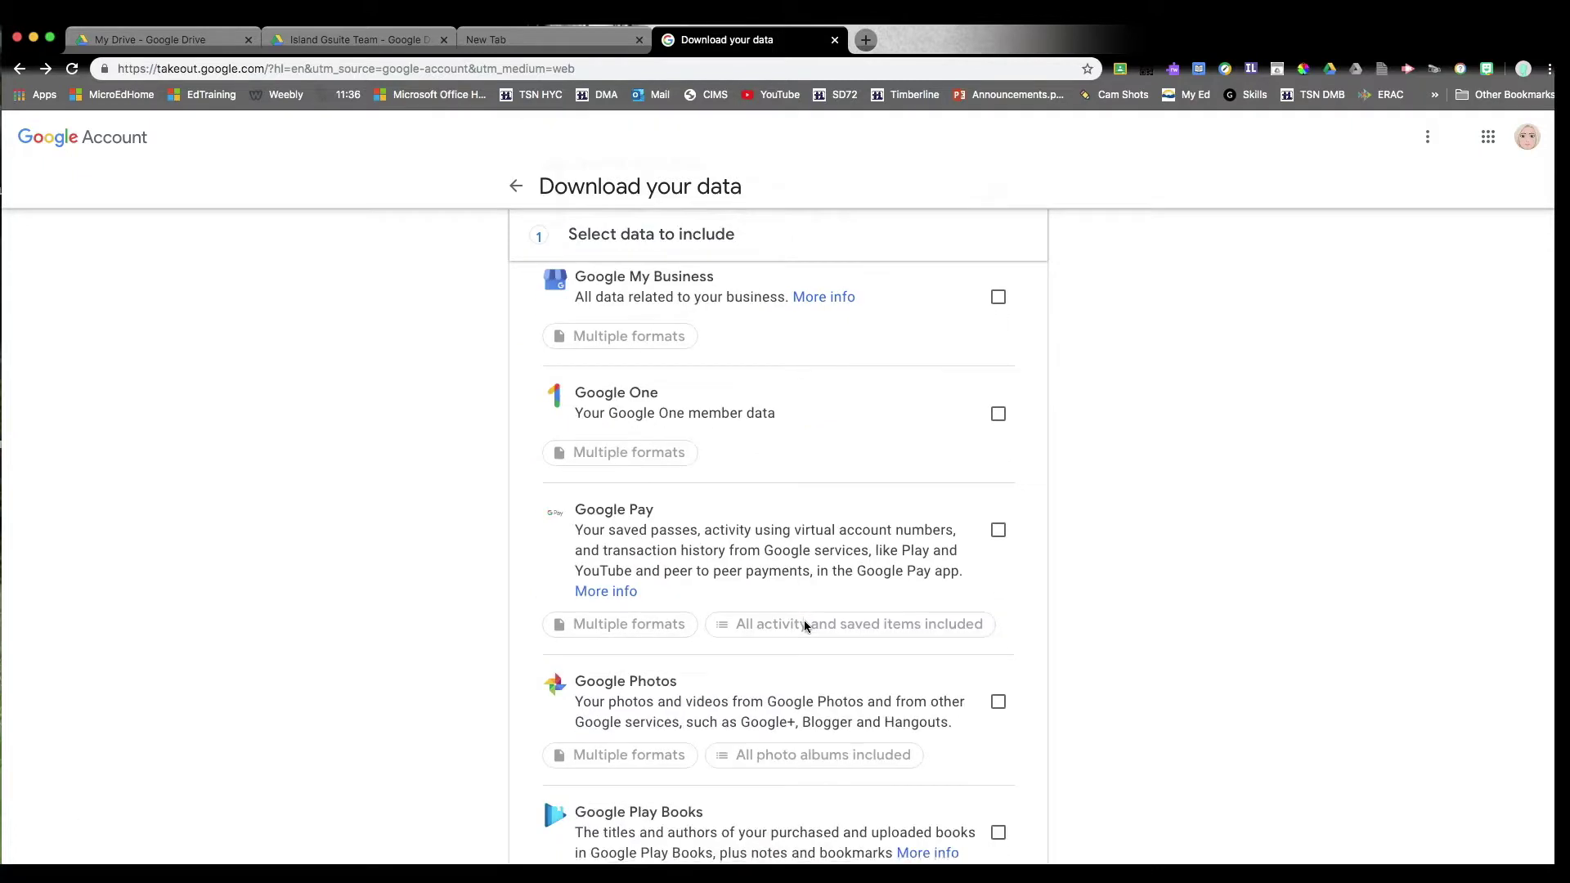
pyautogui.scroll(-8, 803, 625)
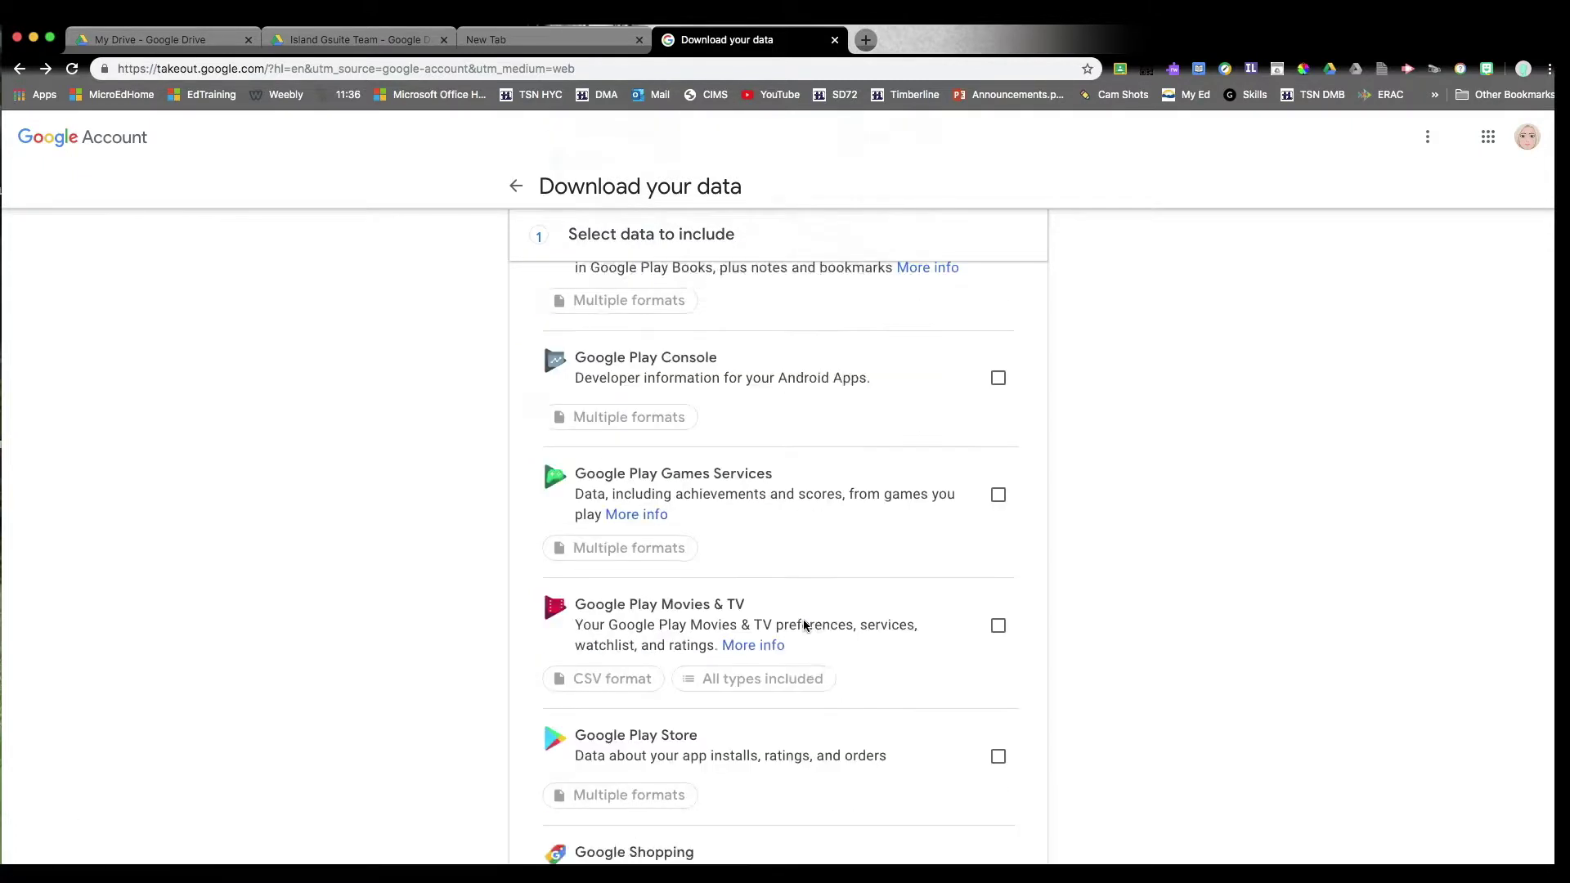
pyautogui.scroll(-7, 804, 625)
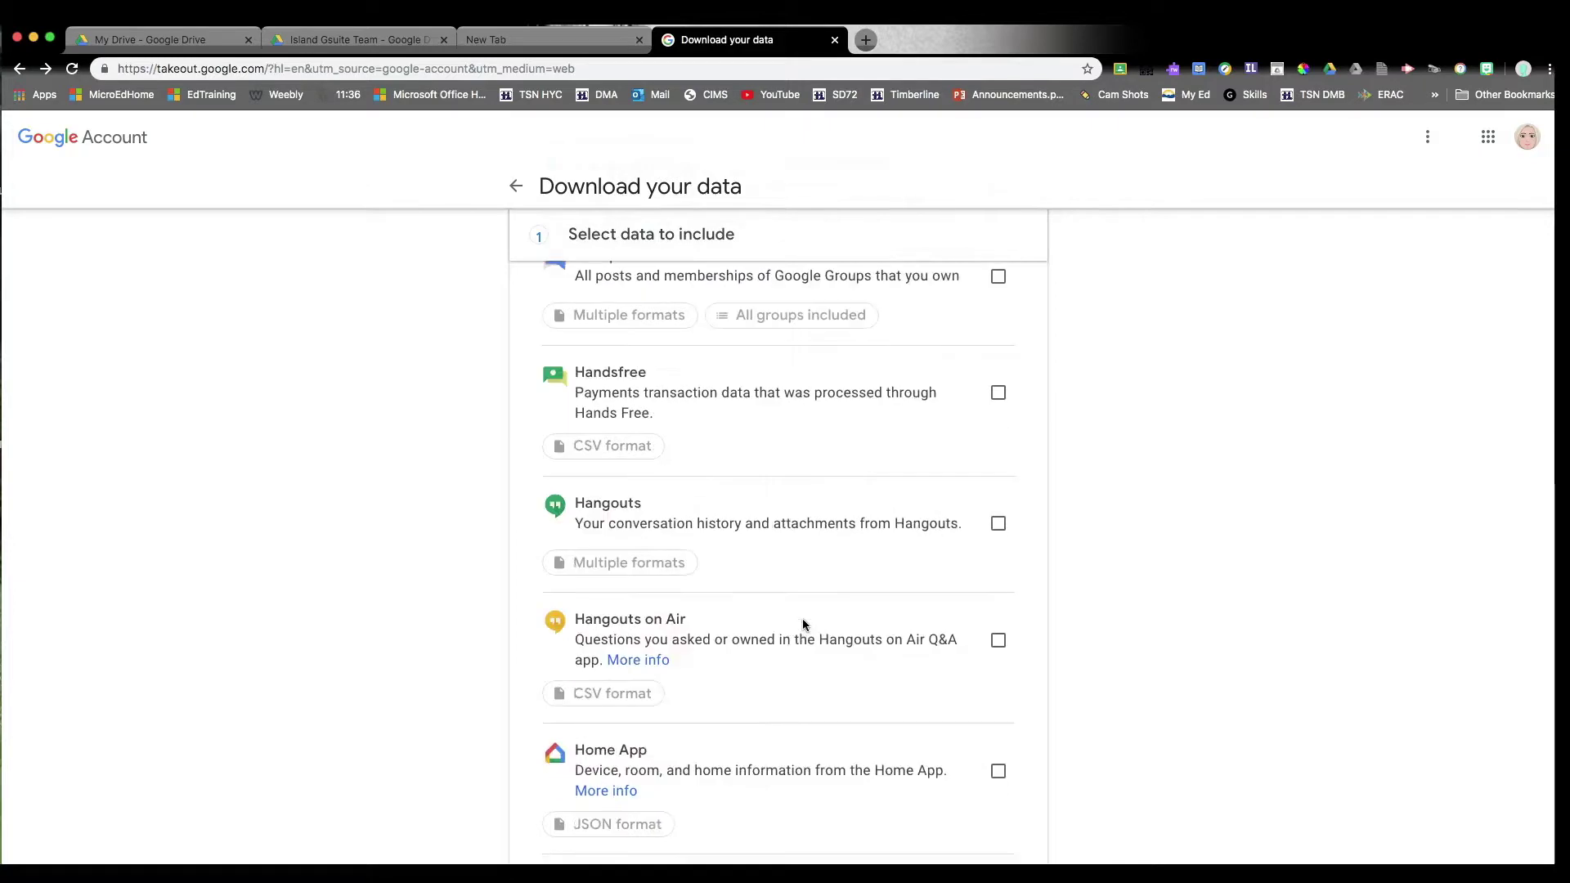
pyautogui.scroll(-5, 802, 622)
pyautogui.click(745, 612)
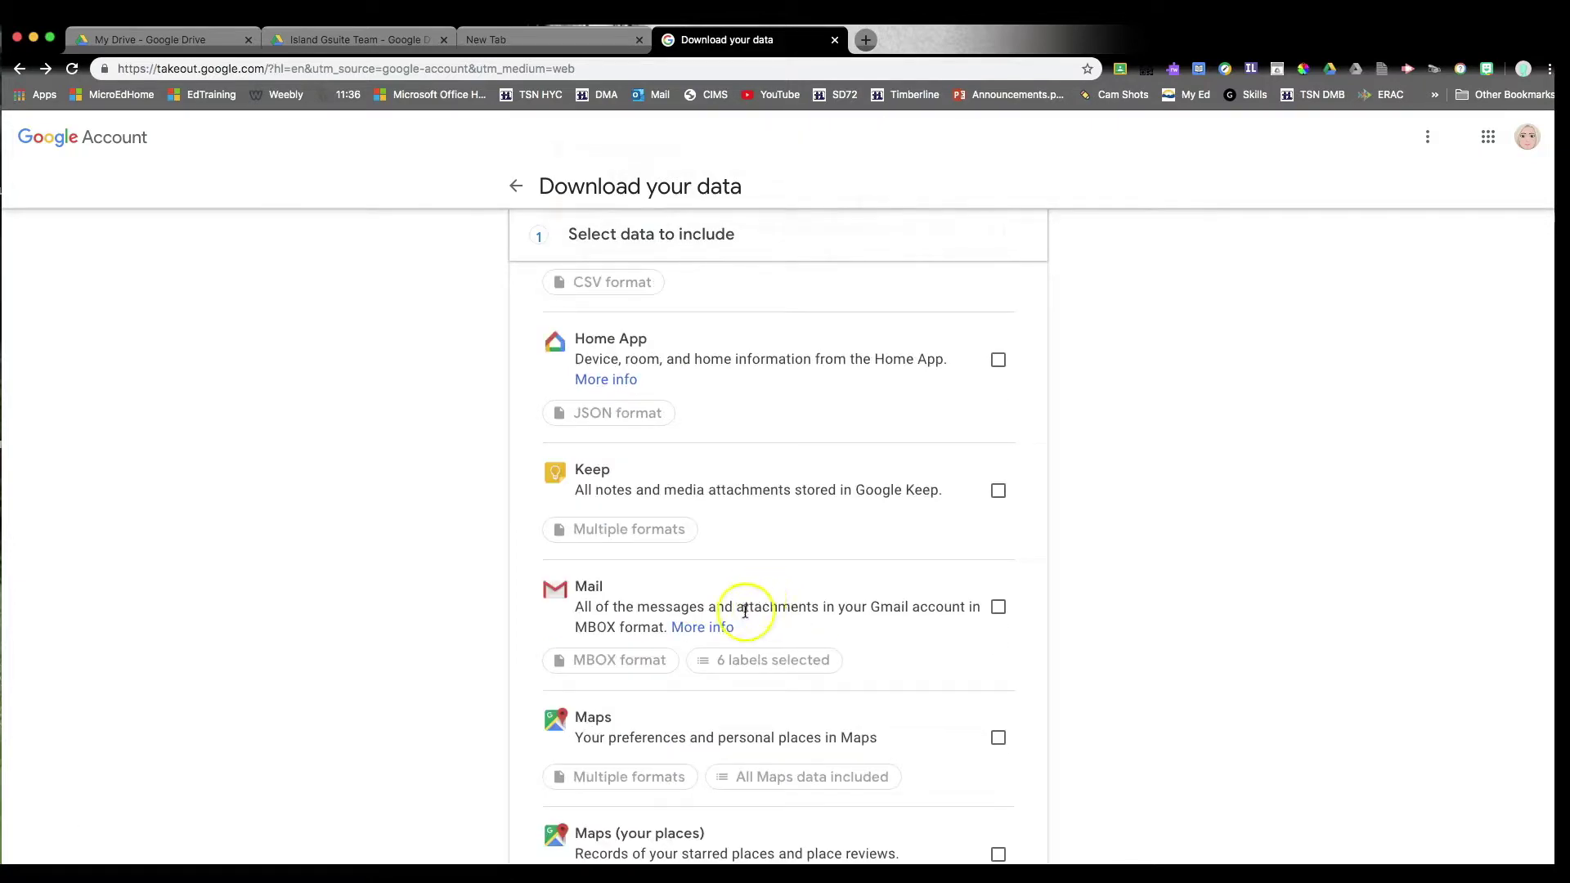
pyautogui.scroll(-2, 773, 607)
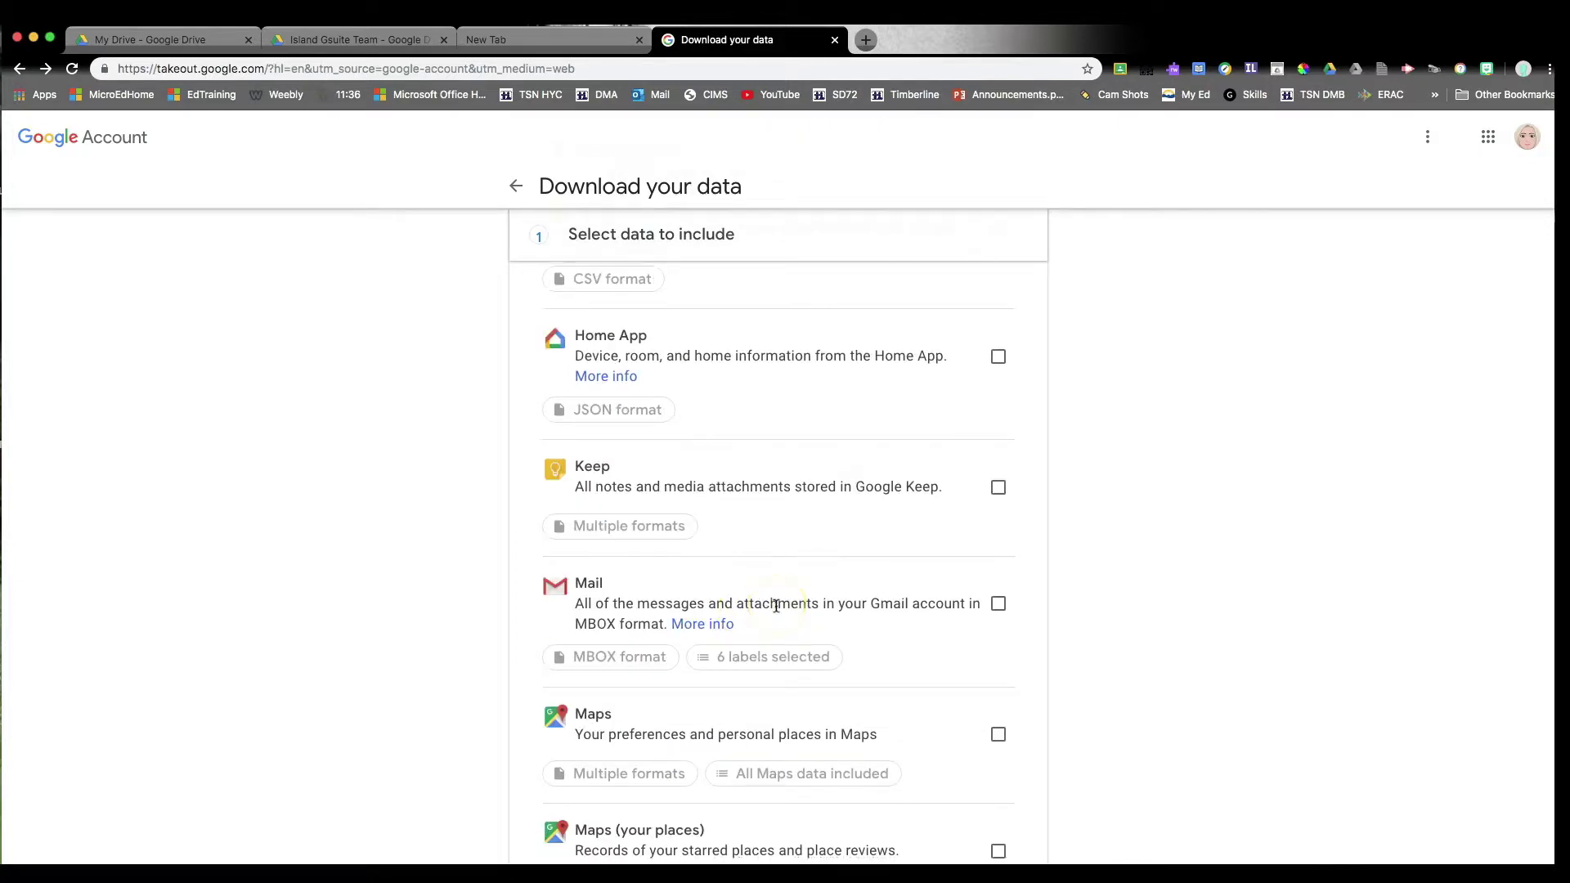
pyautogui.scroll(-4, 773, 607)
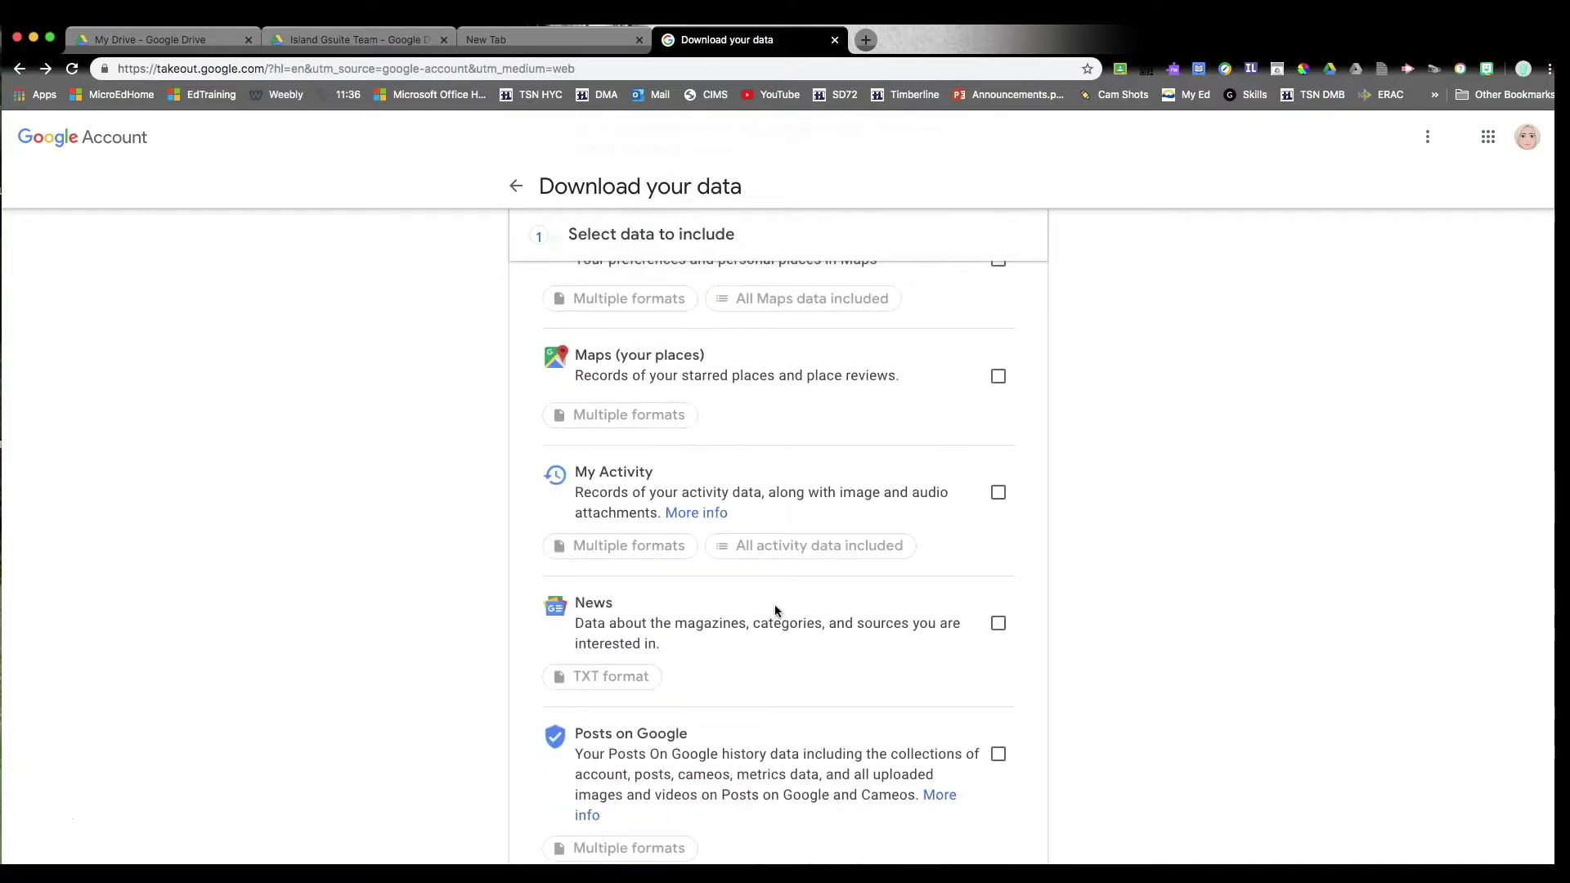
pyautogui.scroll(-8, 775, 610)
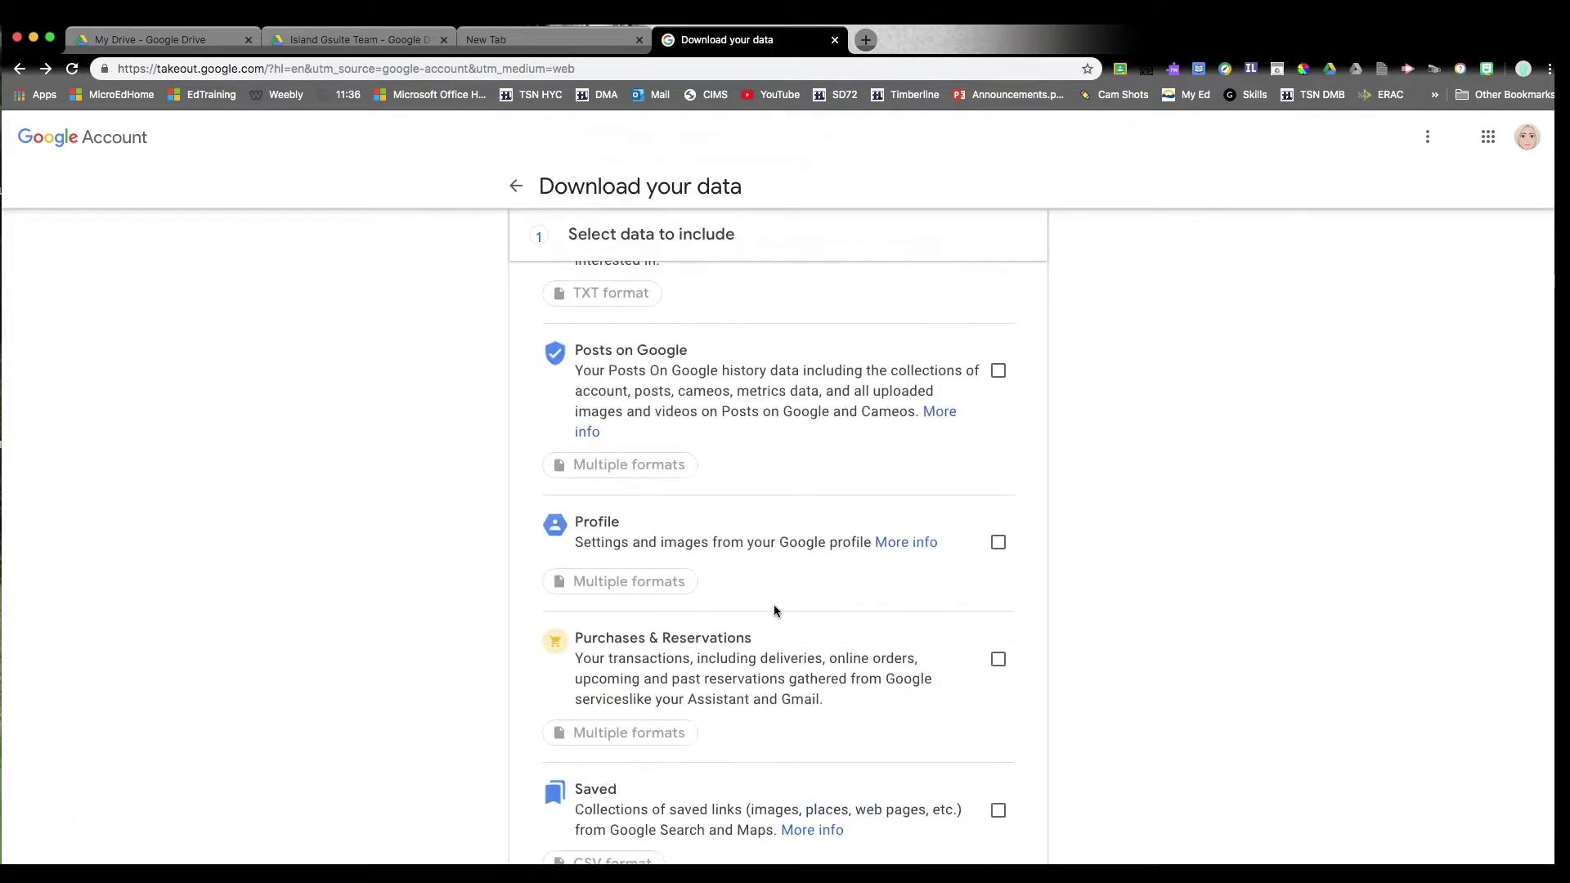
pyautogui.scroll(-5, 774, 612)
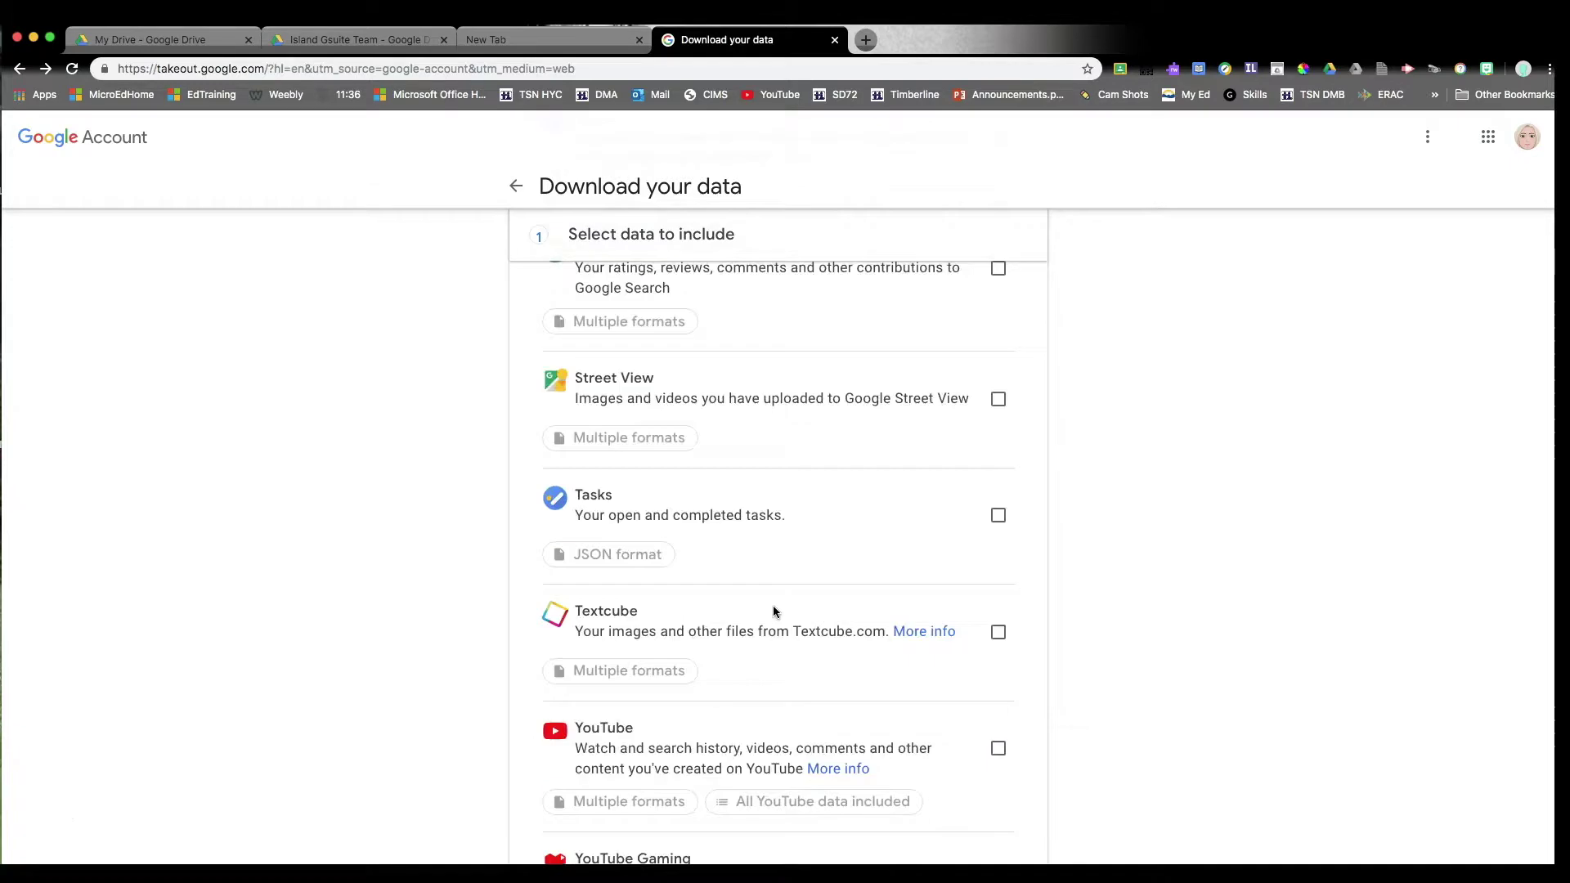
pyautogui.scroll(-1, 773, 605)
pyautogui.click(862, 629)
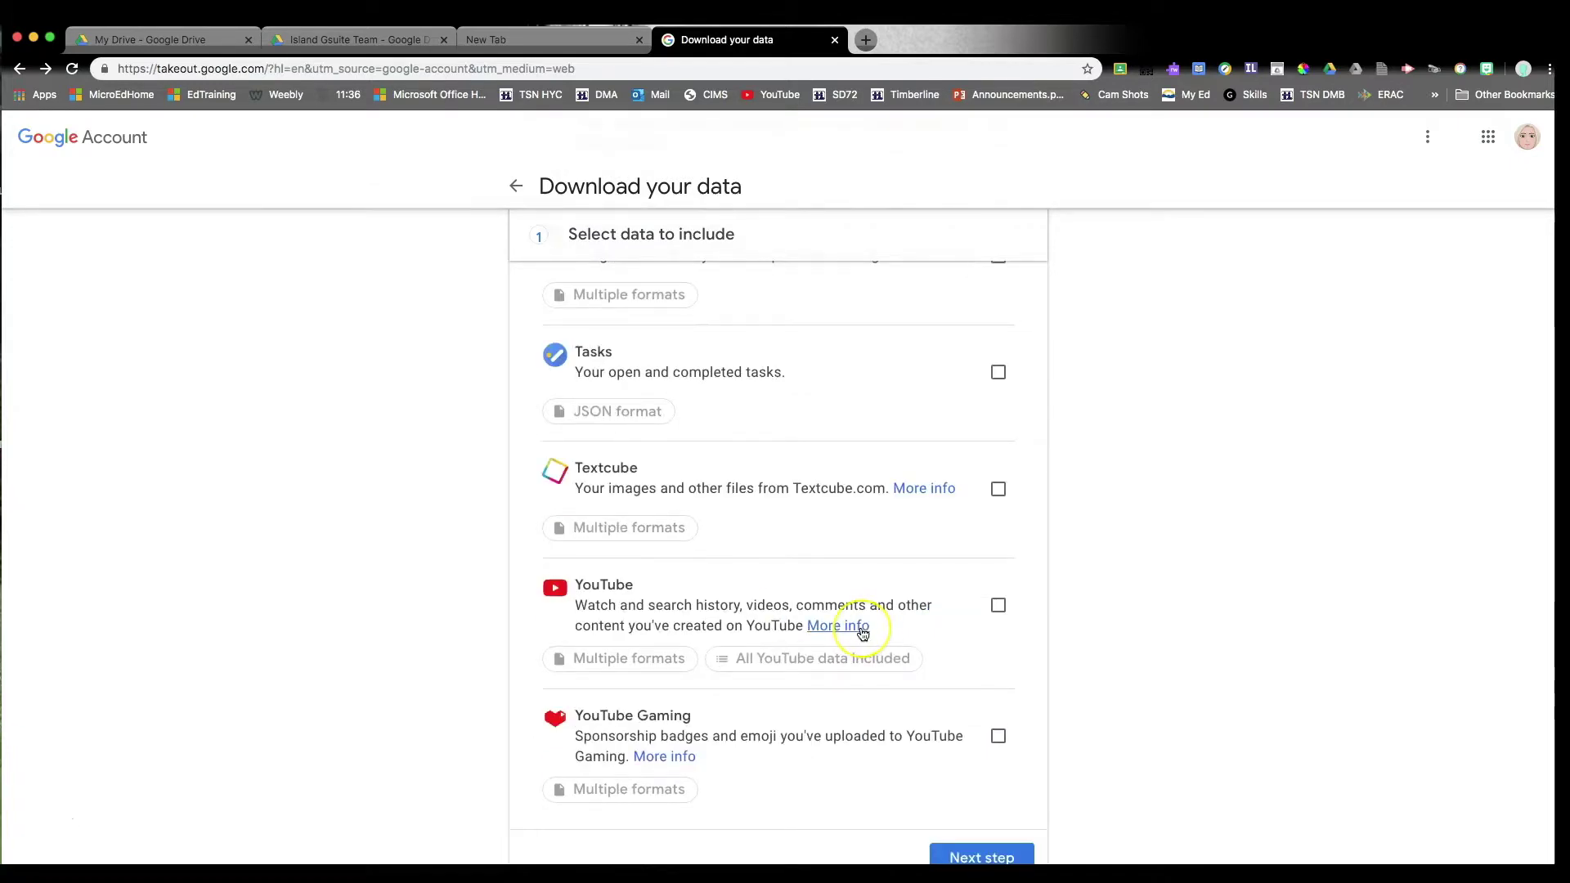
pyautogui.scroll(-1, 863, 633)
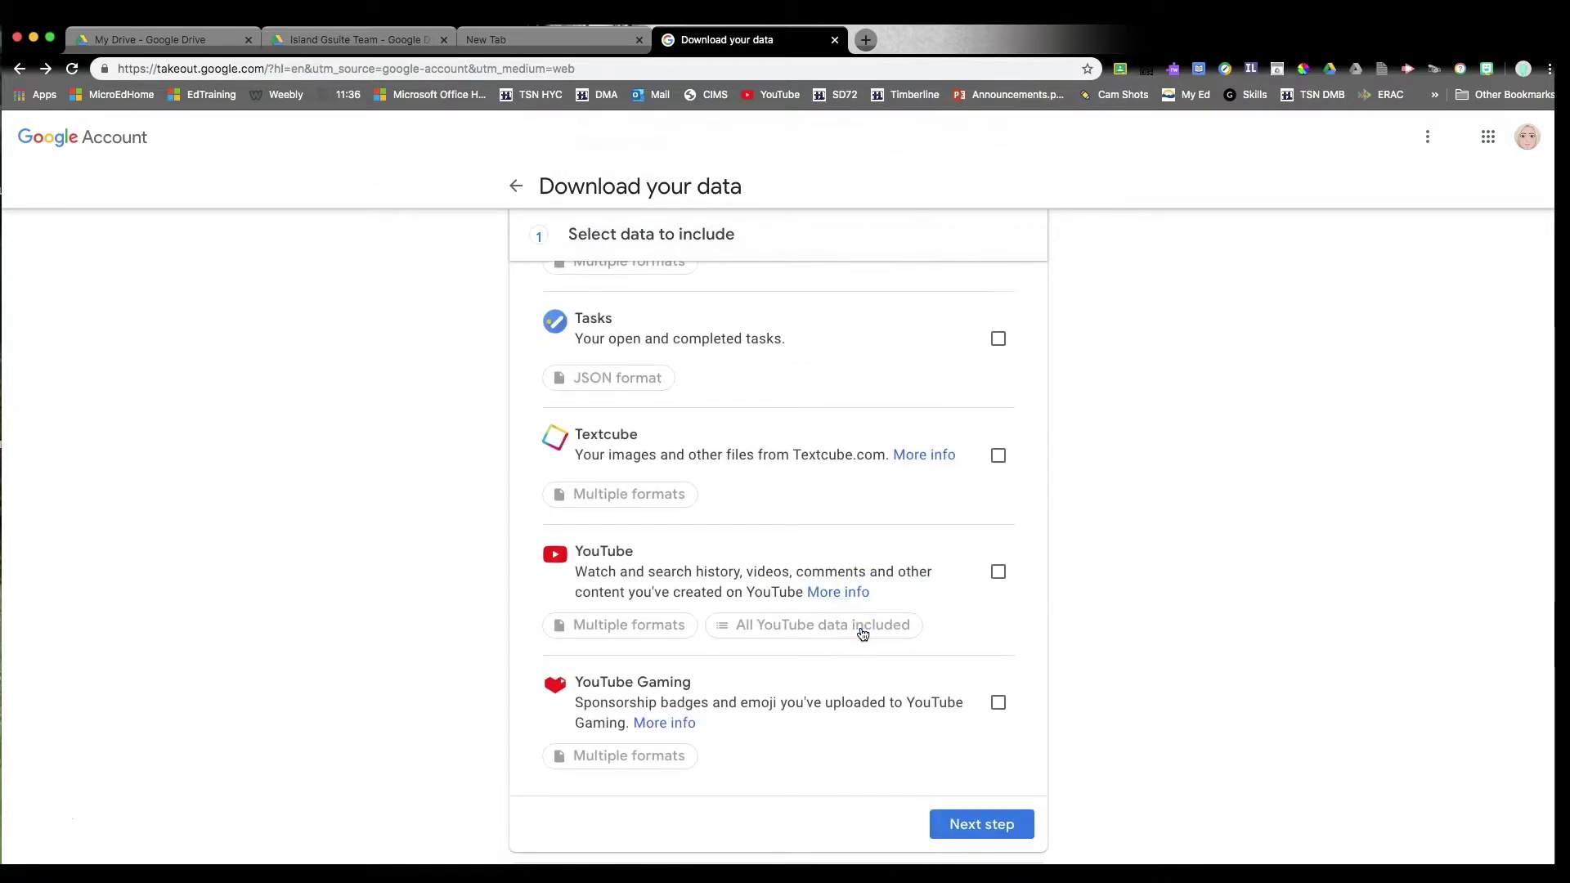
pyautogui.scroll(-3, 862, 634)
pyautogui.click(980, 667)
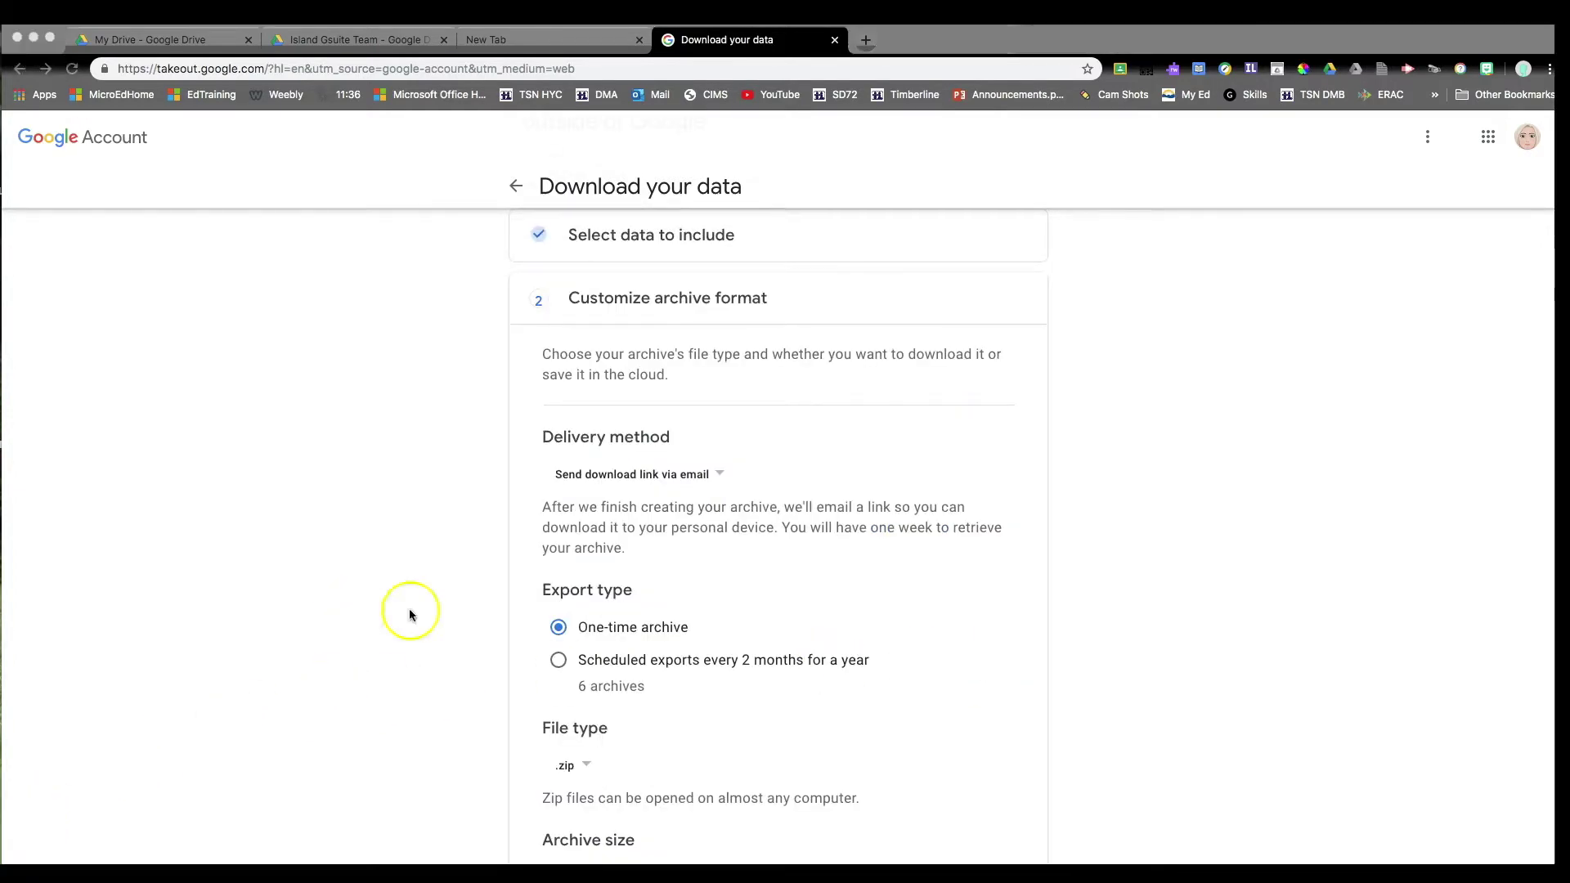
# Keep emailed-link delivery and .zip file type, and raise the archive size to 10GB.
pyautogui.click(719, 475)
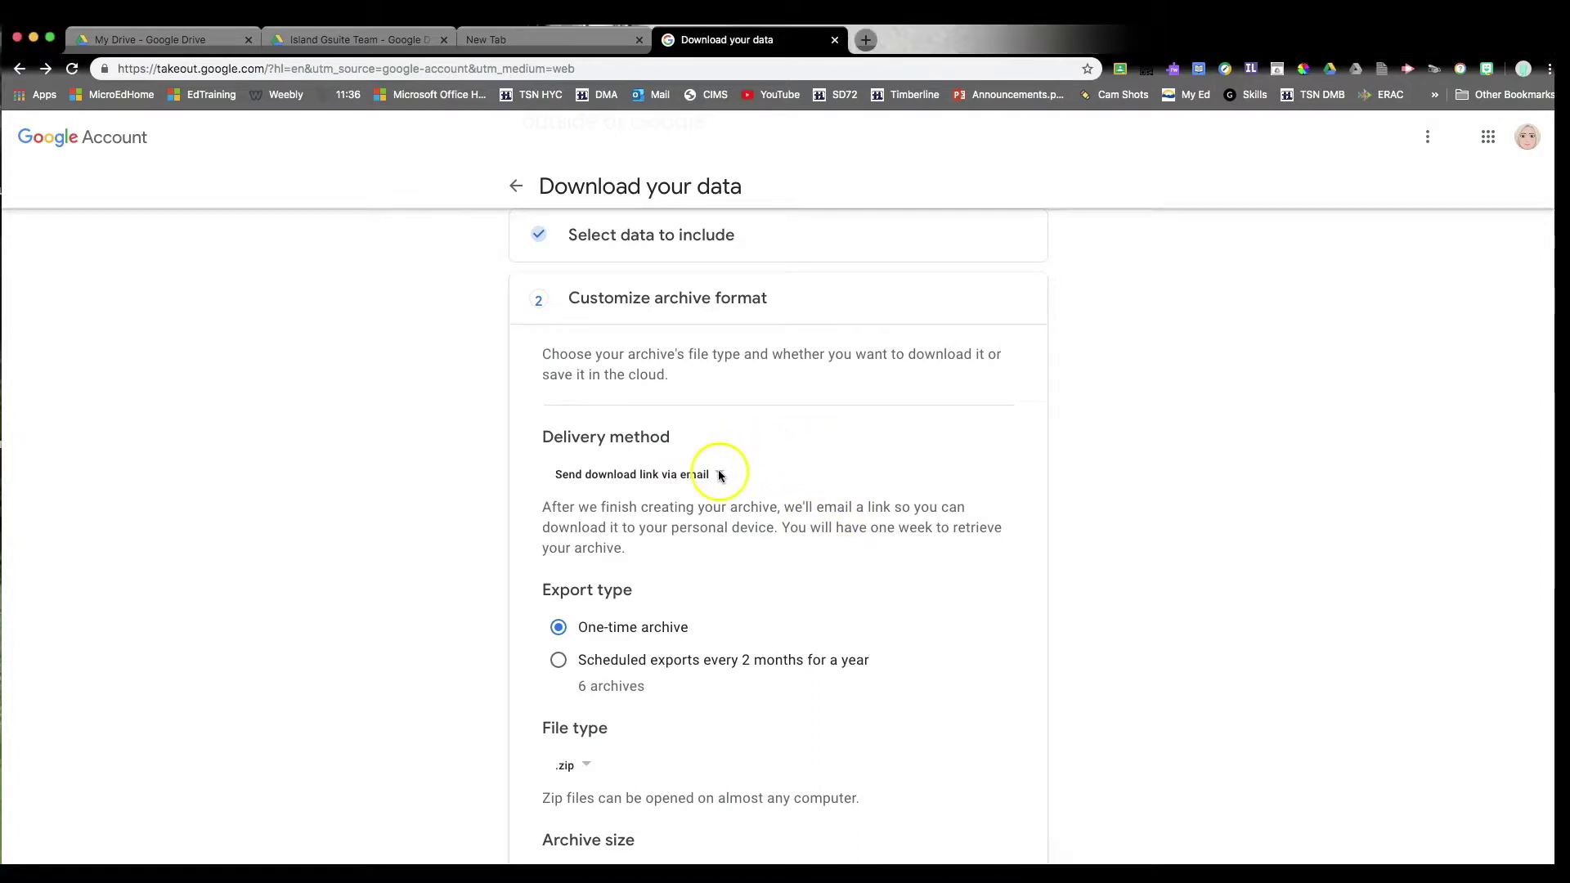
pyautogui.click(719, 475)
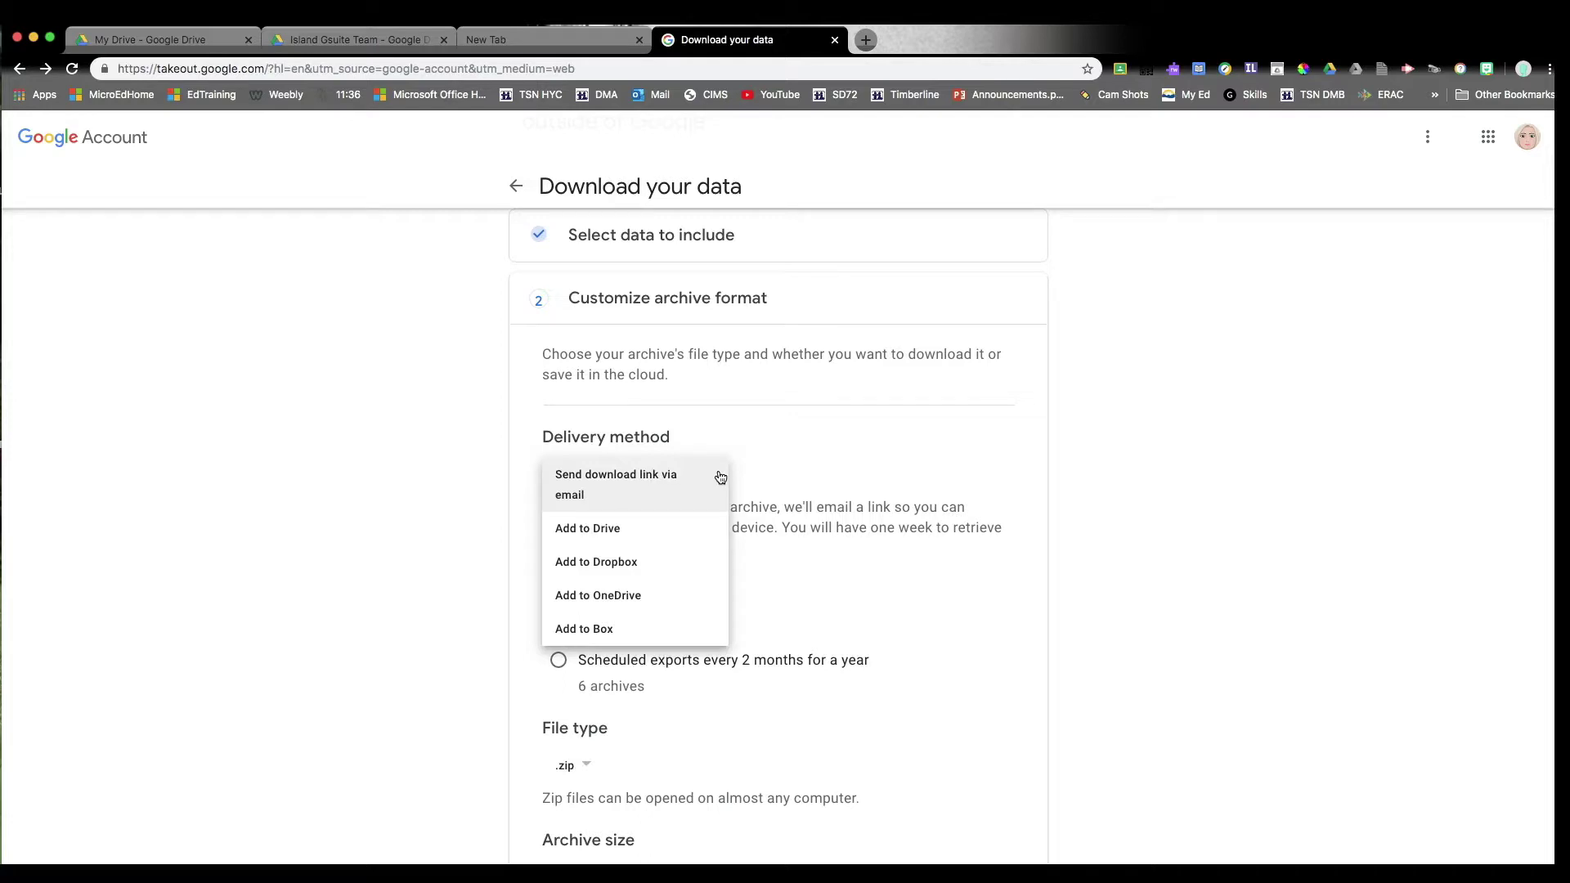
pyautogui.click(655, 521)
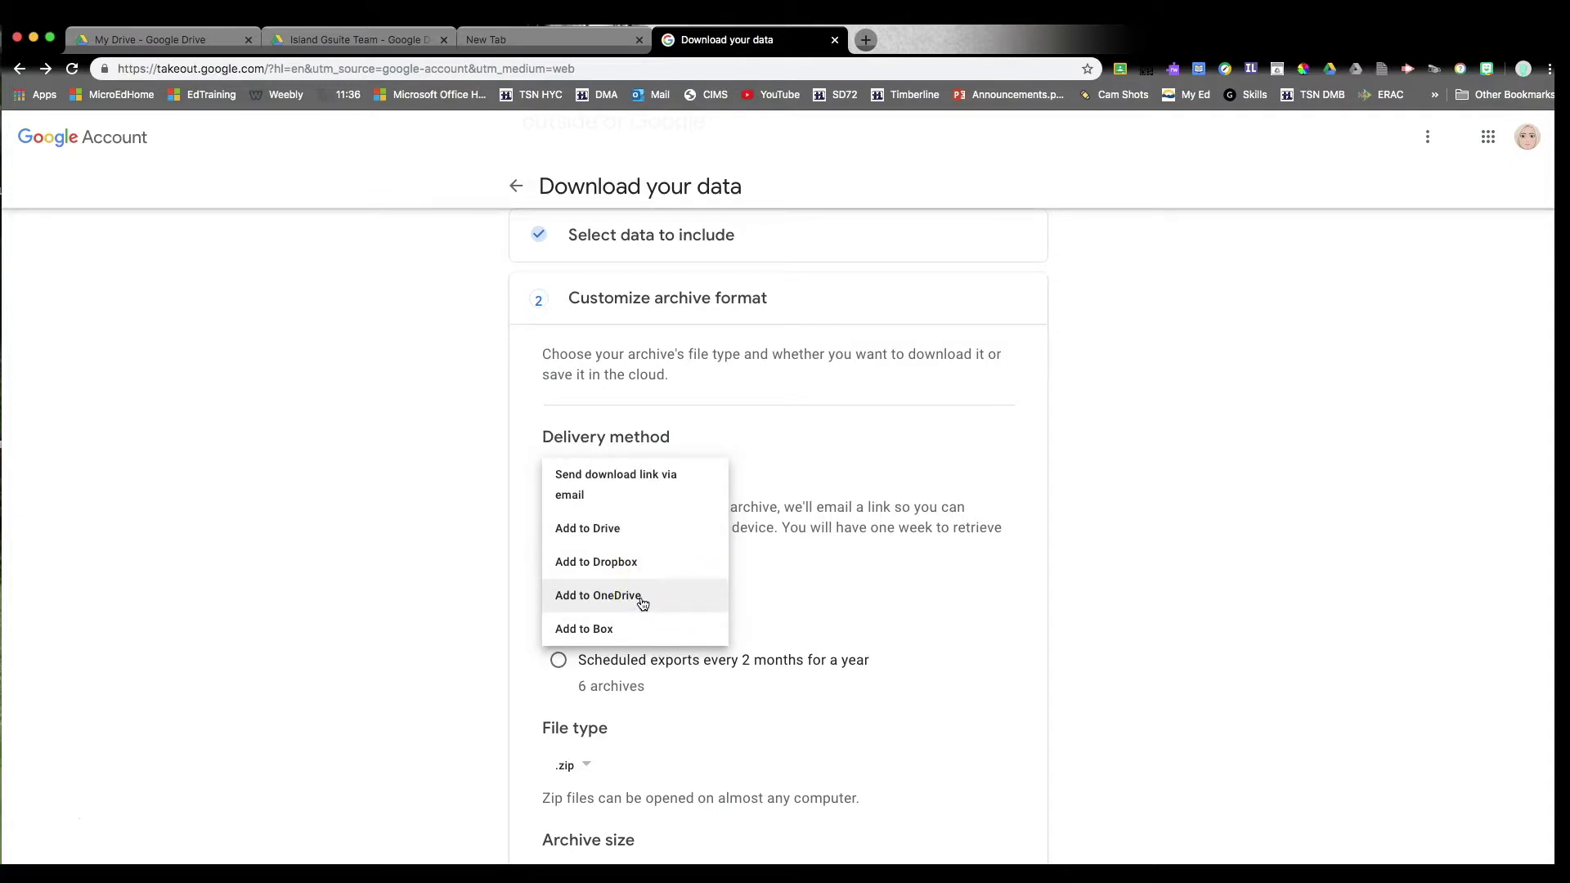
pyautogui.click(610, 480)
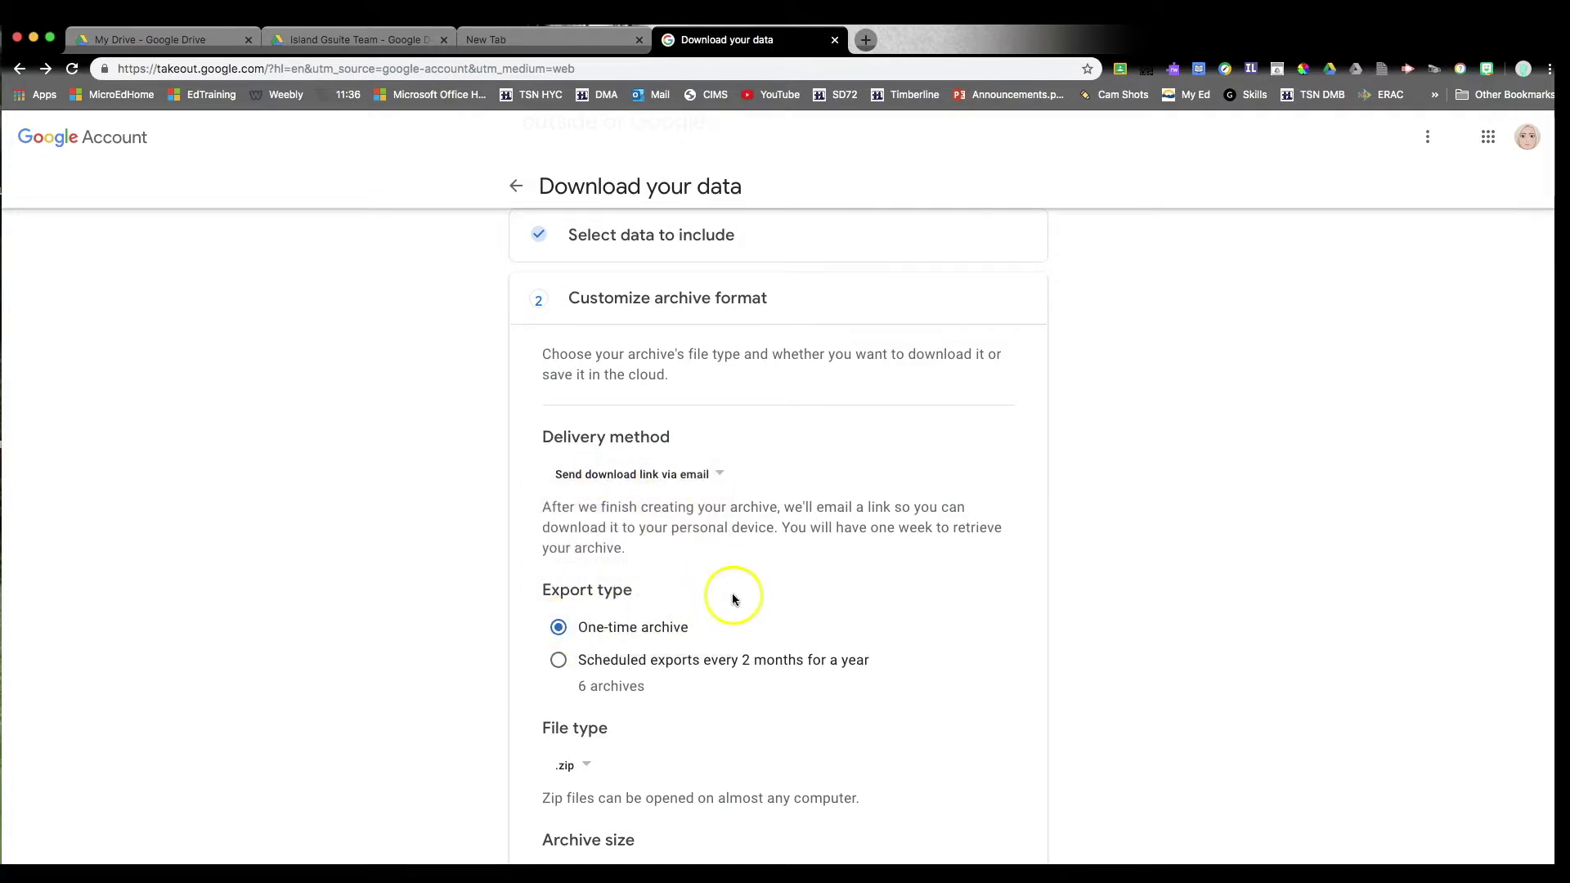
pyautogui.scroll(-3, 732, 592)
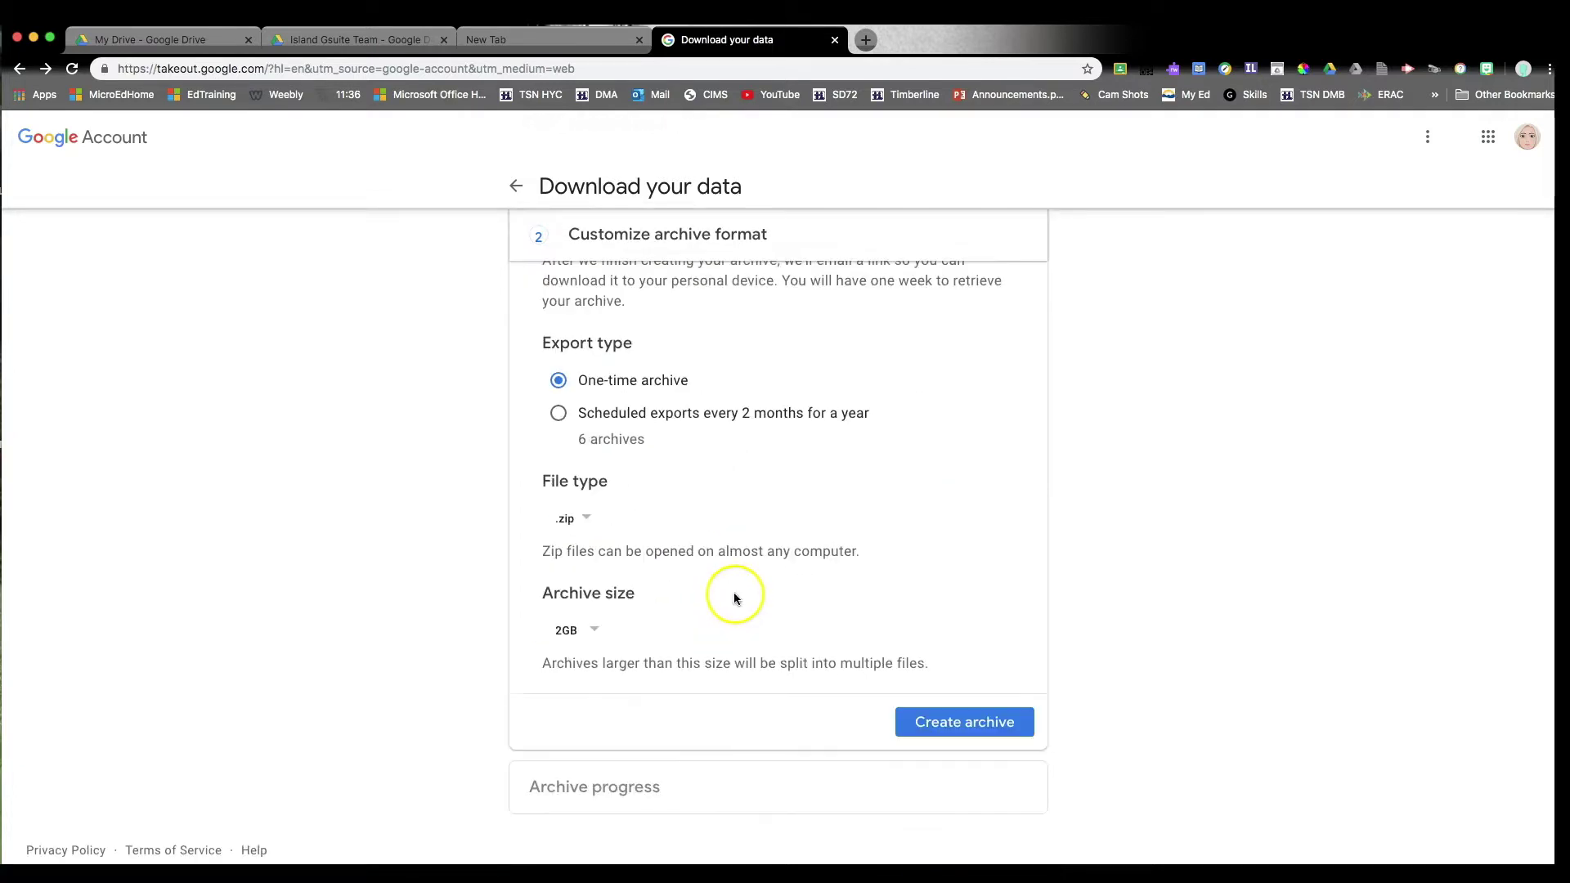
pyautogui.click(589, 522)
pyautogui.click(606, 518)
pyautogui.click(595, 632)
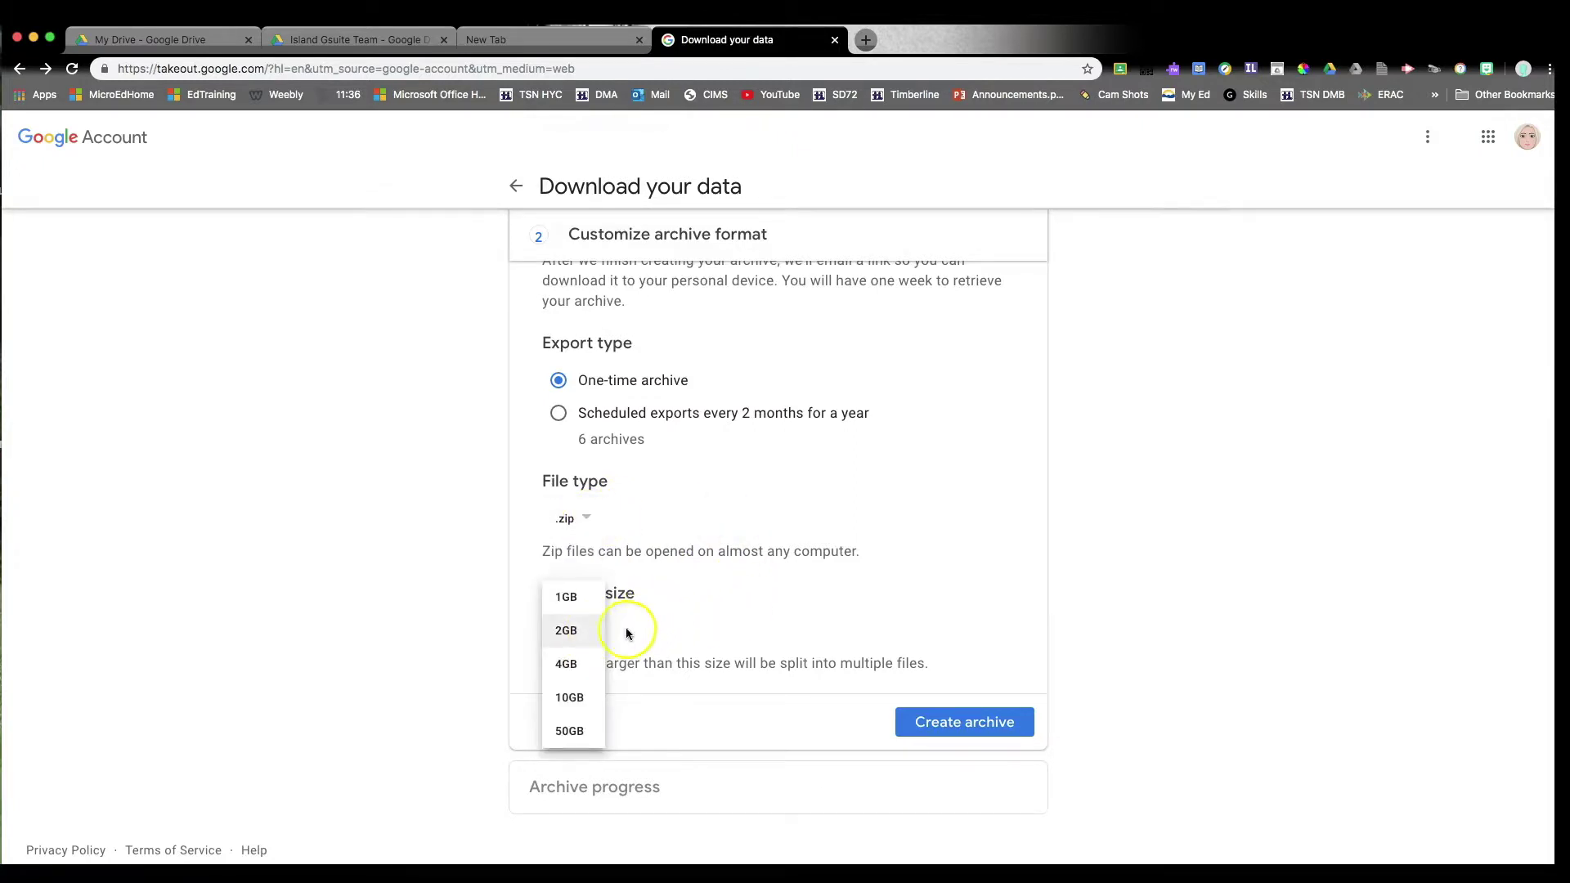
pyautogui.click(570, 698)
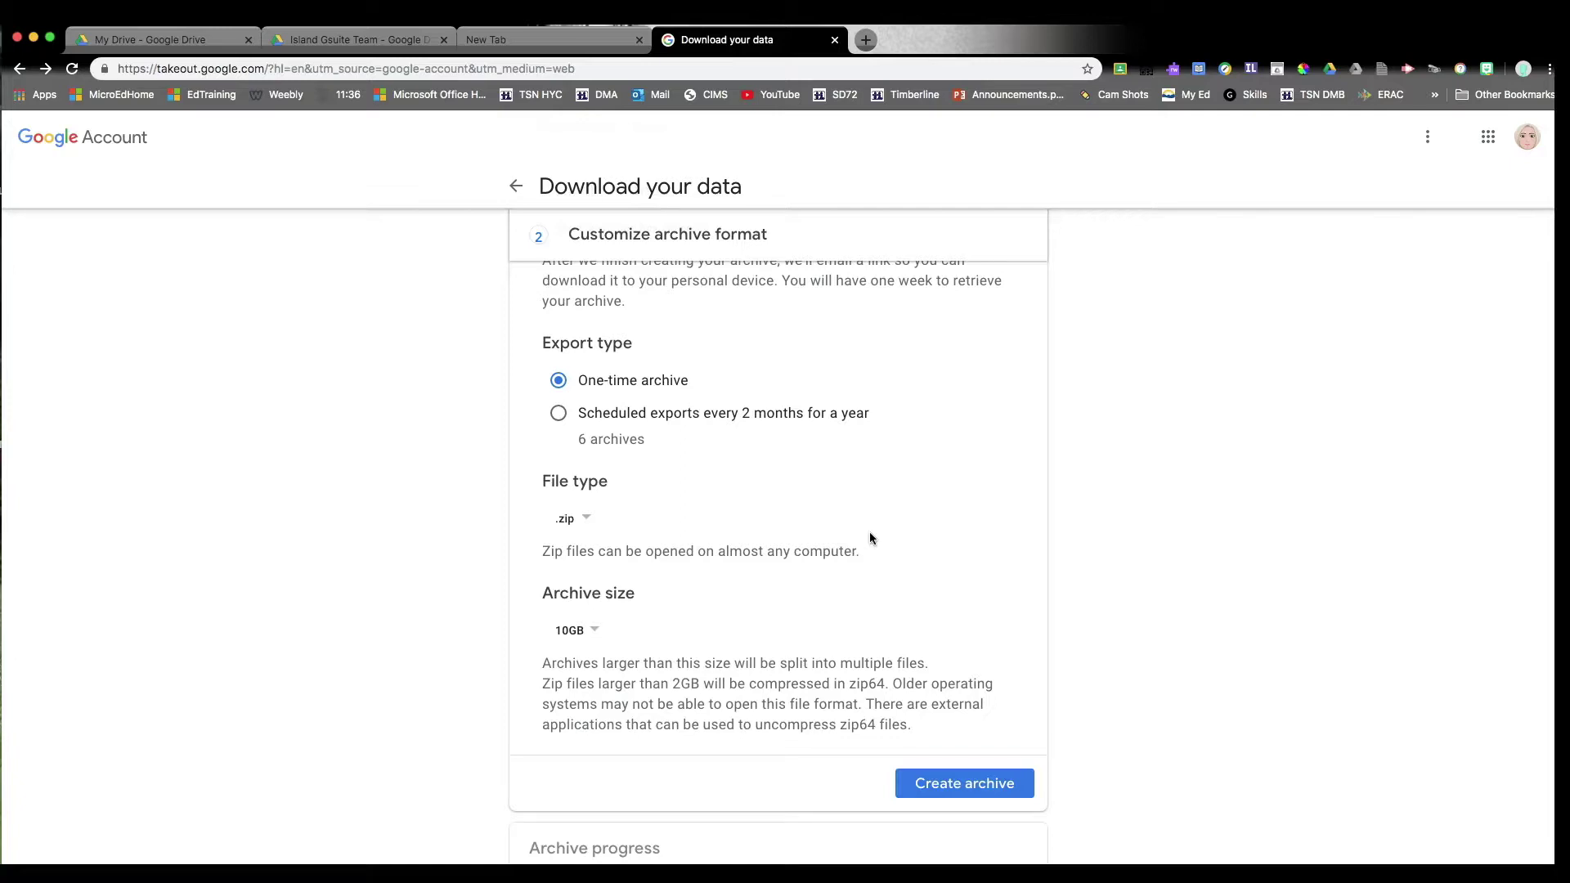
pyautogui.scroll(-2, 870, 538)
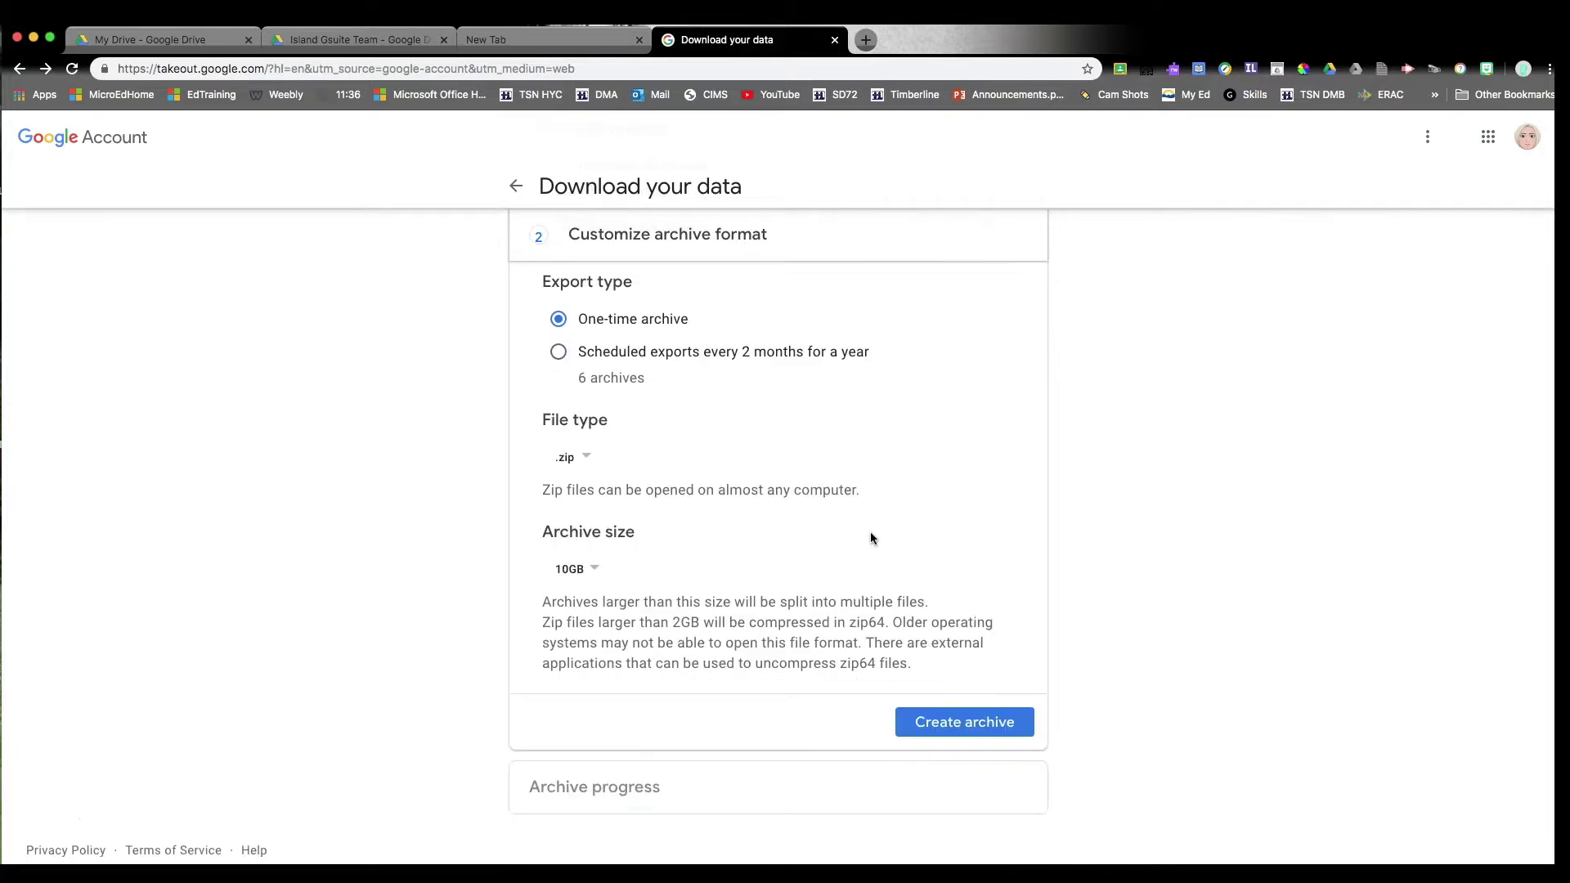
# Create the archive, duplicate the Manage archives tab, and go to Chrome's Apps page.
pyautogui.click(980, 721)
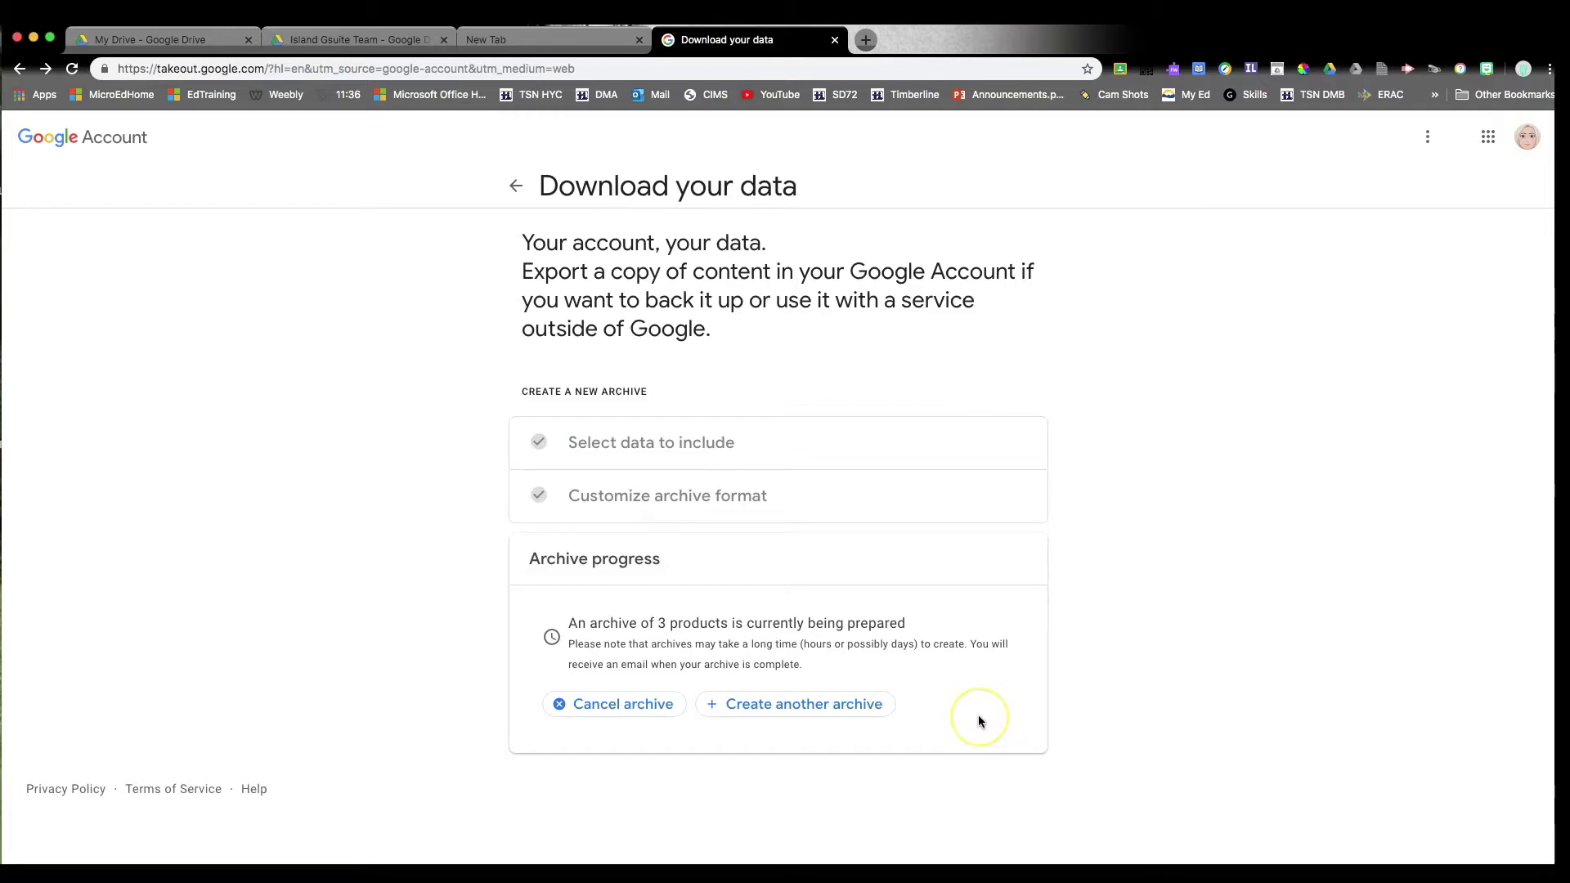
pyautogui.rightClick(714, 41)
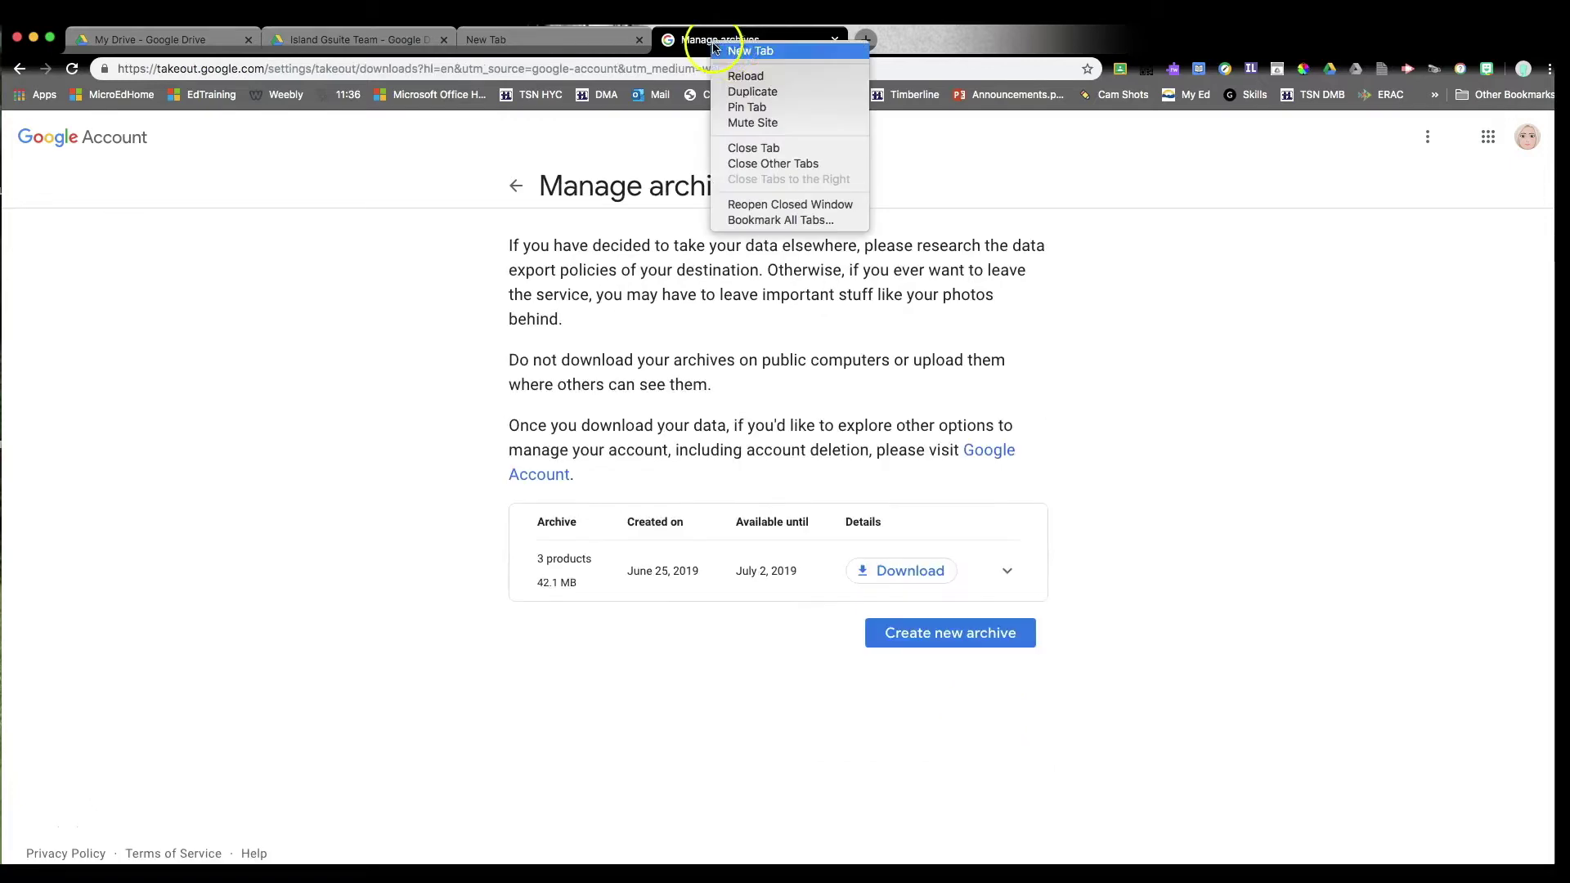
pyautogui.click(745, 92)
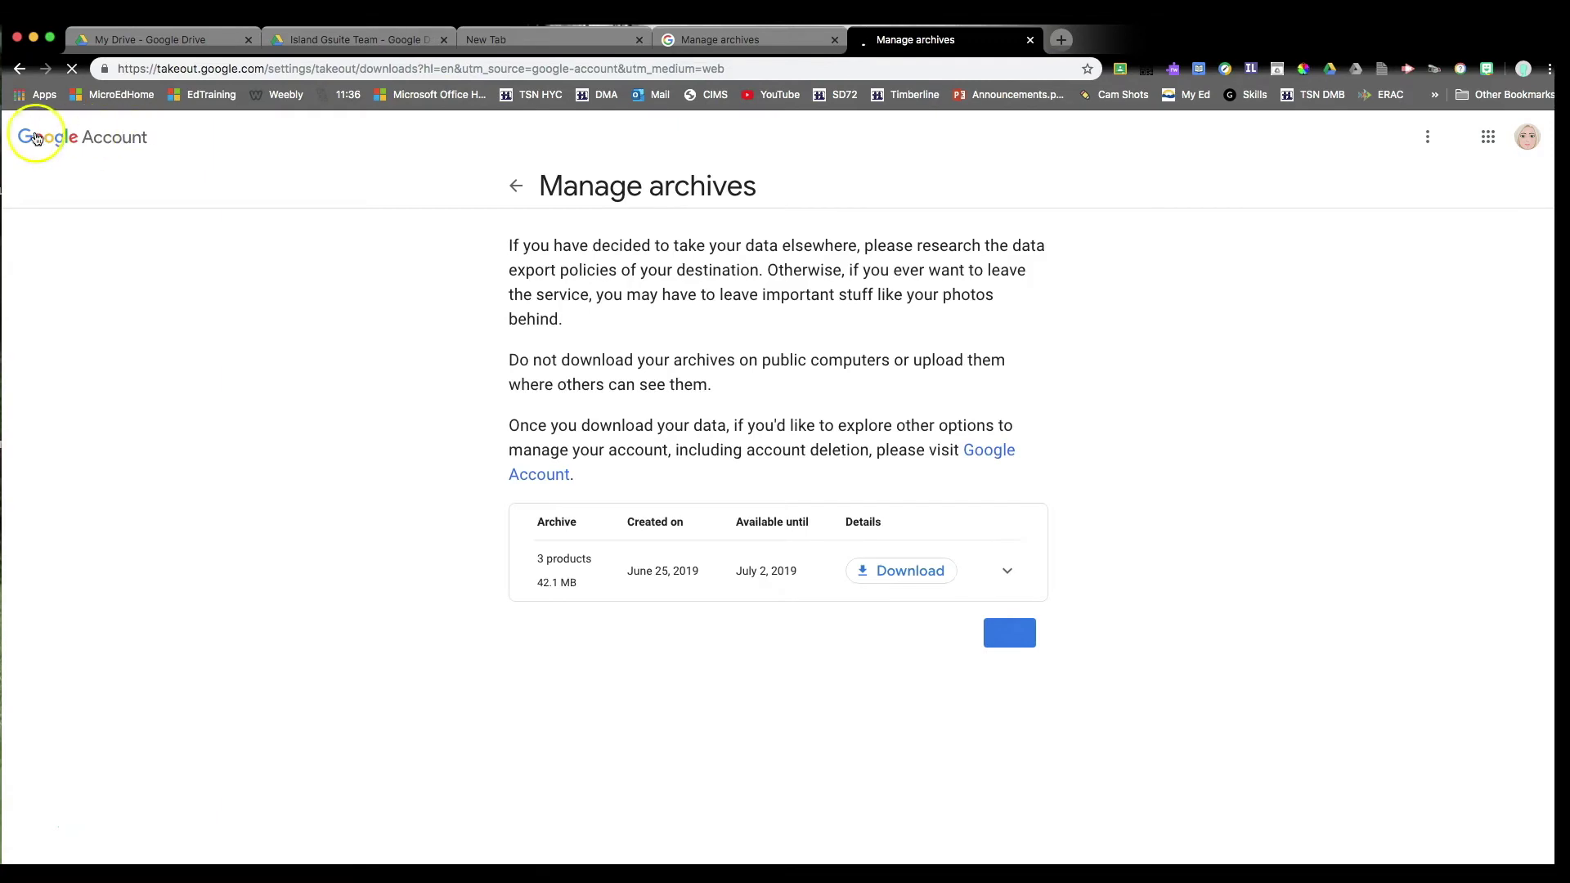
pyautogui.click(38, 95)
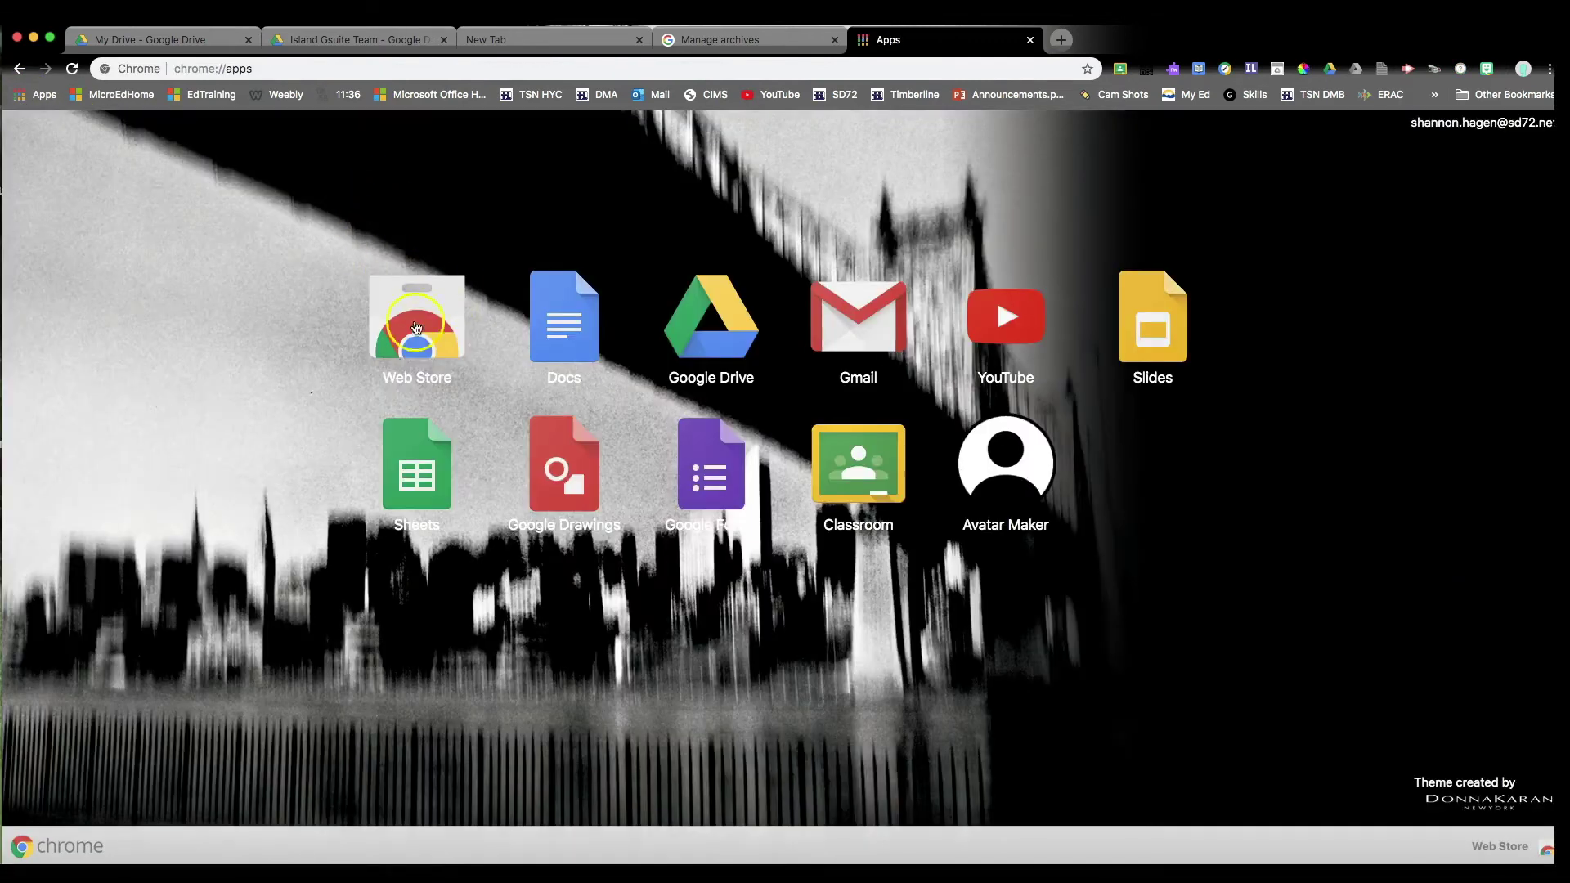
# In Gmail, follow the 'Your Google data archive is ready' email's Download archive link.
pyautogui.click(854, 320)
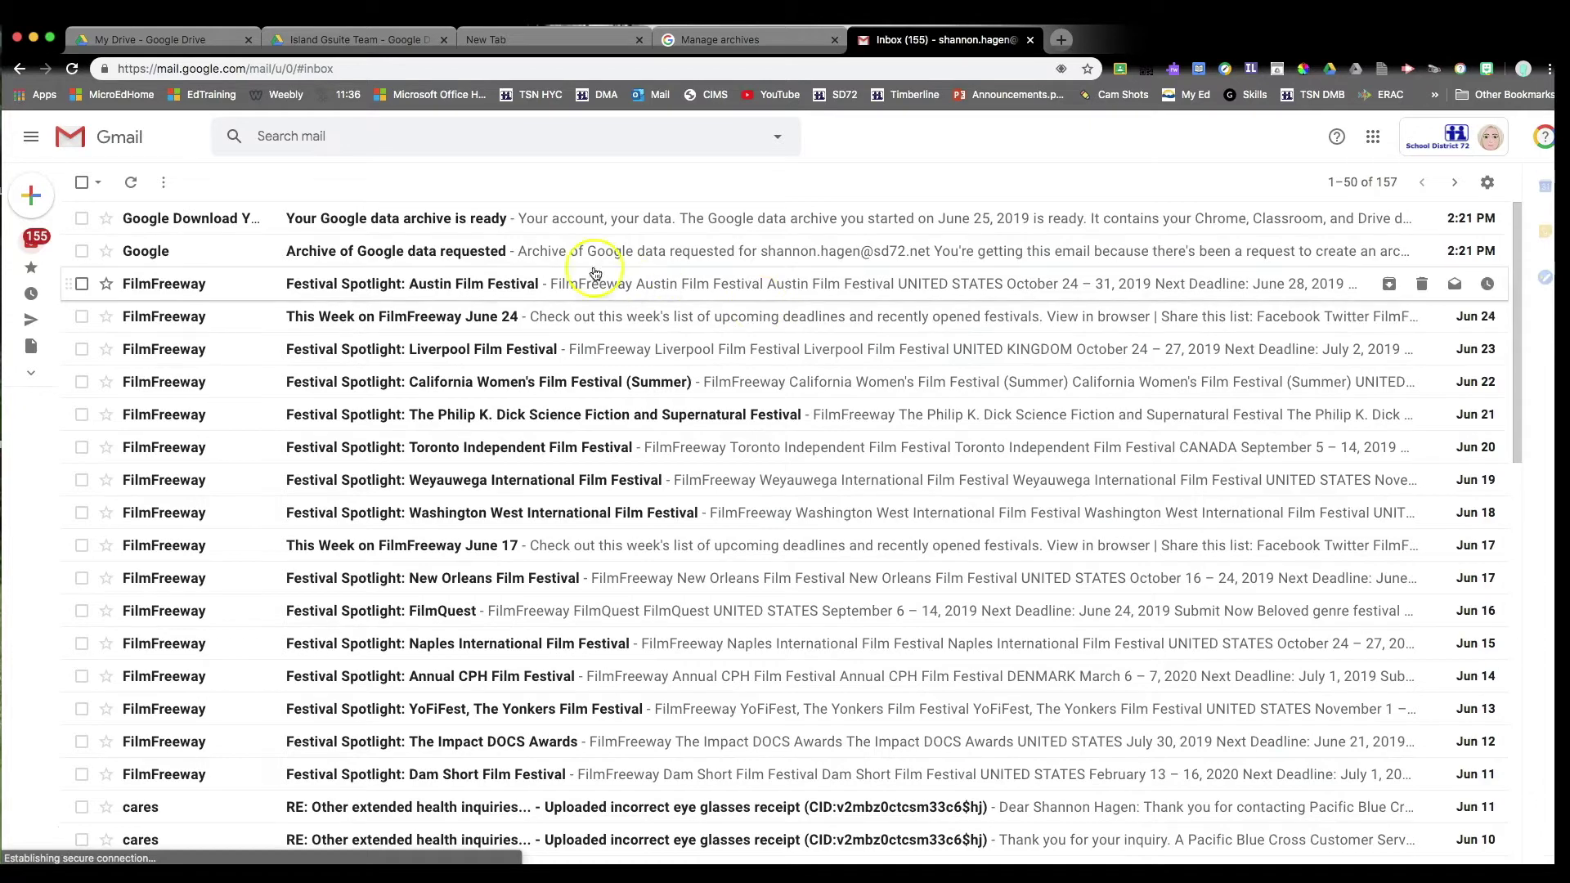
pyautogui.click(467, 217)
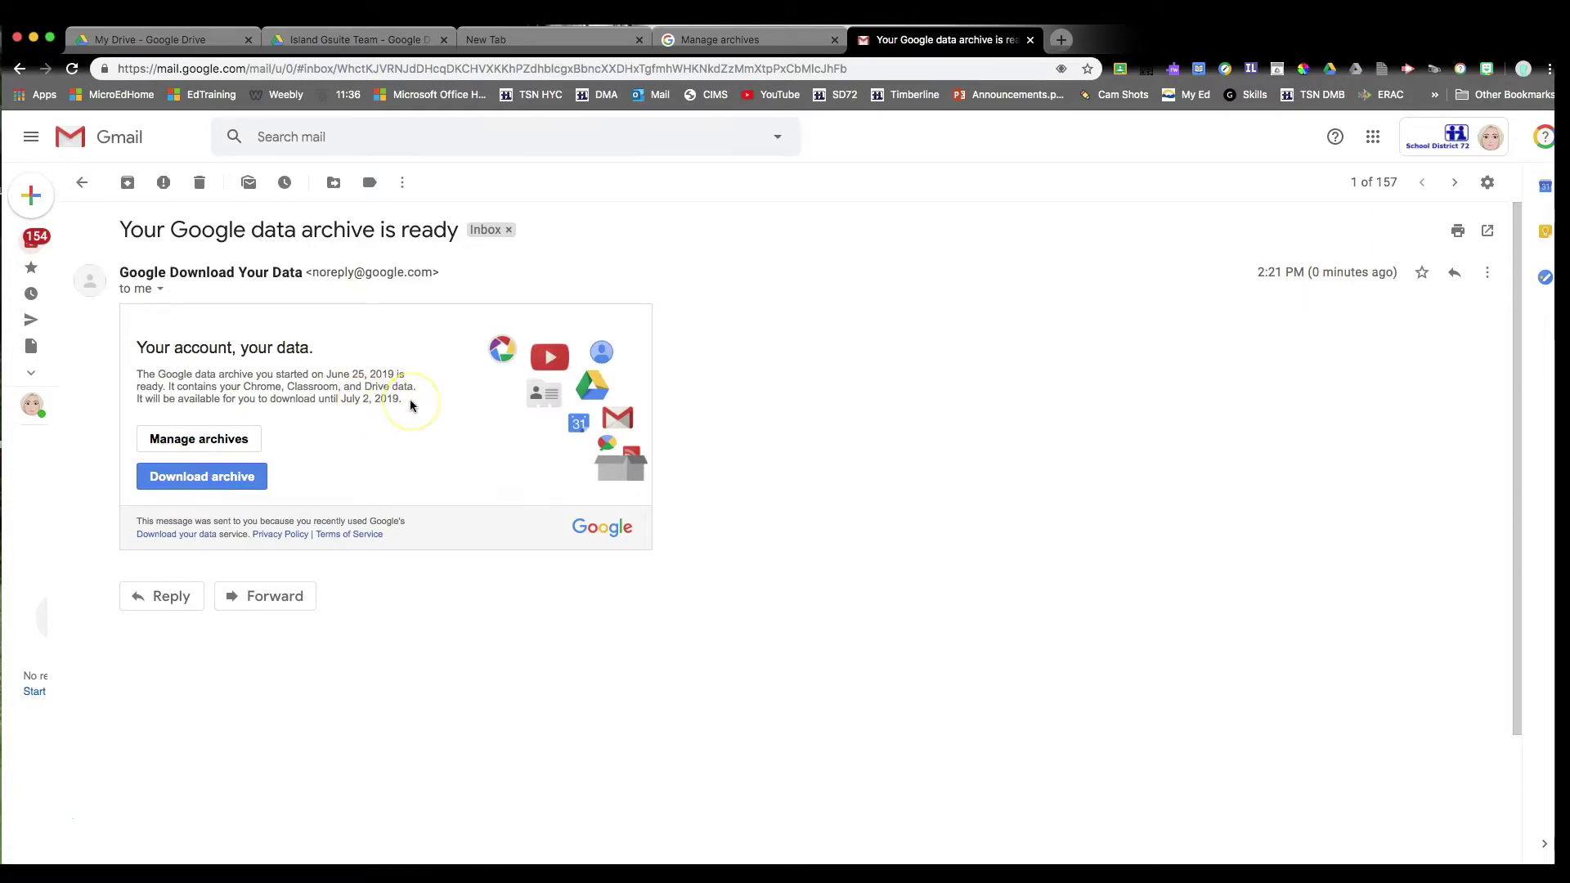
pyautogui.click(192, 478)
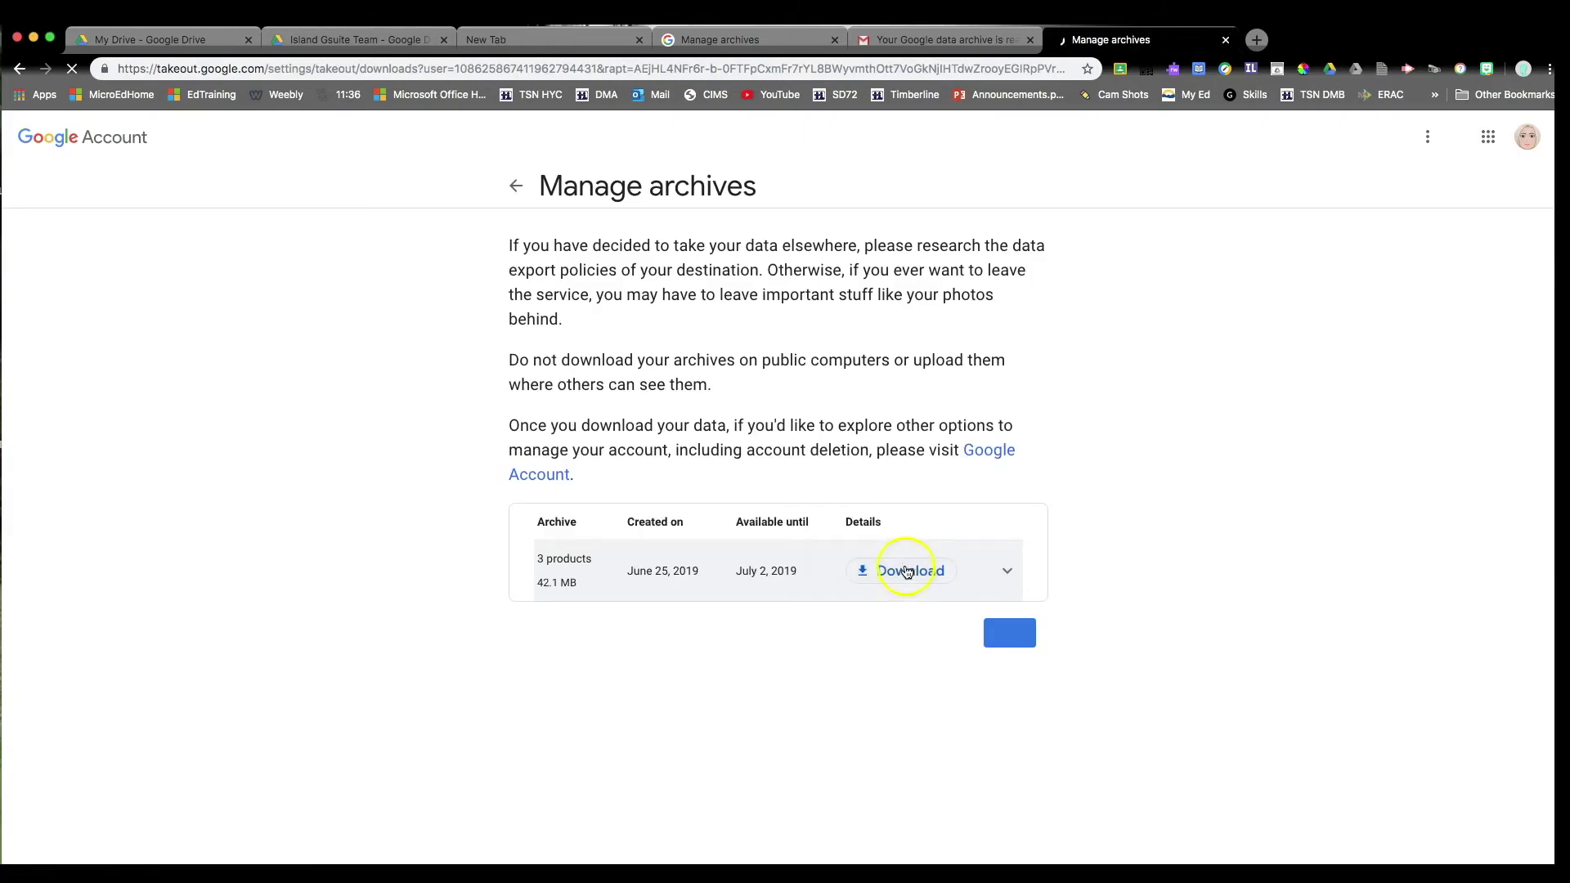
# Download the 3-product archive as takeout-20190625T212121Z-001.zip.
pyautogui.click(907, 571)
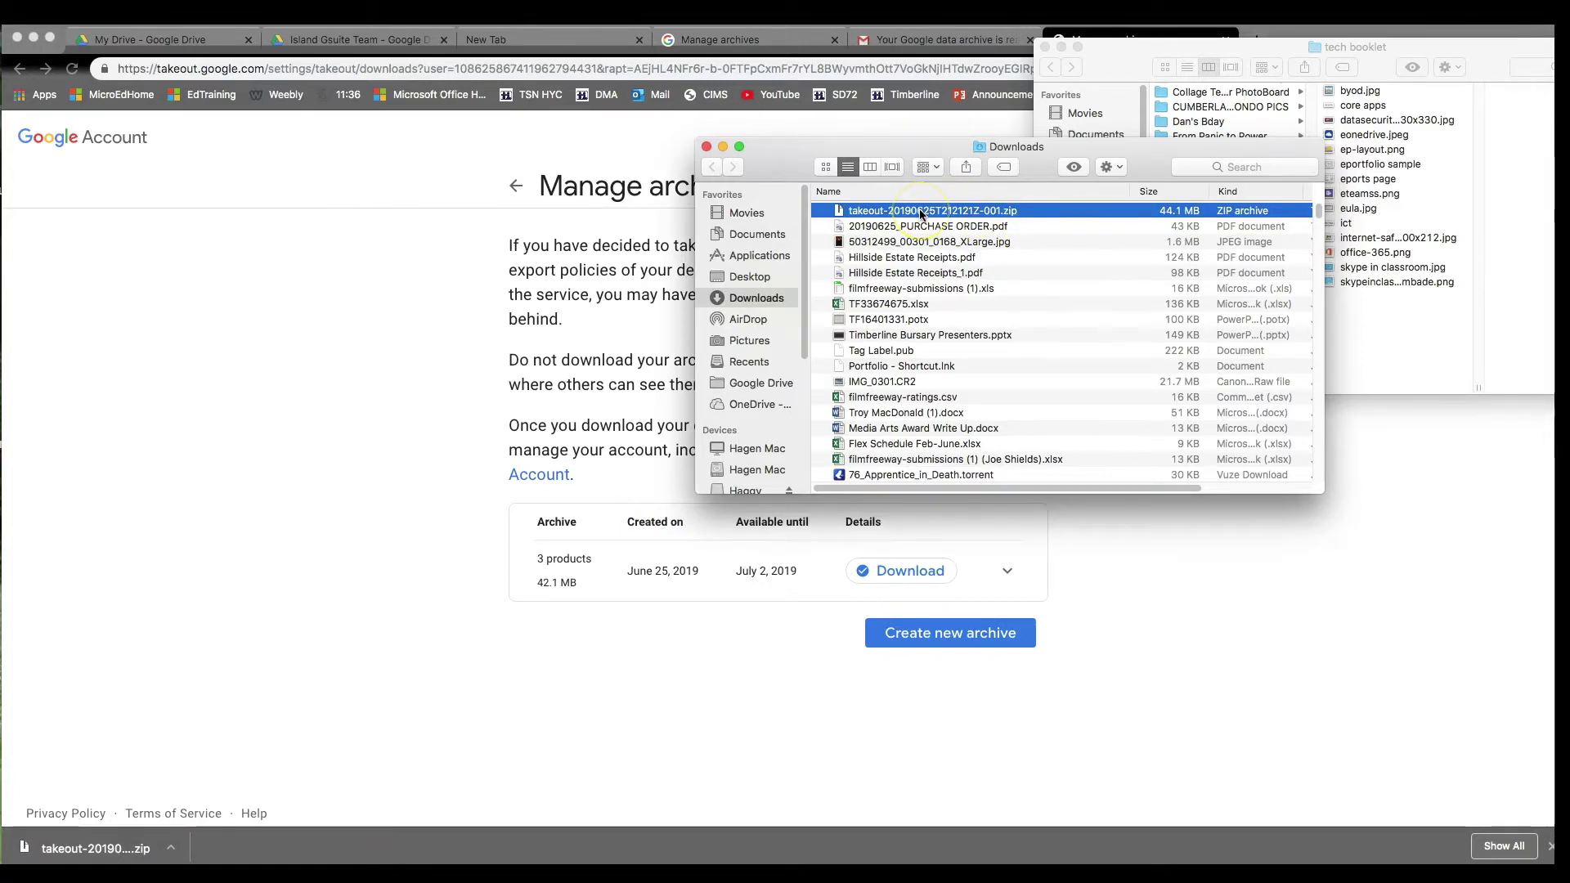
# Extract the takeout zip and preview the exported Drive files.
pyautogui.doubleClick(920, 212)
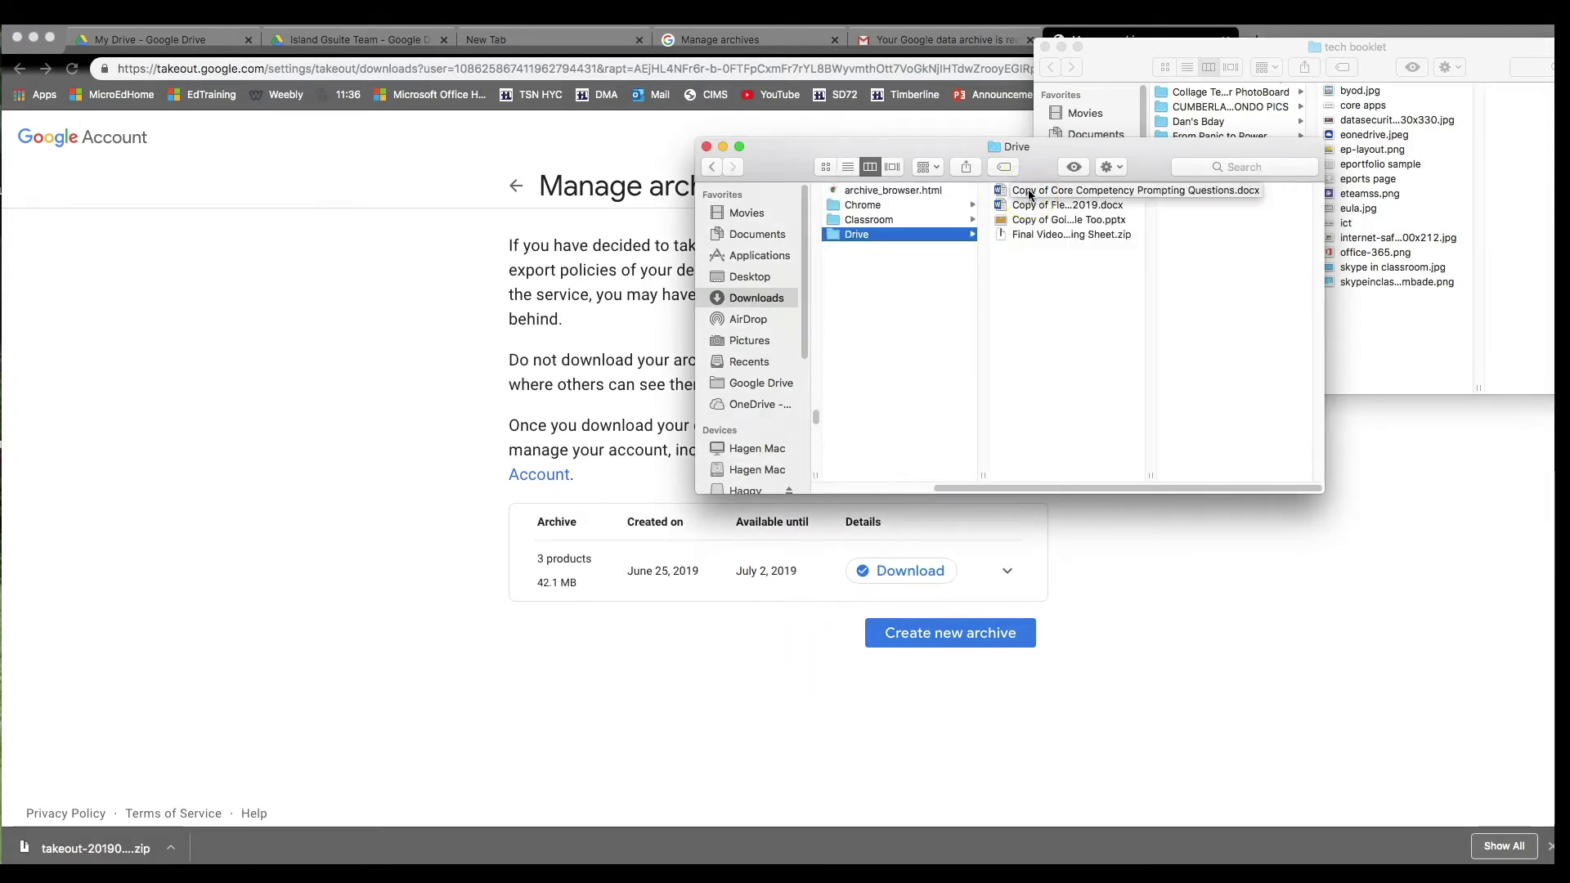
pyautogui.click(1029, 193)
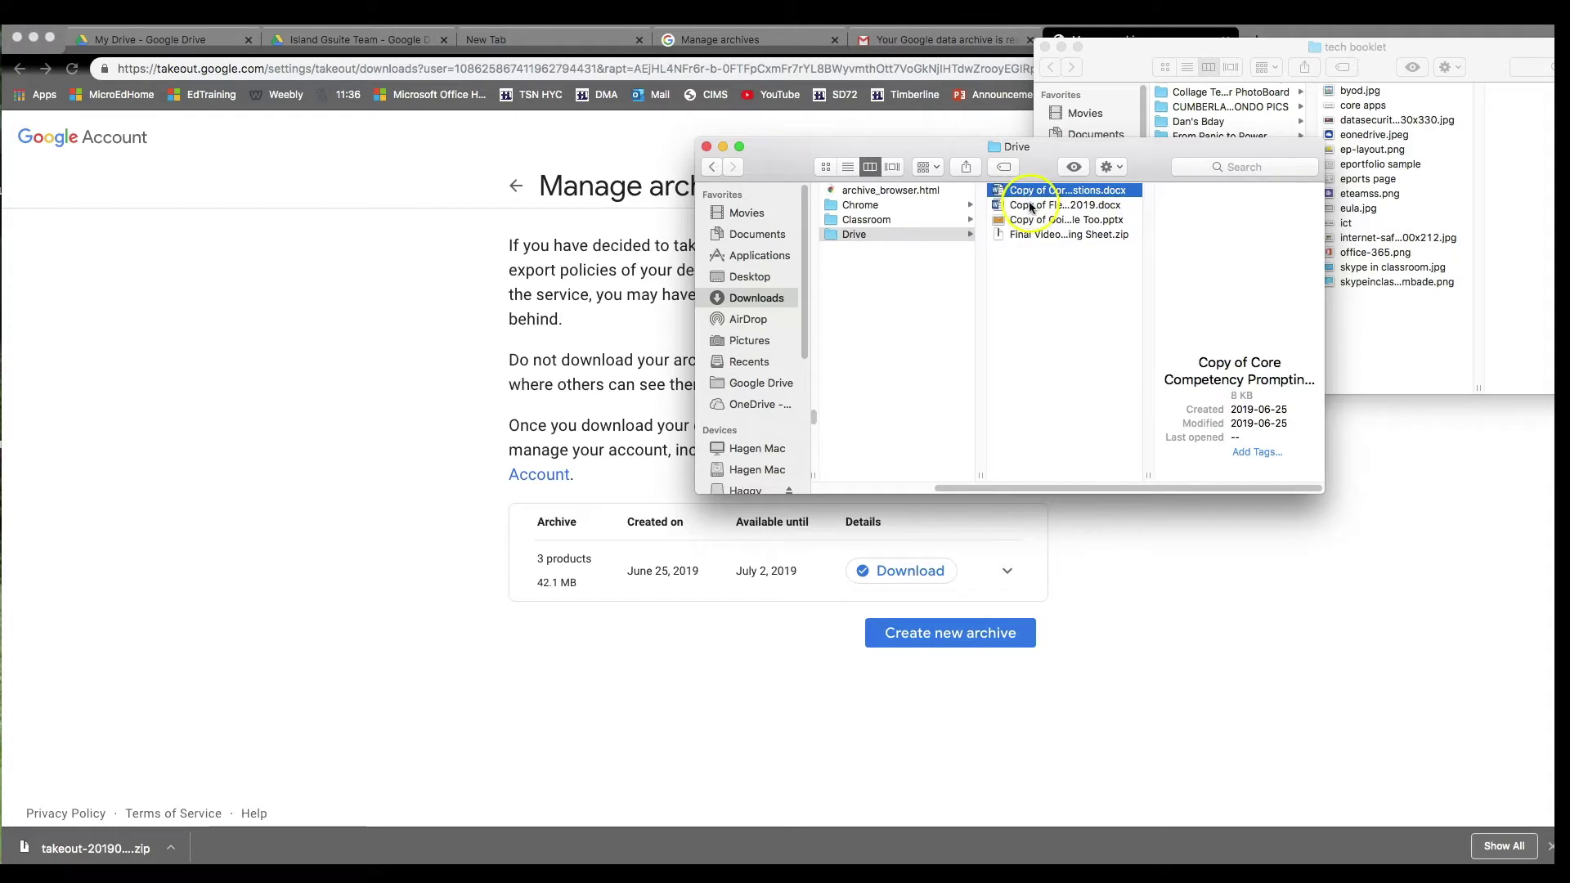
pyautogui.click(1030, 205)
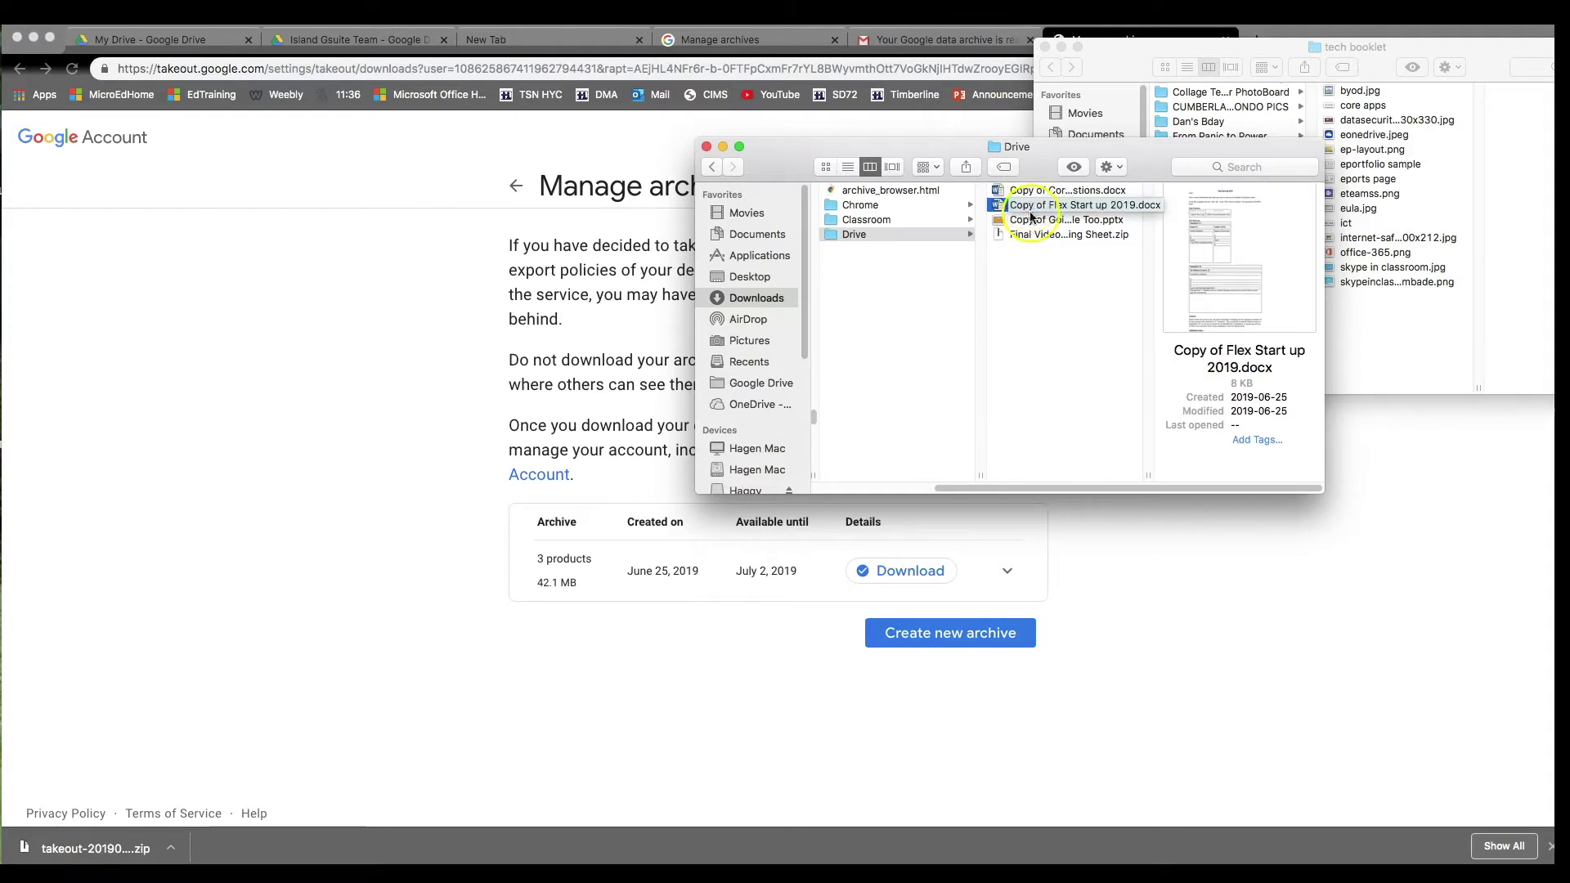
pyautogui.click(1032, 220)
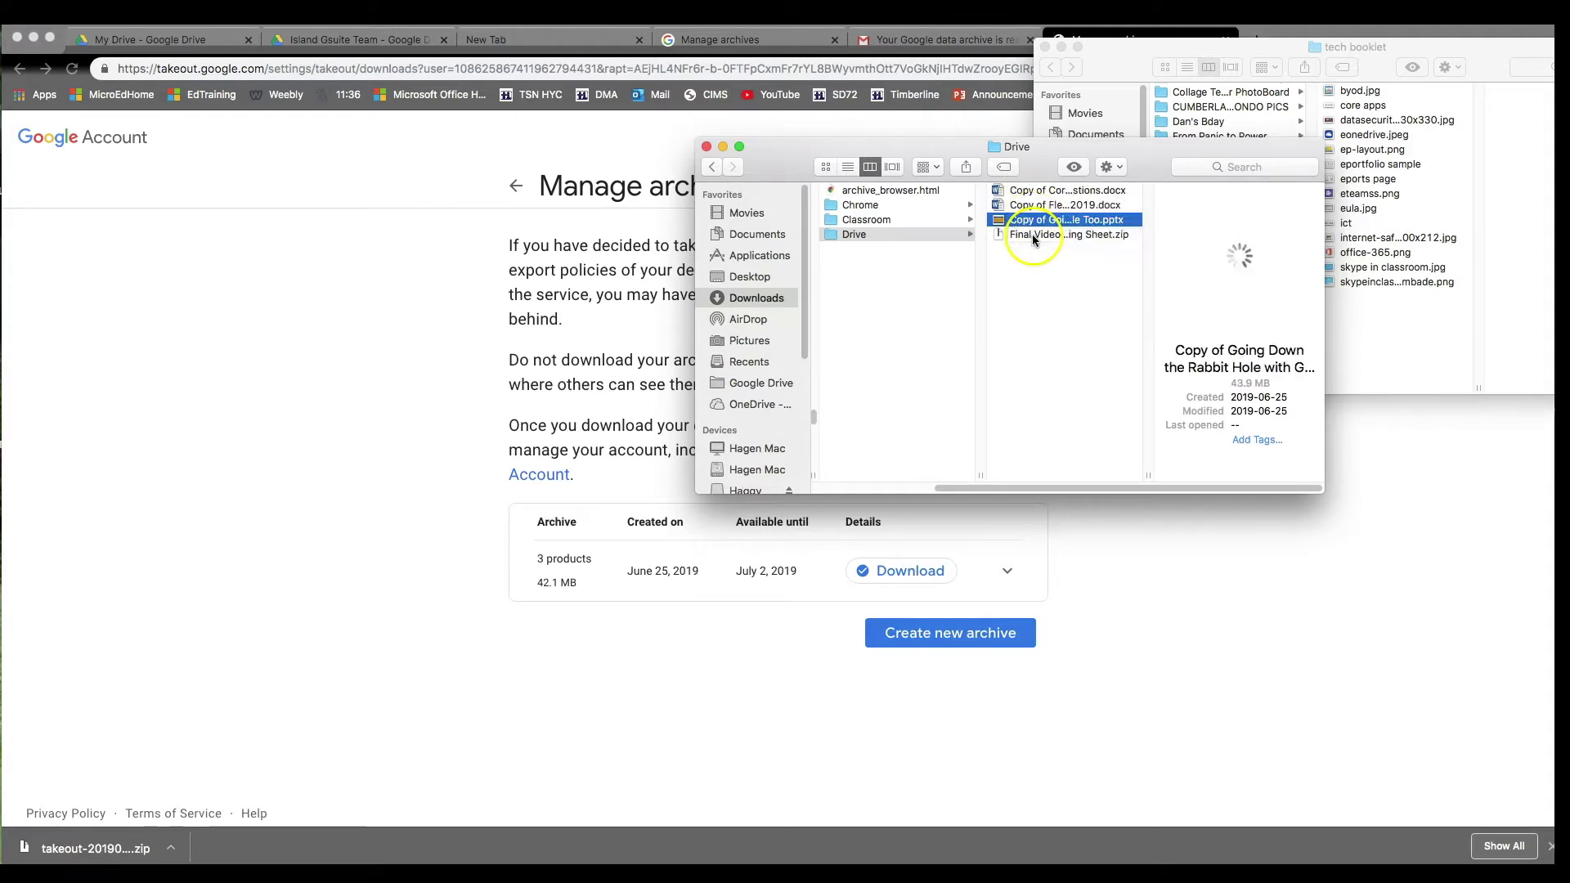
pyautogui.click(1032, 235)
# Extract the Final Video Planning Sheet zip and preview its HTML, CSV and 1.jpg files.
pyautogui.doubleClick(1032, 234)
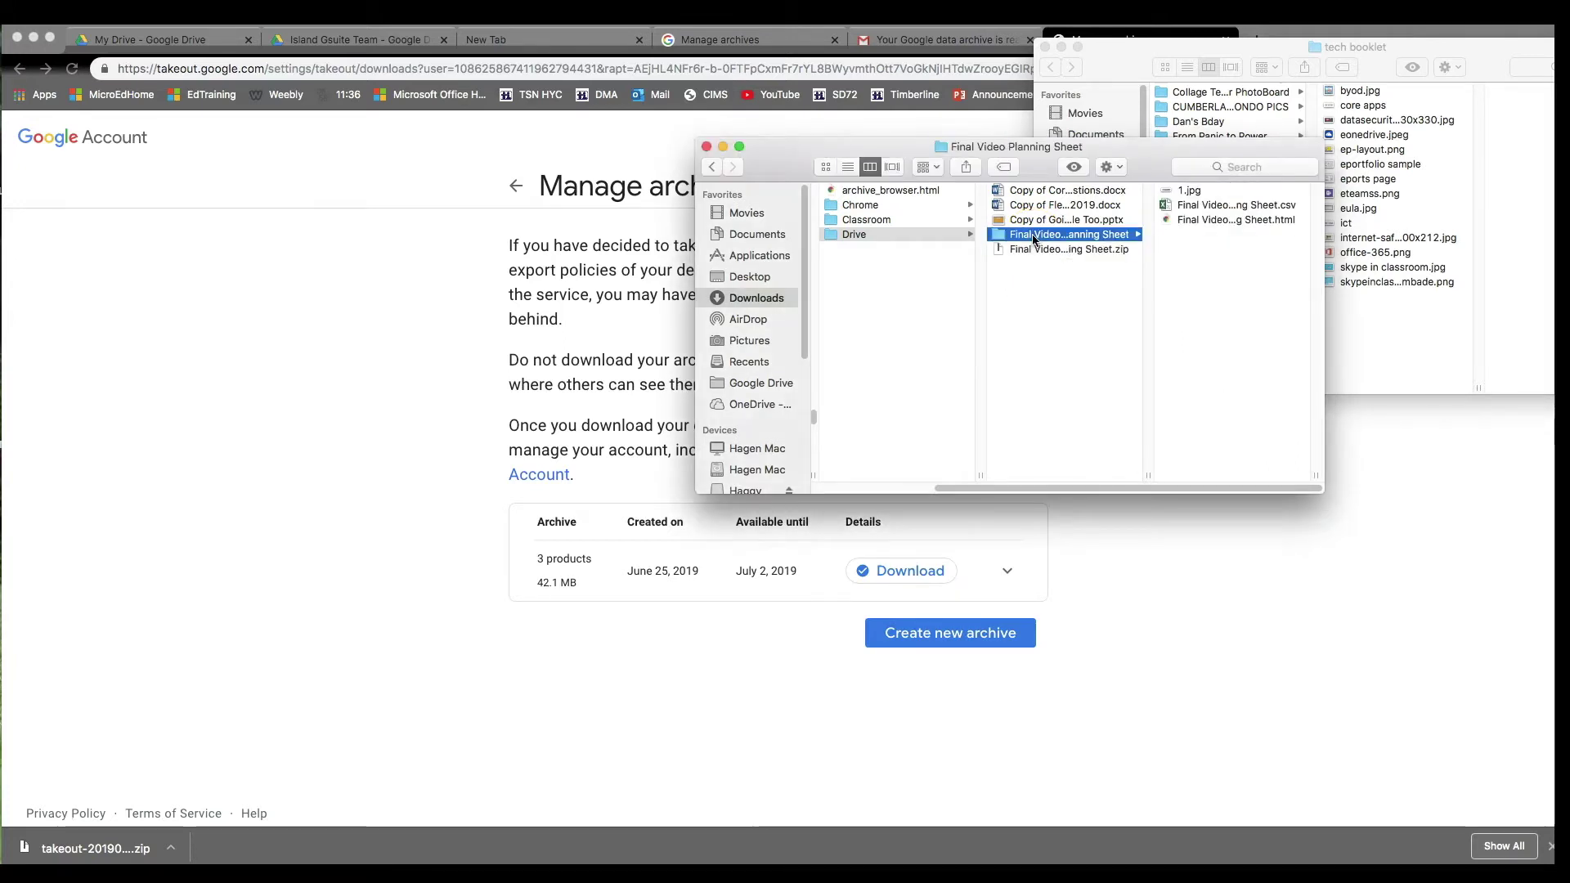
pyautogui.click(1083, 235)
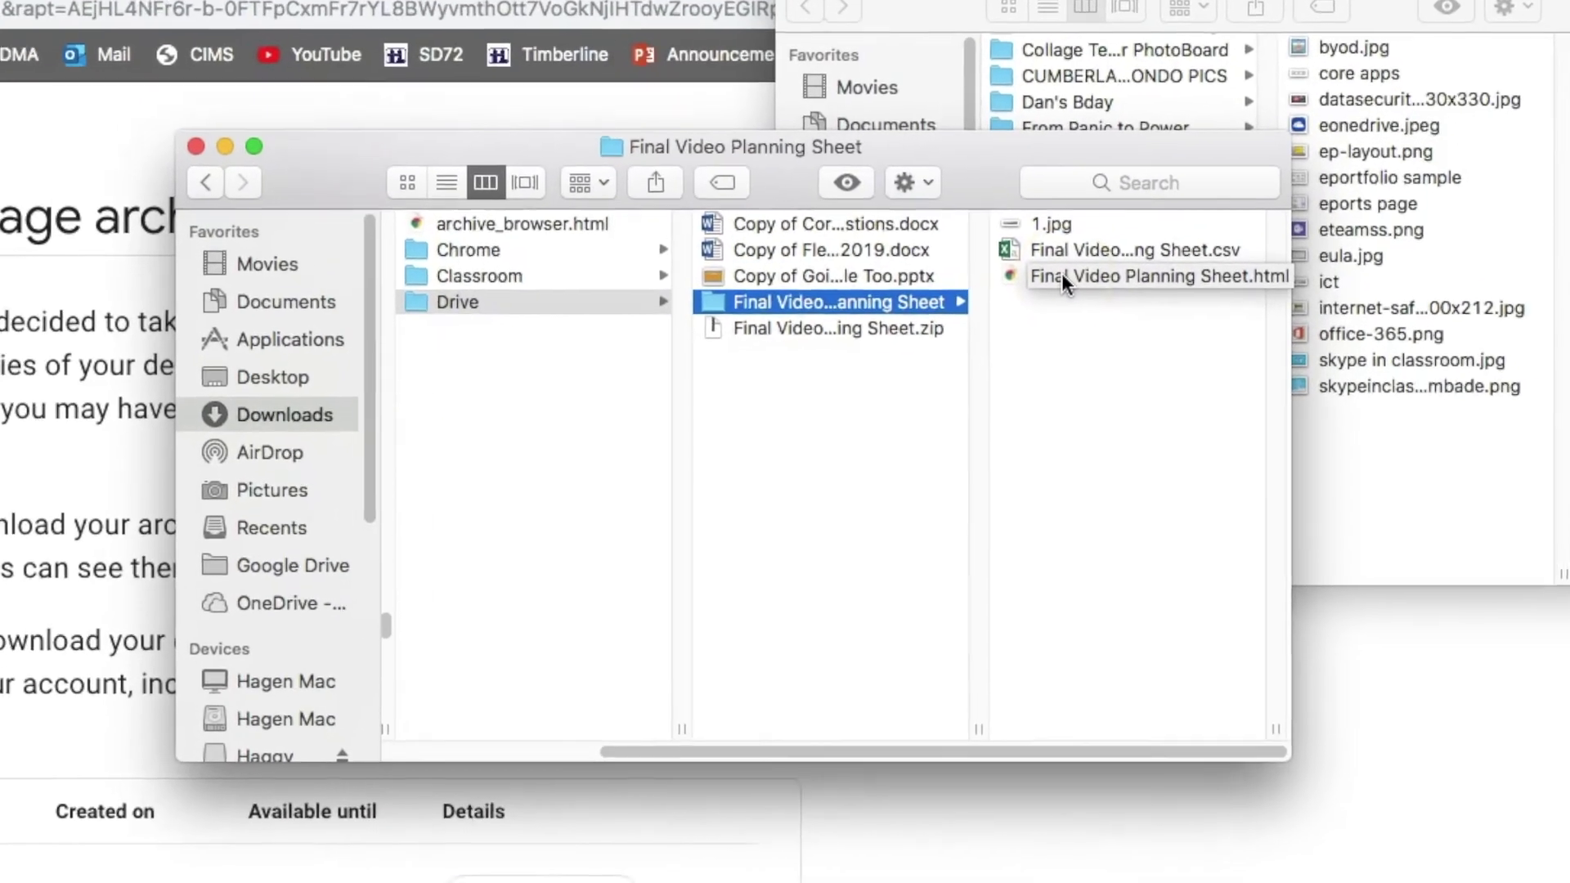
pyautogui.click(1063, 276)
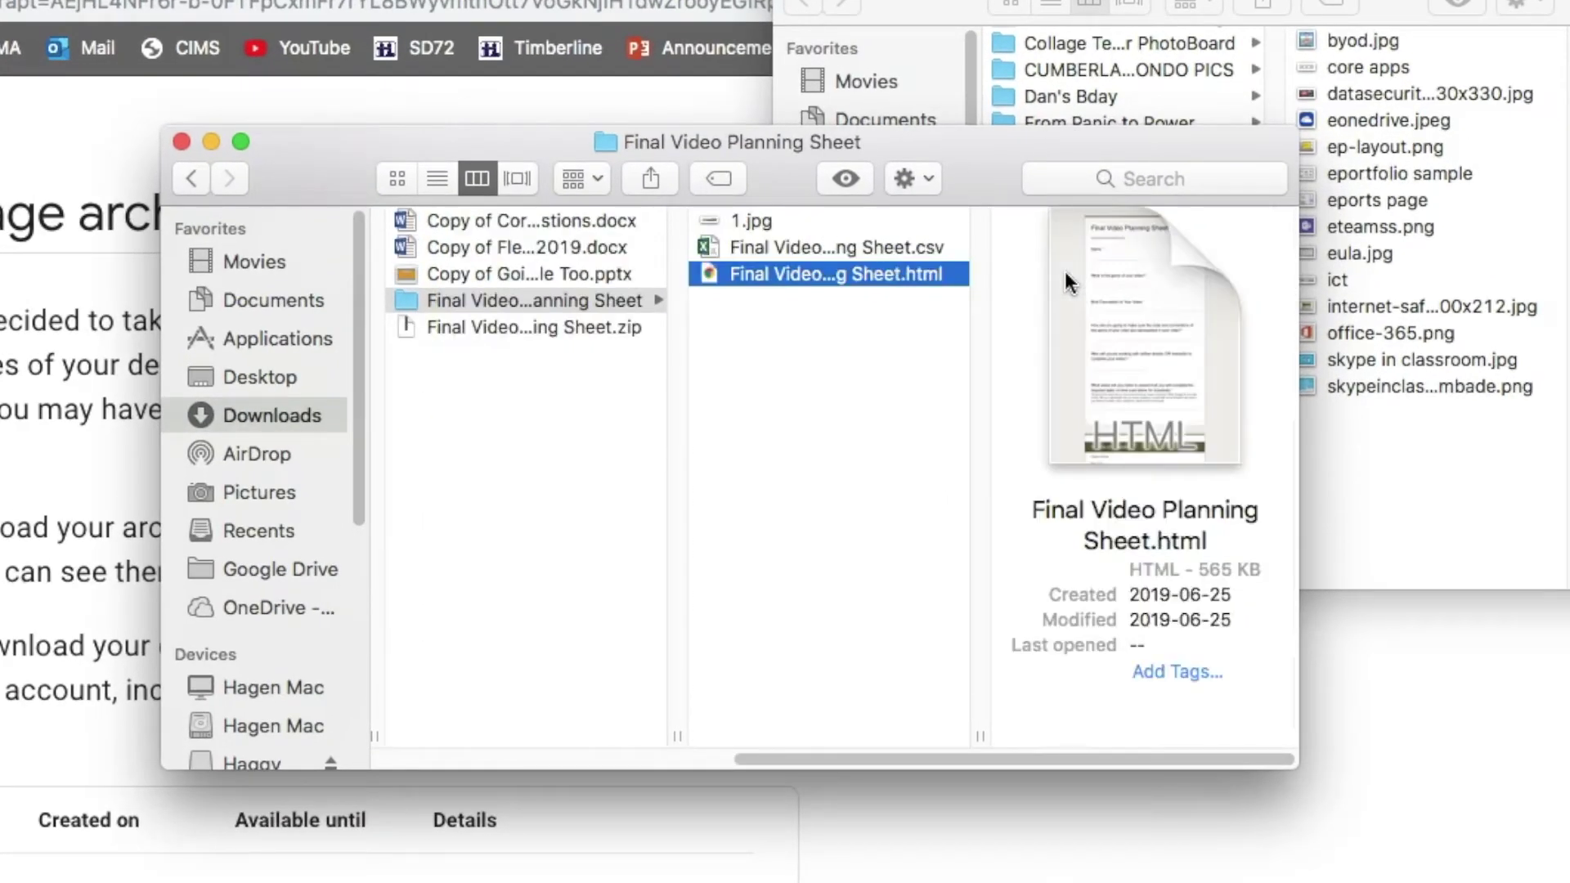
pyautogui.click(866, 246)
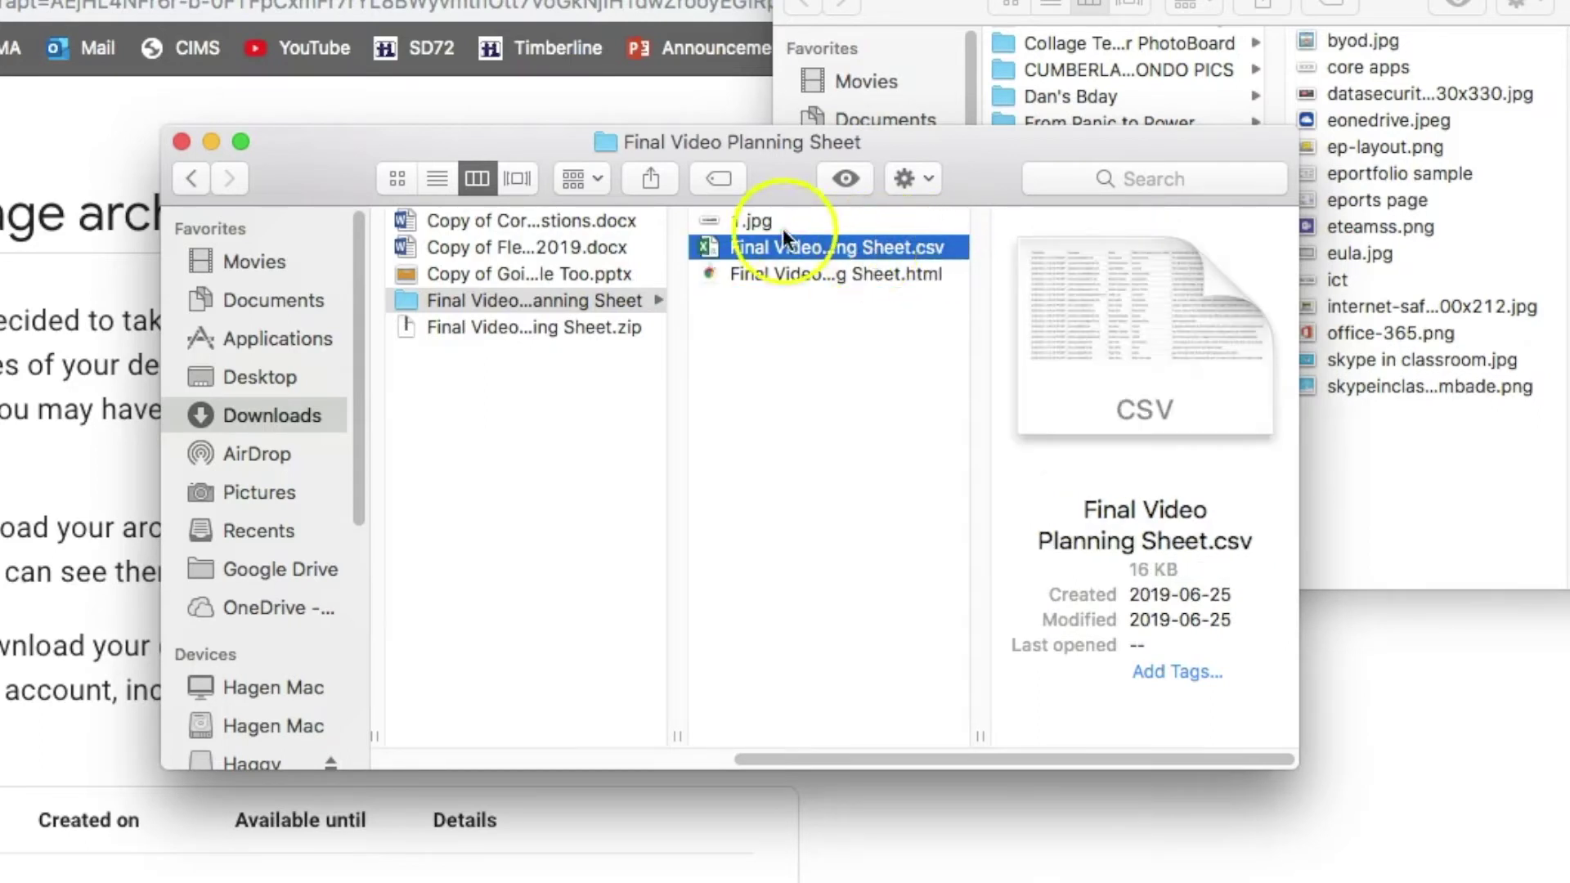
pyautogui.click(749, 219)
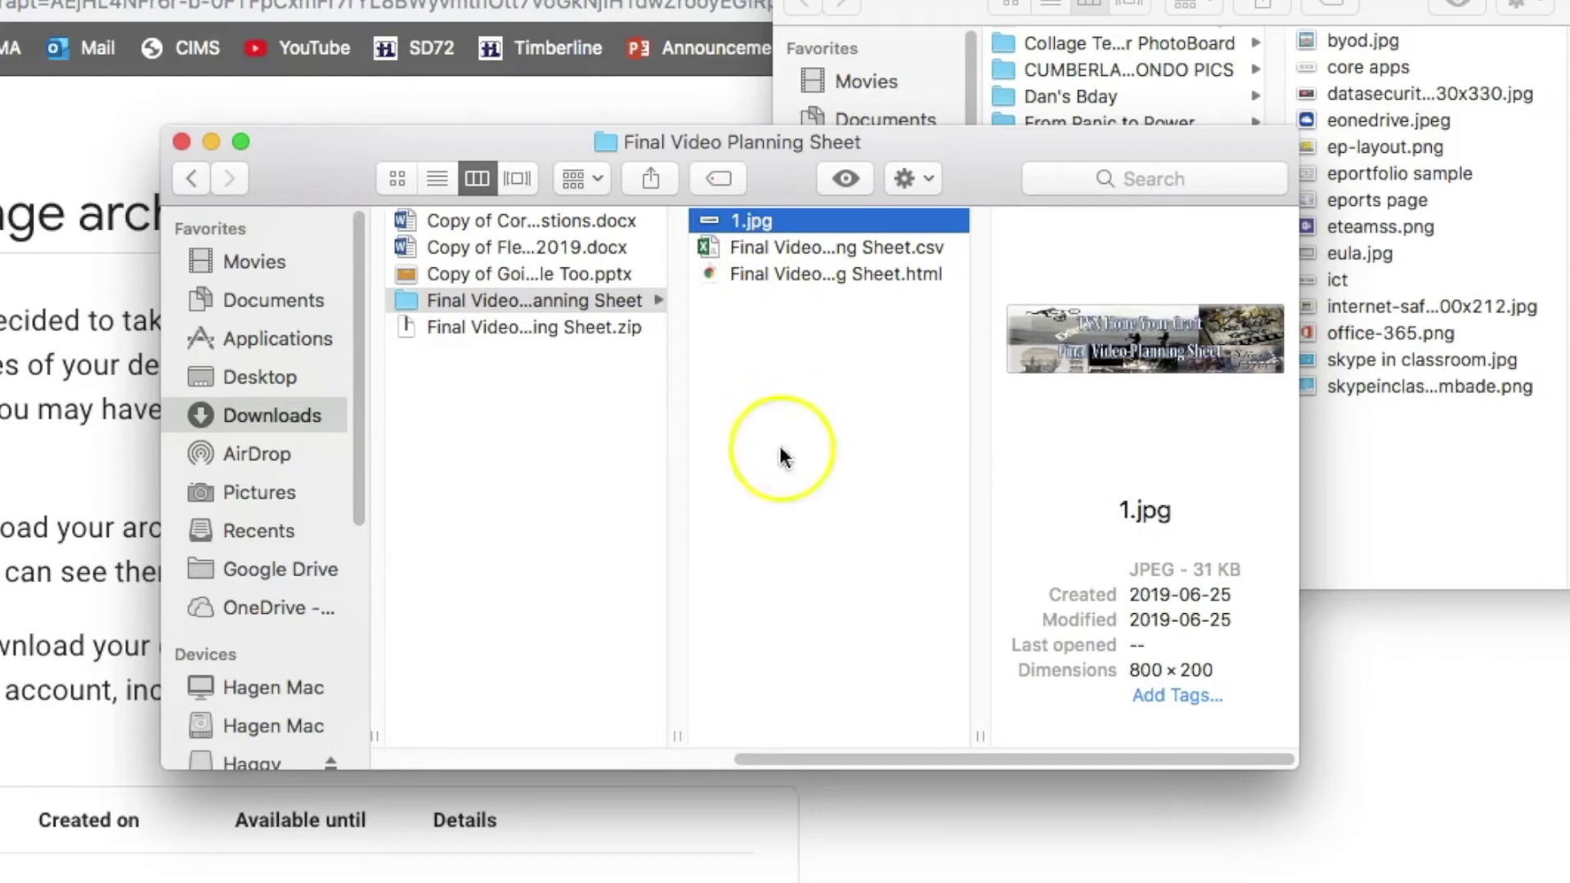
# Open Bookmarks.html from the Chrome export folder in the browser.
pyautogui.moveTo(843, 755); pyautogui.dragTo(482, 756)
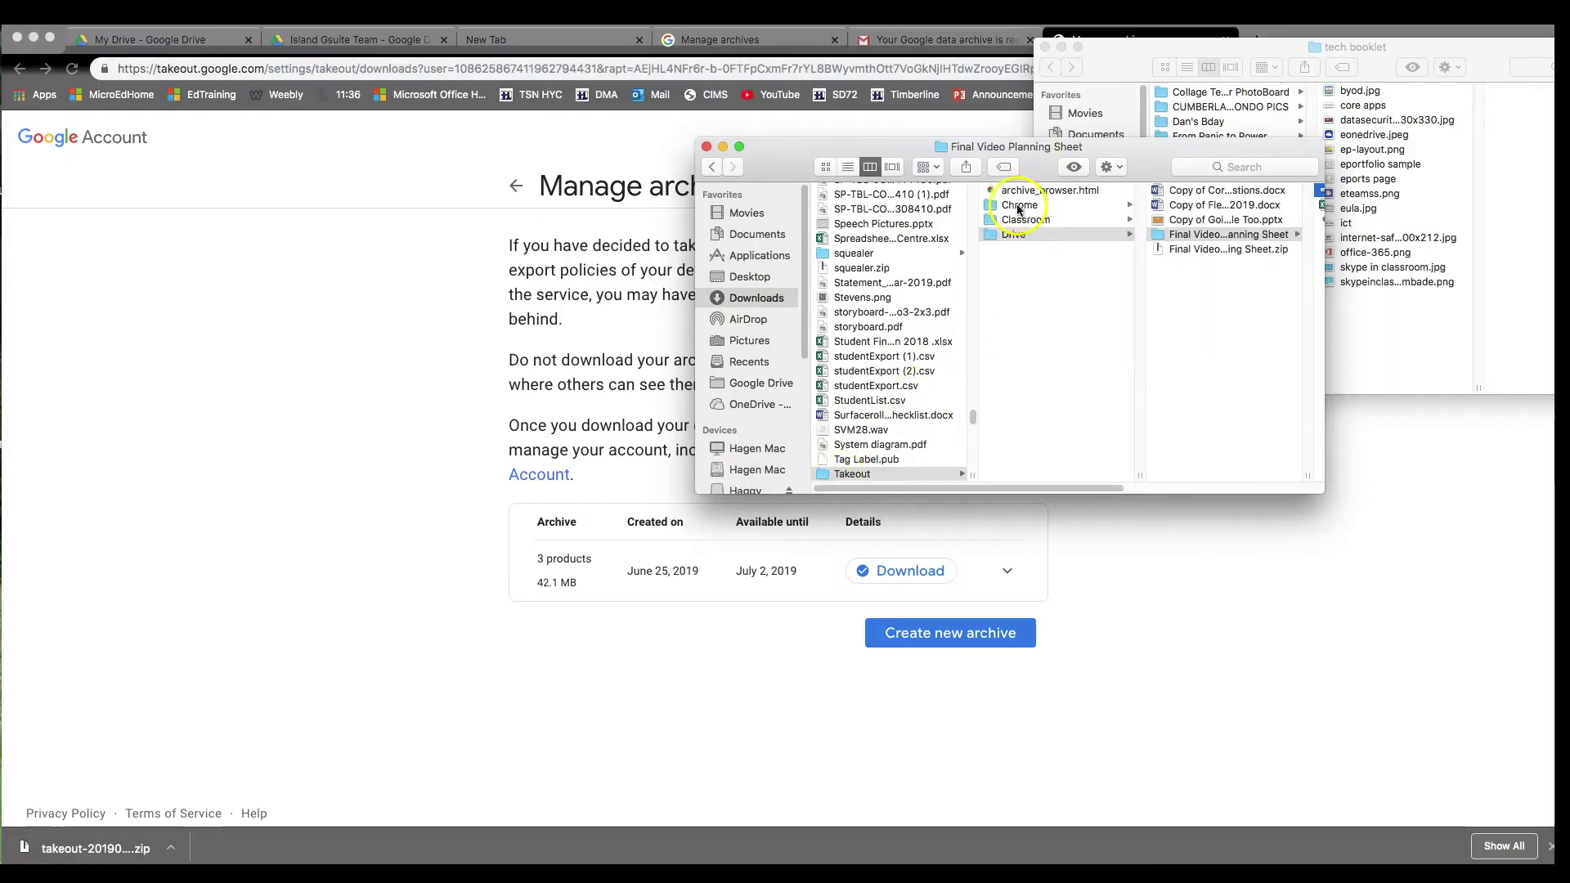
pyautogui.click(1018, 208)
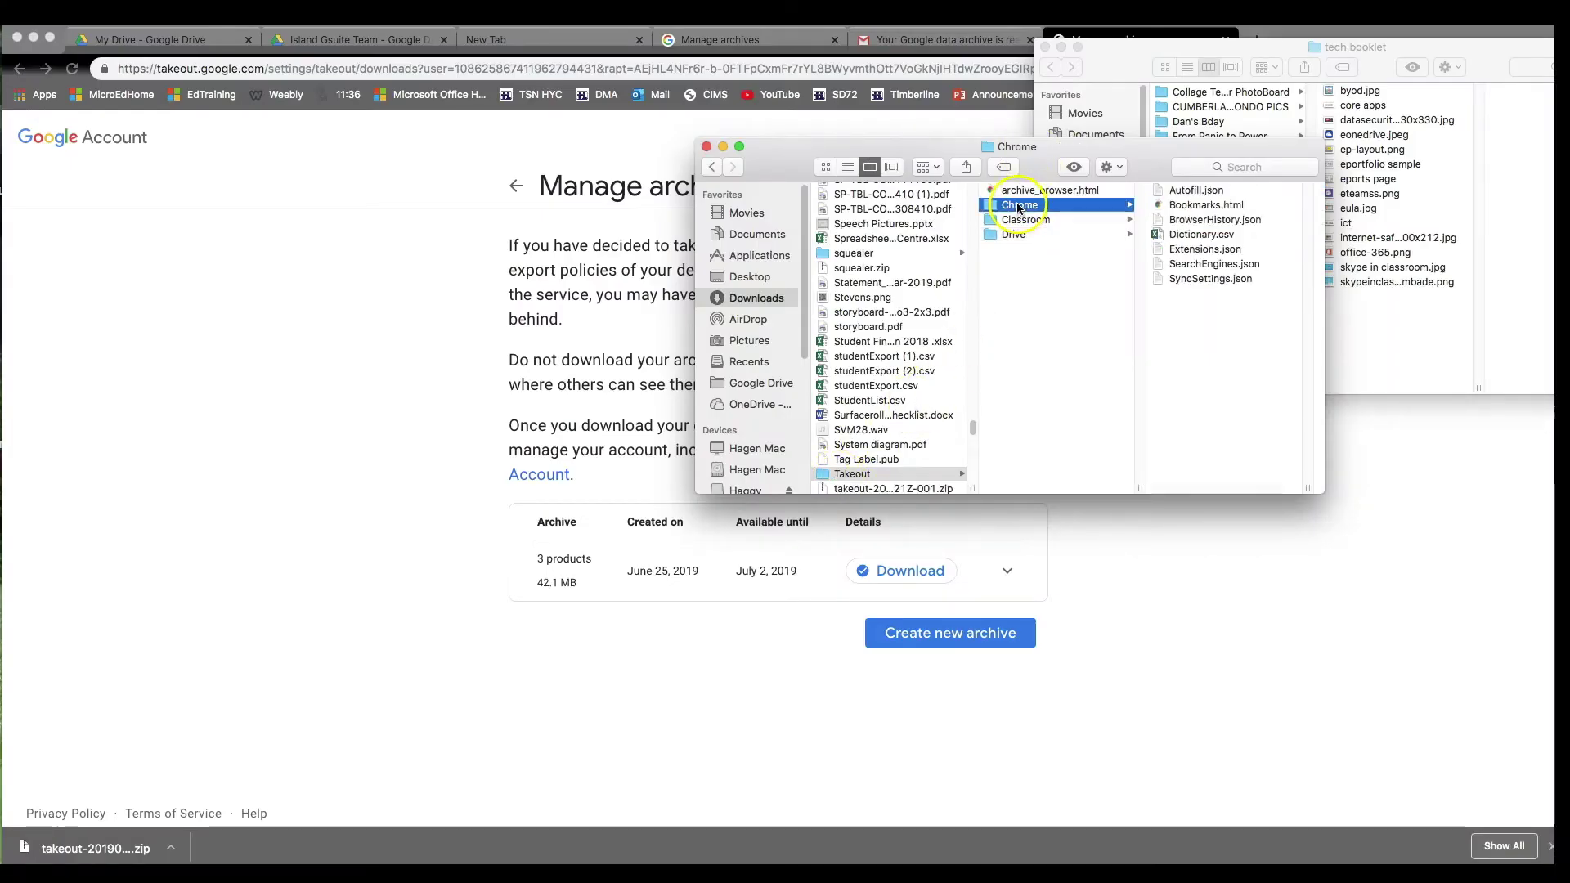
pyautogui.doubleClick(1184, 207)
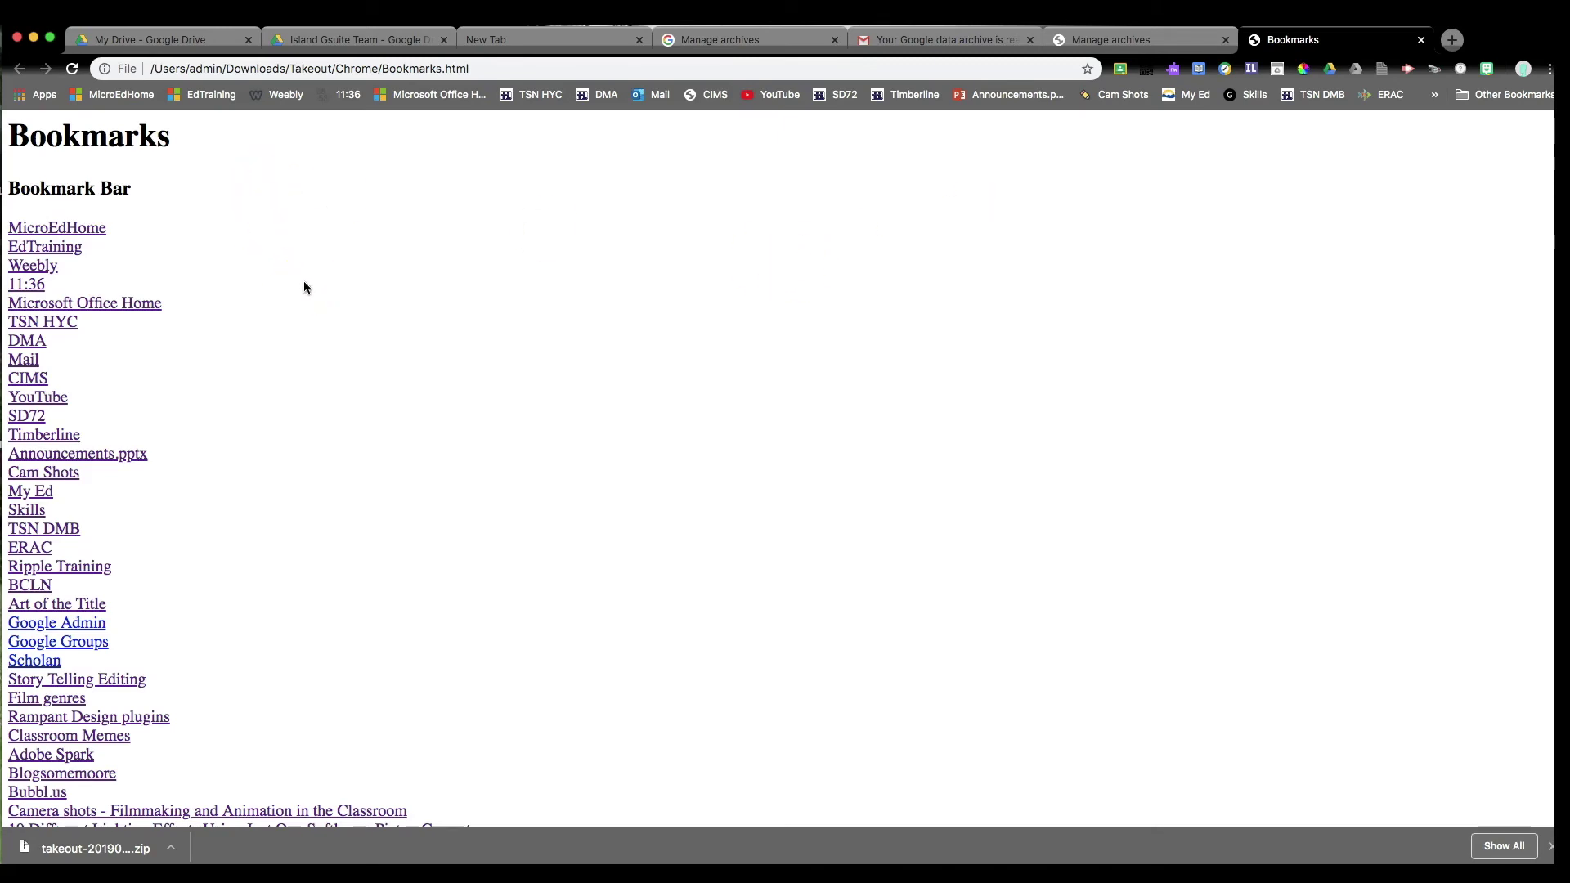
# Scroll through the Bookmark Bar, Story Development, Microsoft Office and Other Bookmarks sections.
pyautogui.scroll(-10, 307, 286)
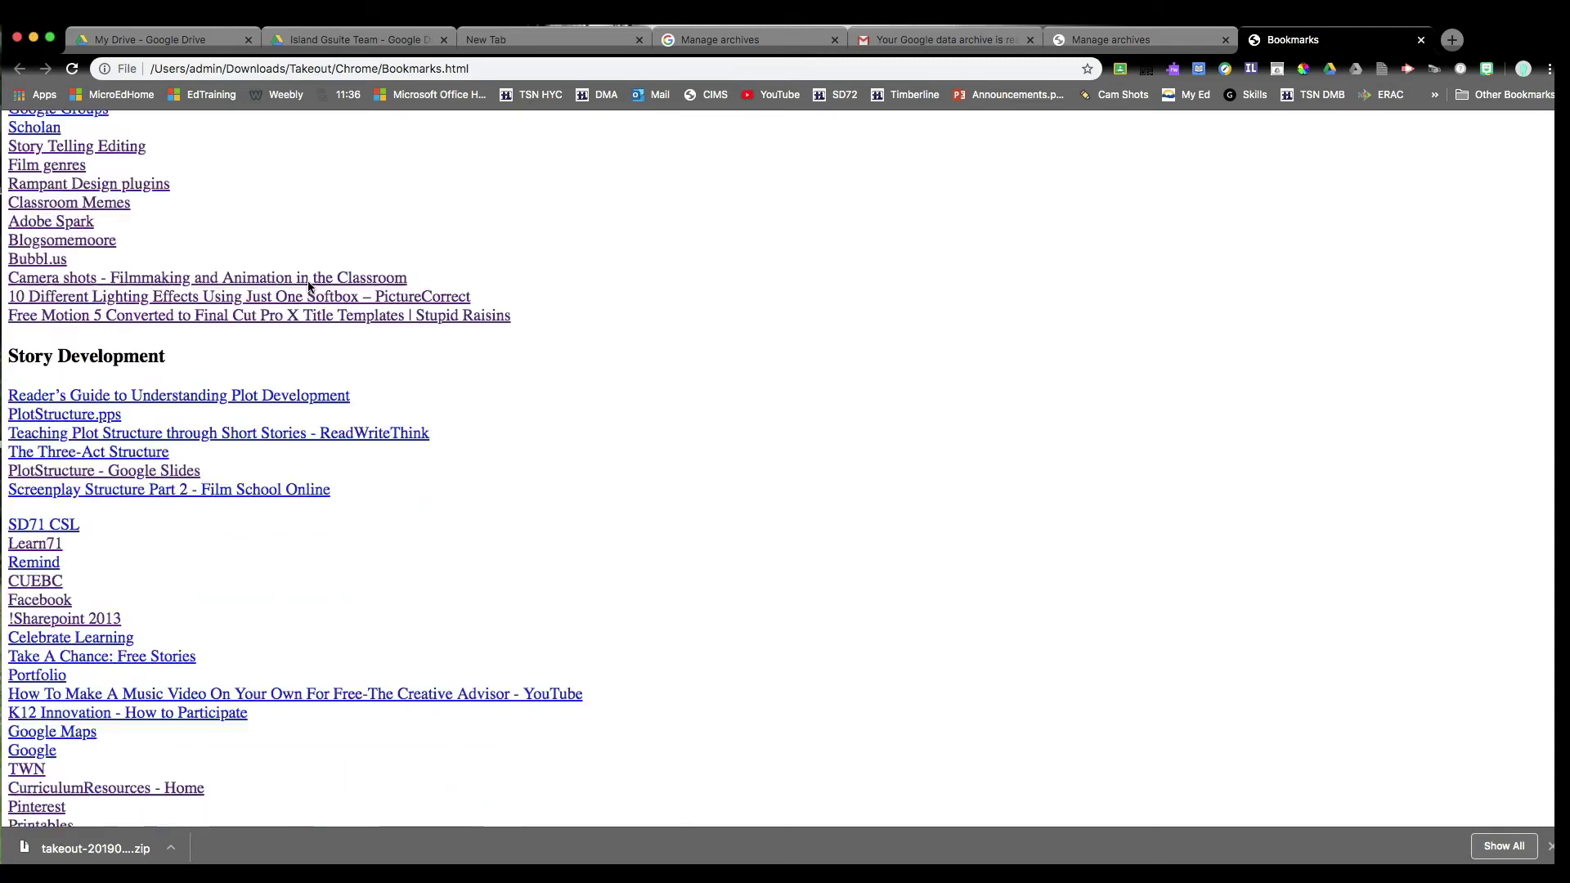
pyautogui.scroll(-9, 309, 288)
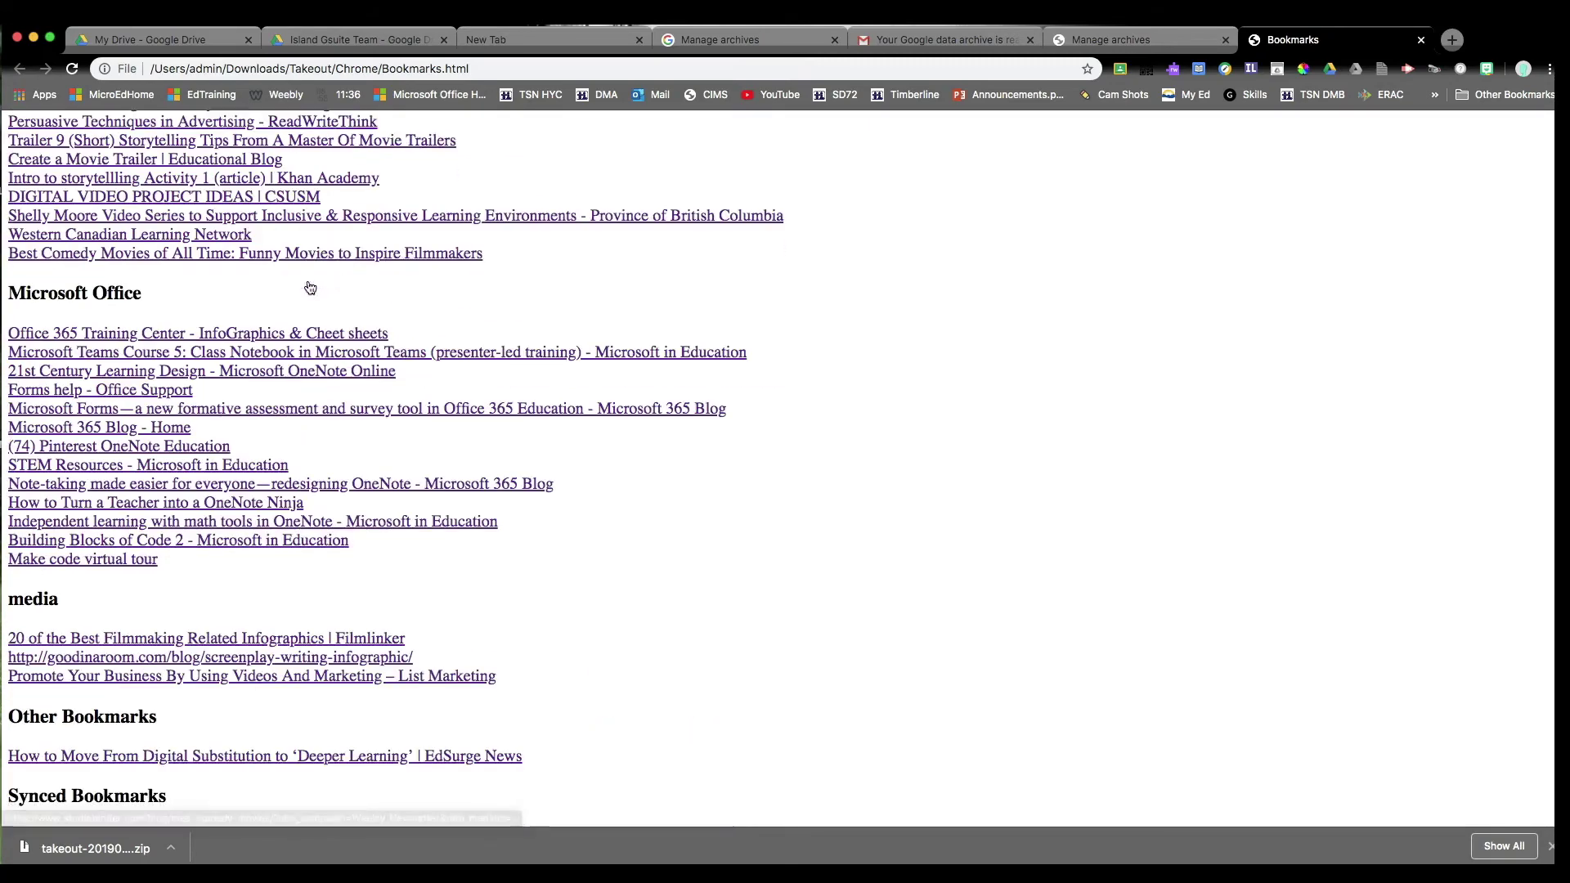